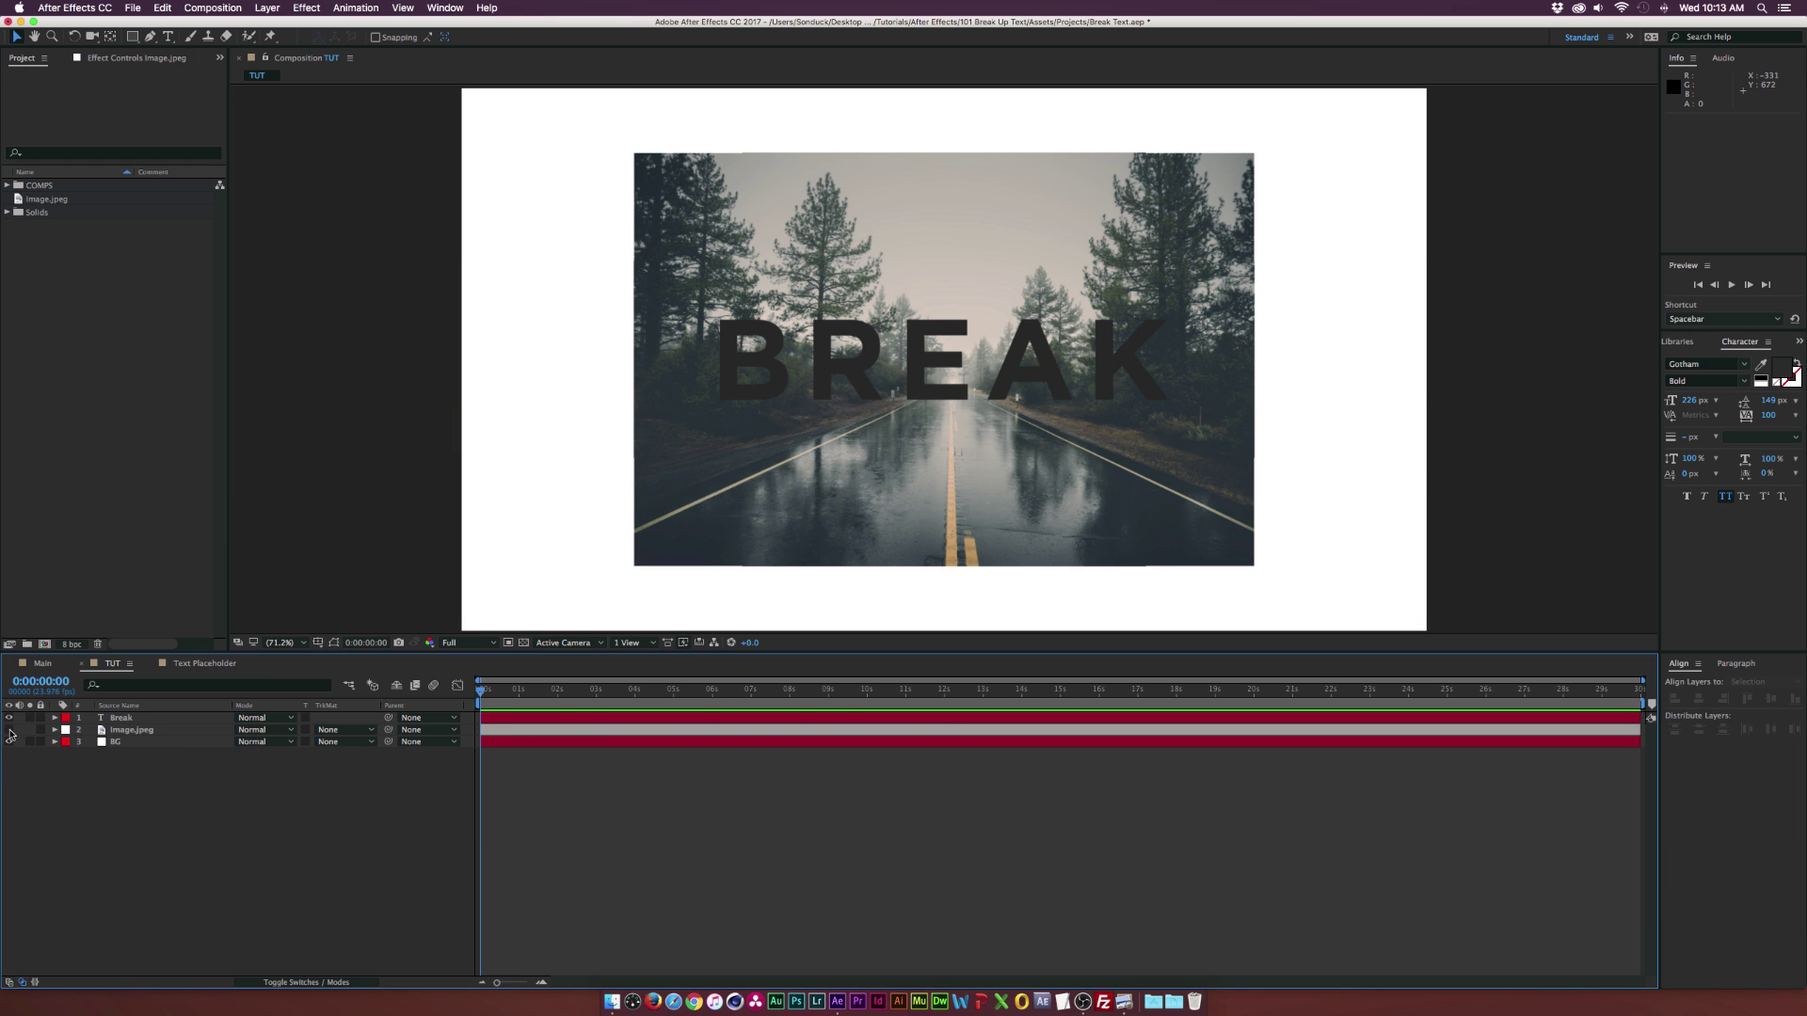
Step: Set image.jpeg's Track Matte to Alpha Matte "Break" so the road photo shows only inside the letters
click(10, 729)
click(121, 717)
click(114, 741)
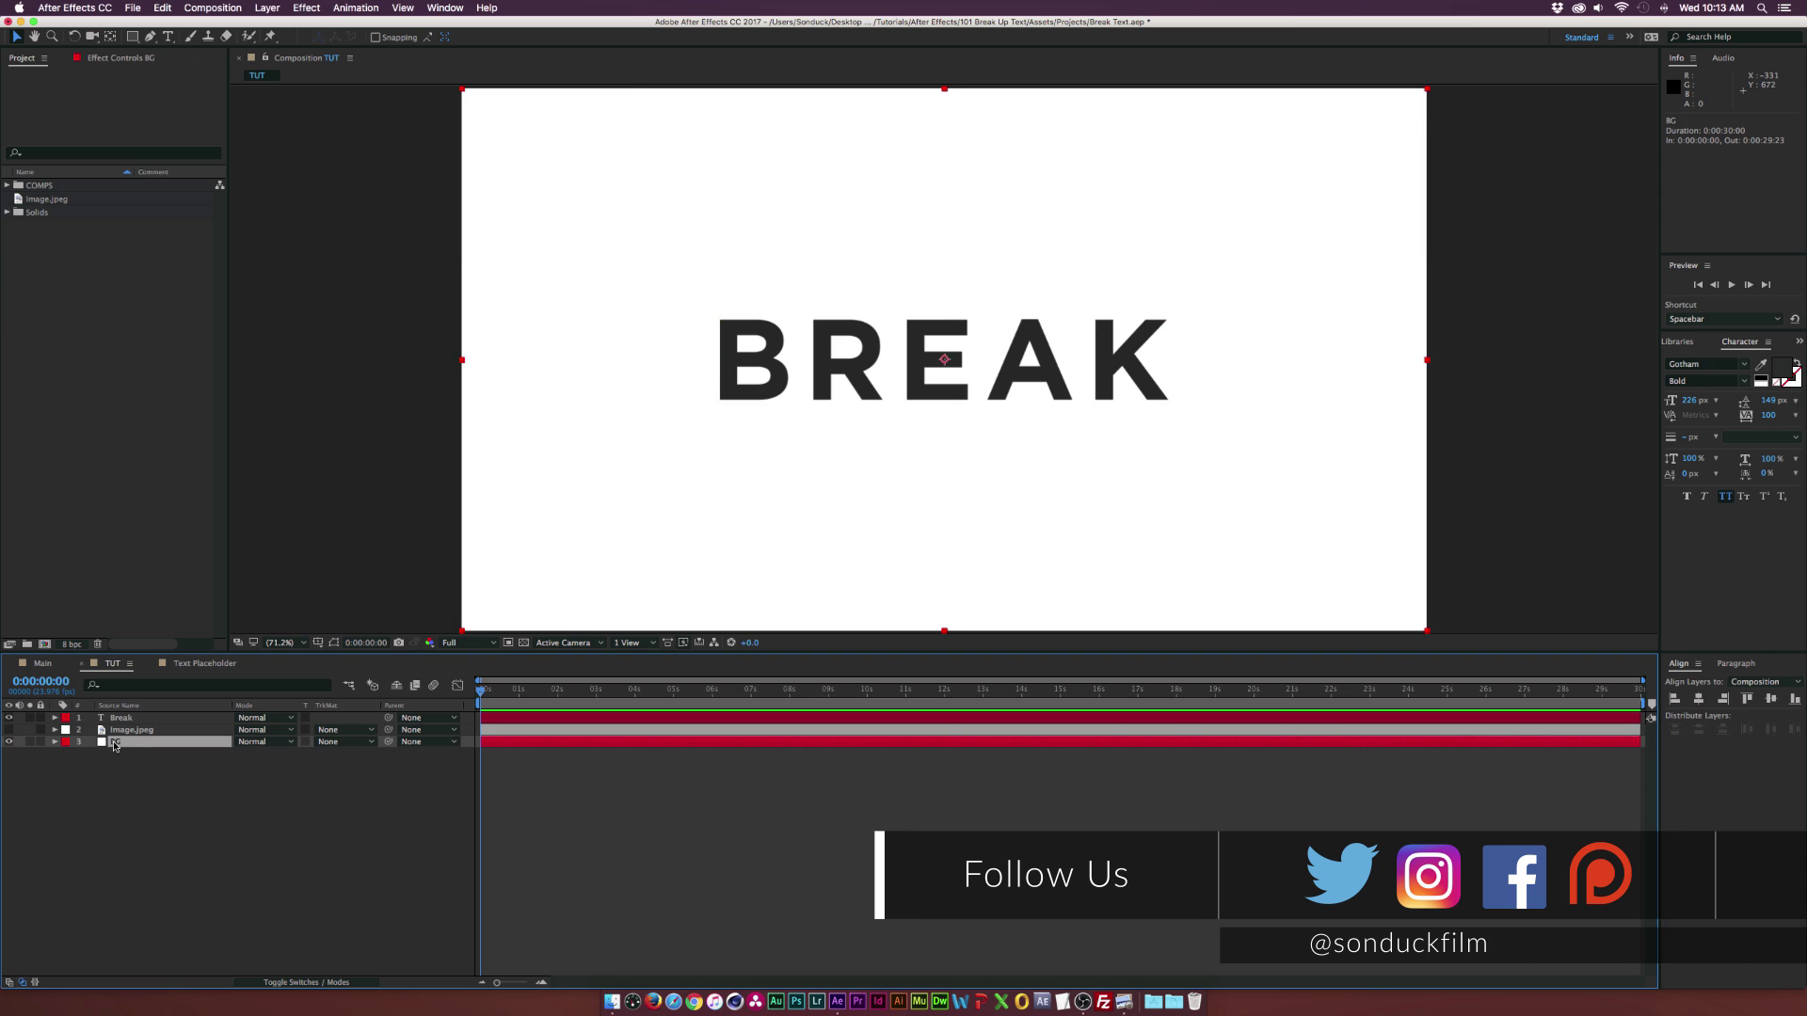
click(9, 729)
click(127, 732)
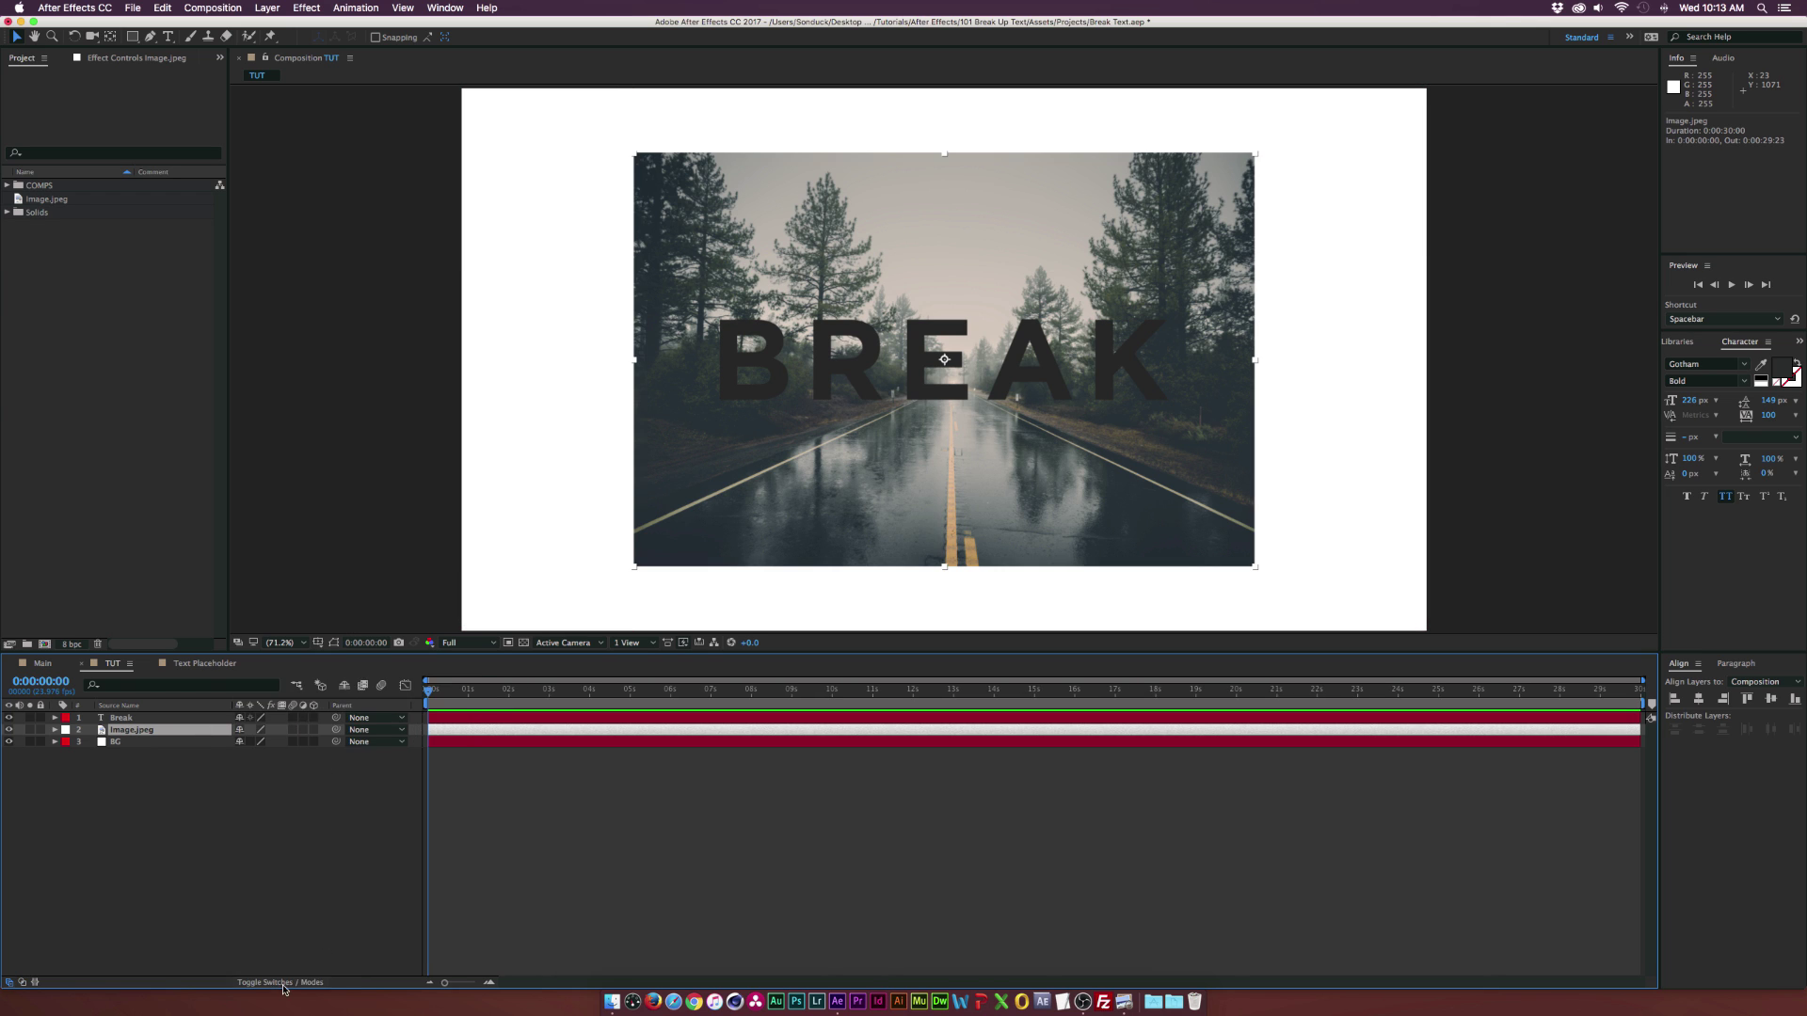
click(341, 730)
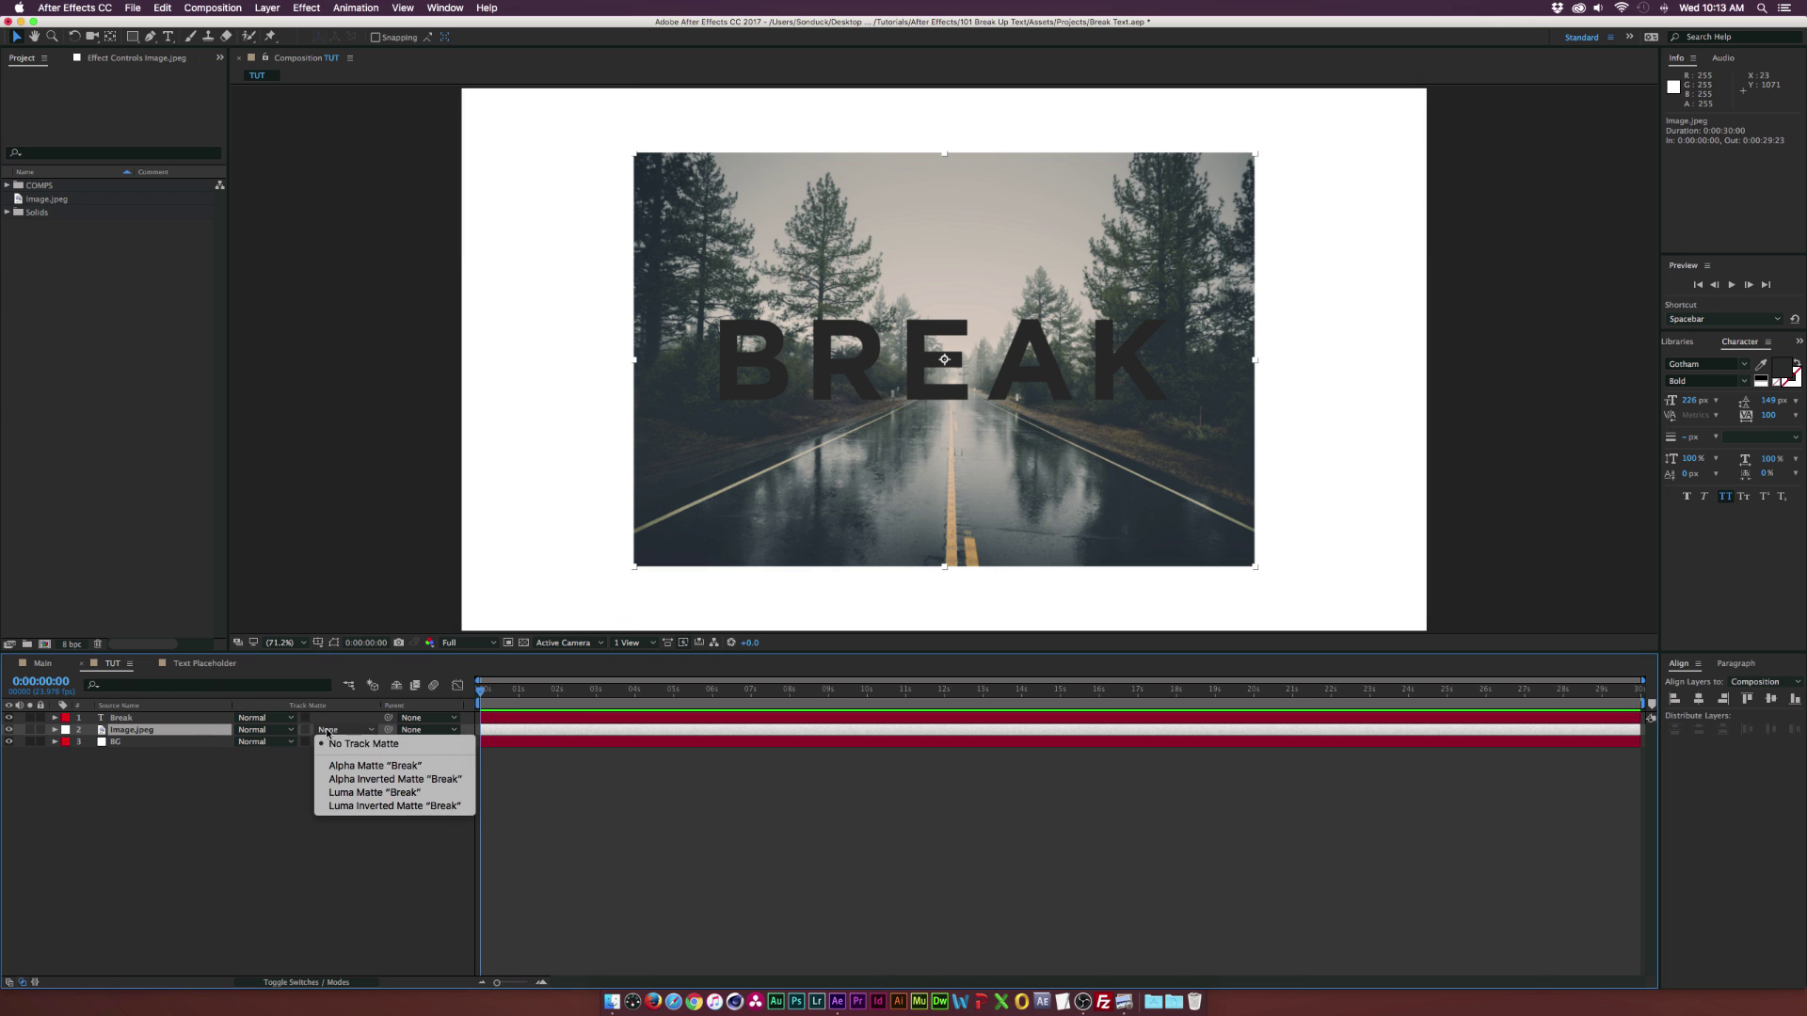
click(350, 767)
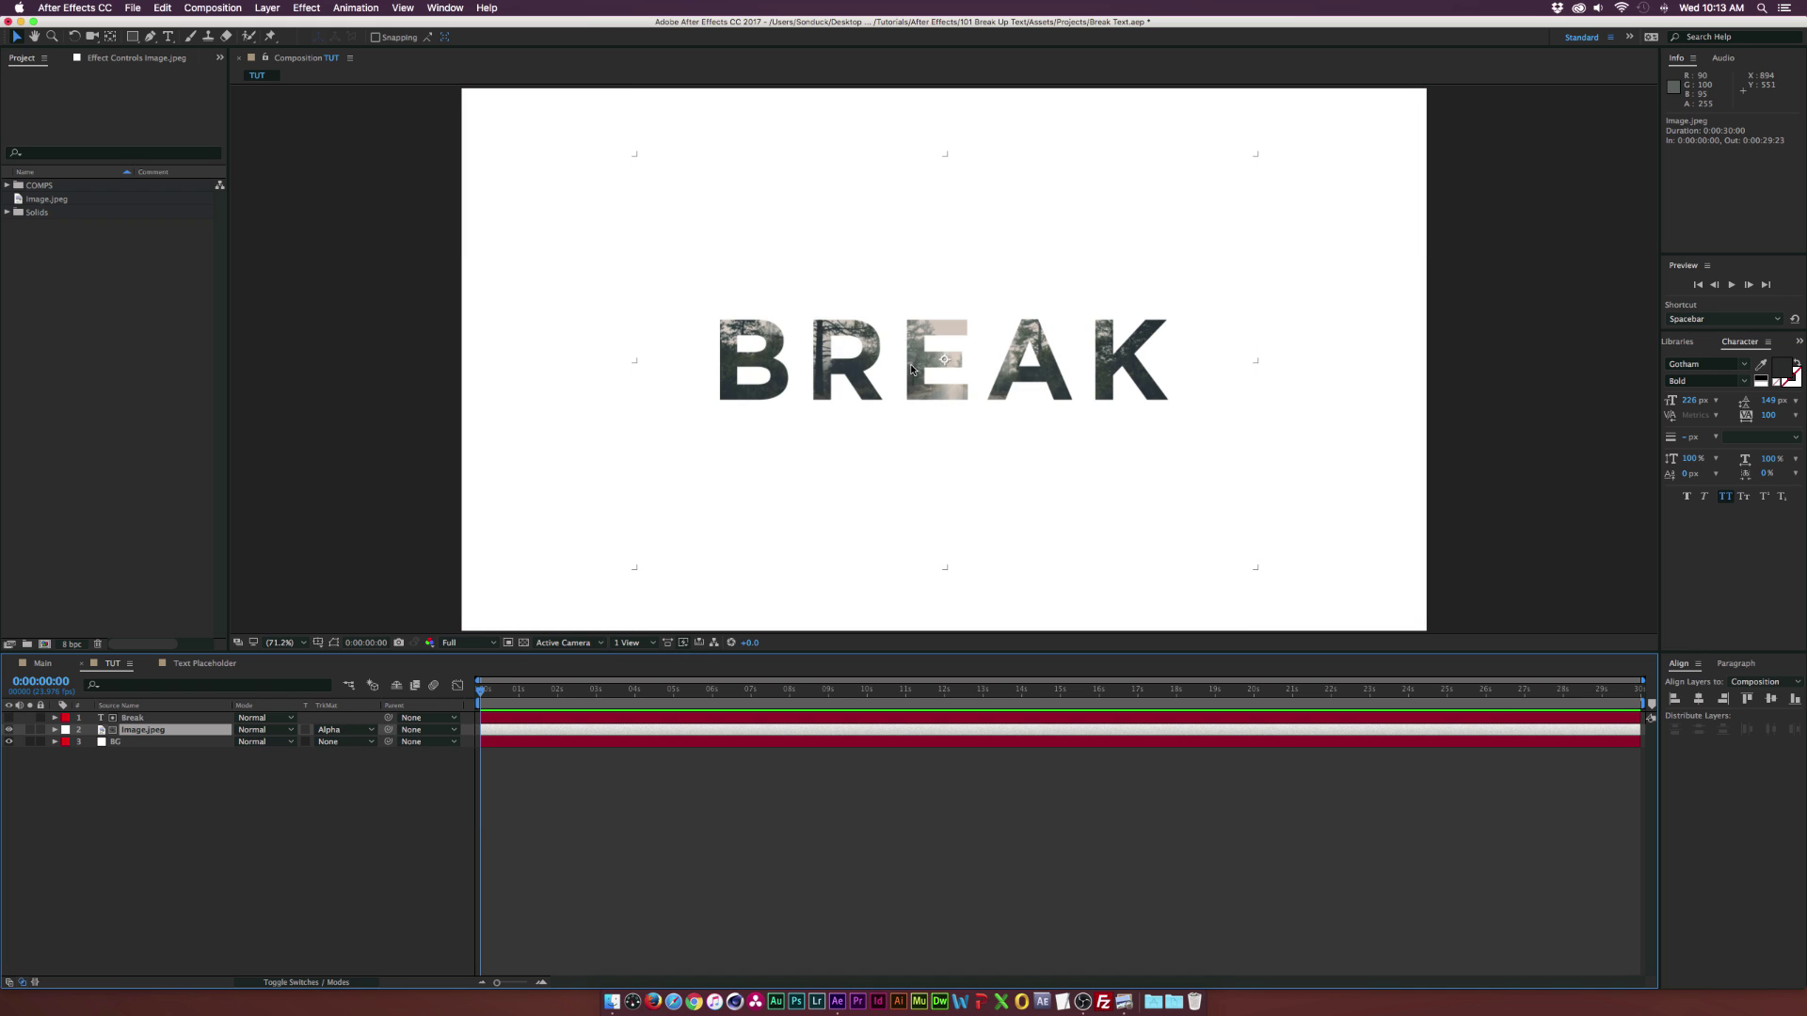
Step: Duplicate the Break text layer as a visible Break 2 placed below Image.jpeg
click(124, 719)
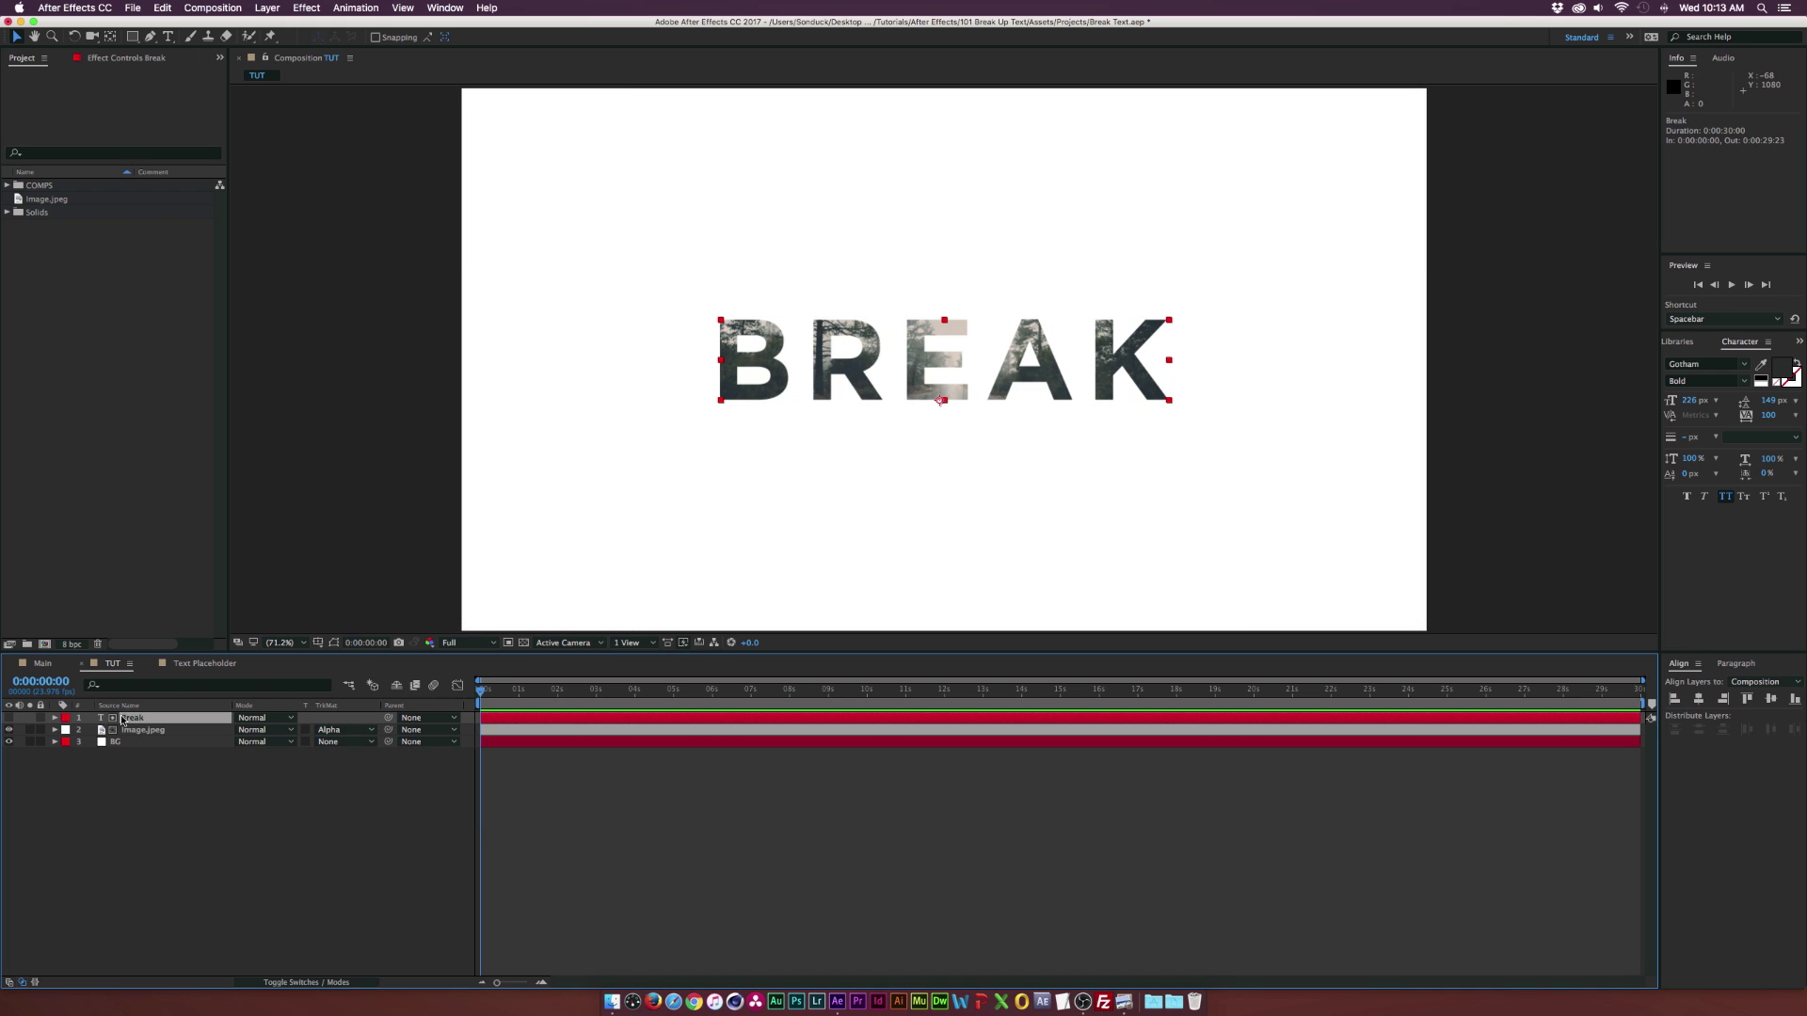
click(163, 8)
click(189, 172)
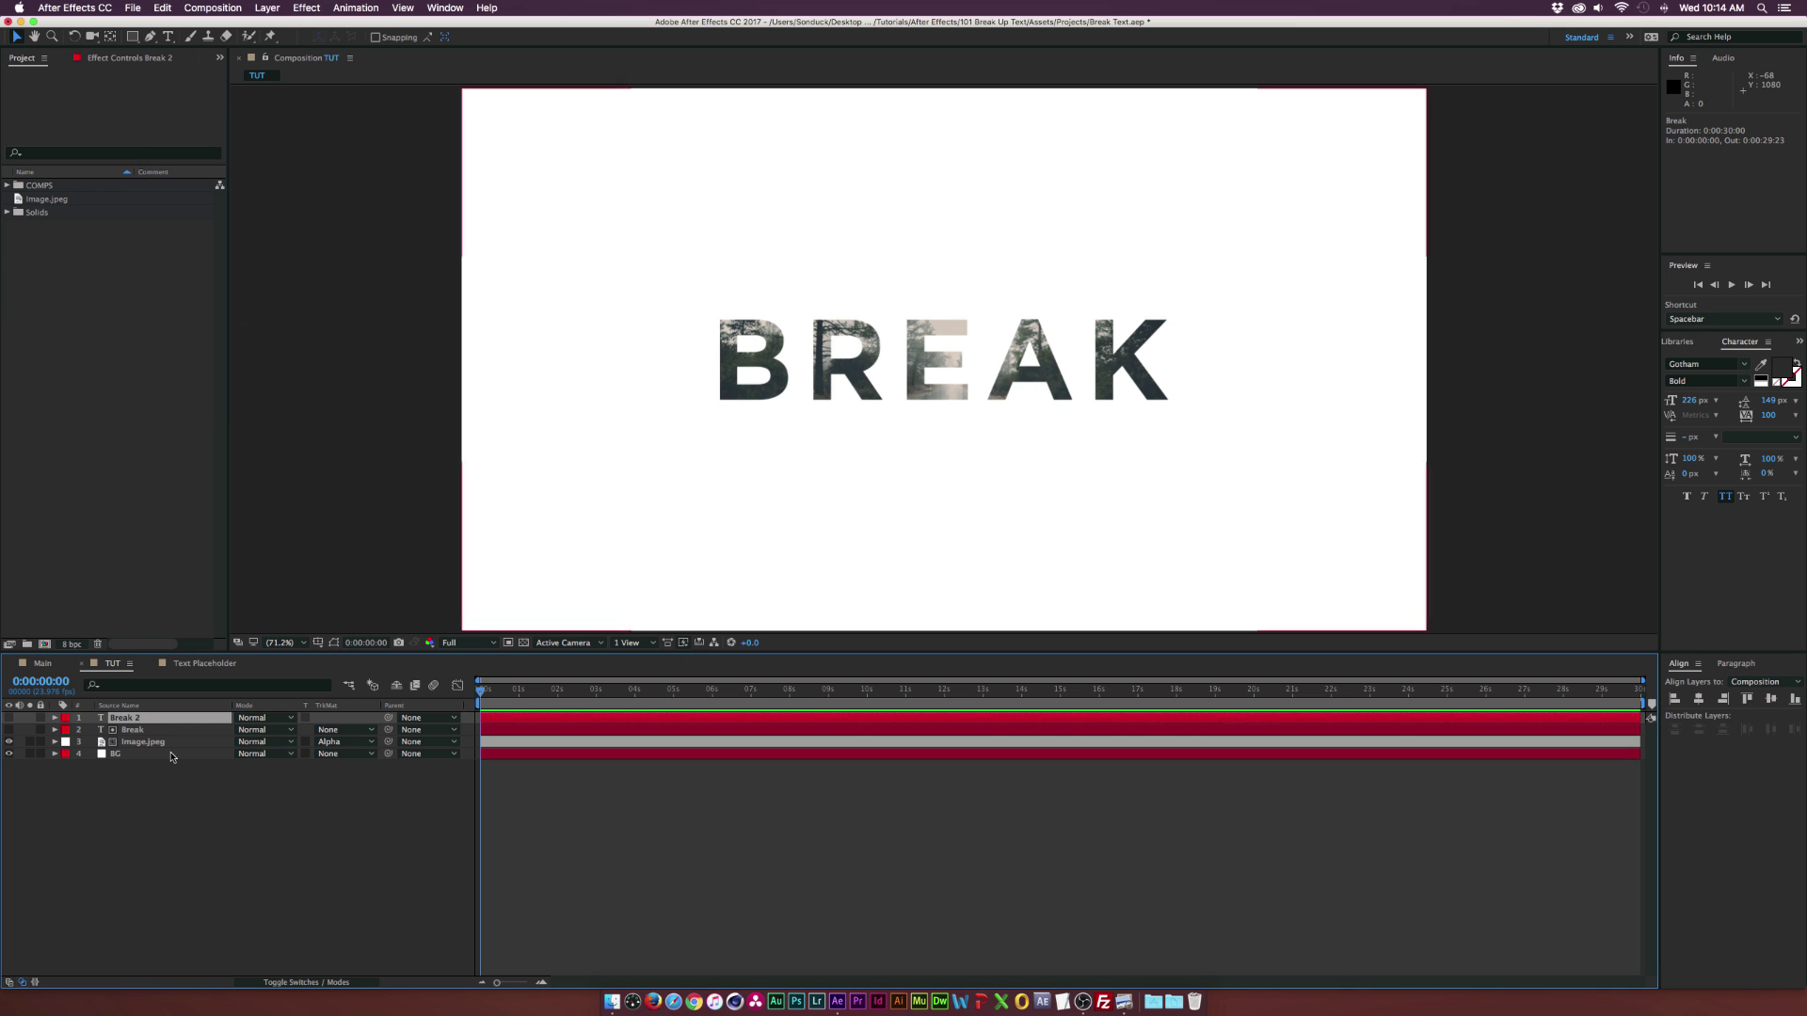
drag(141, 718, 87, 745)
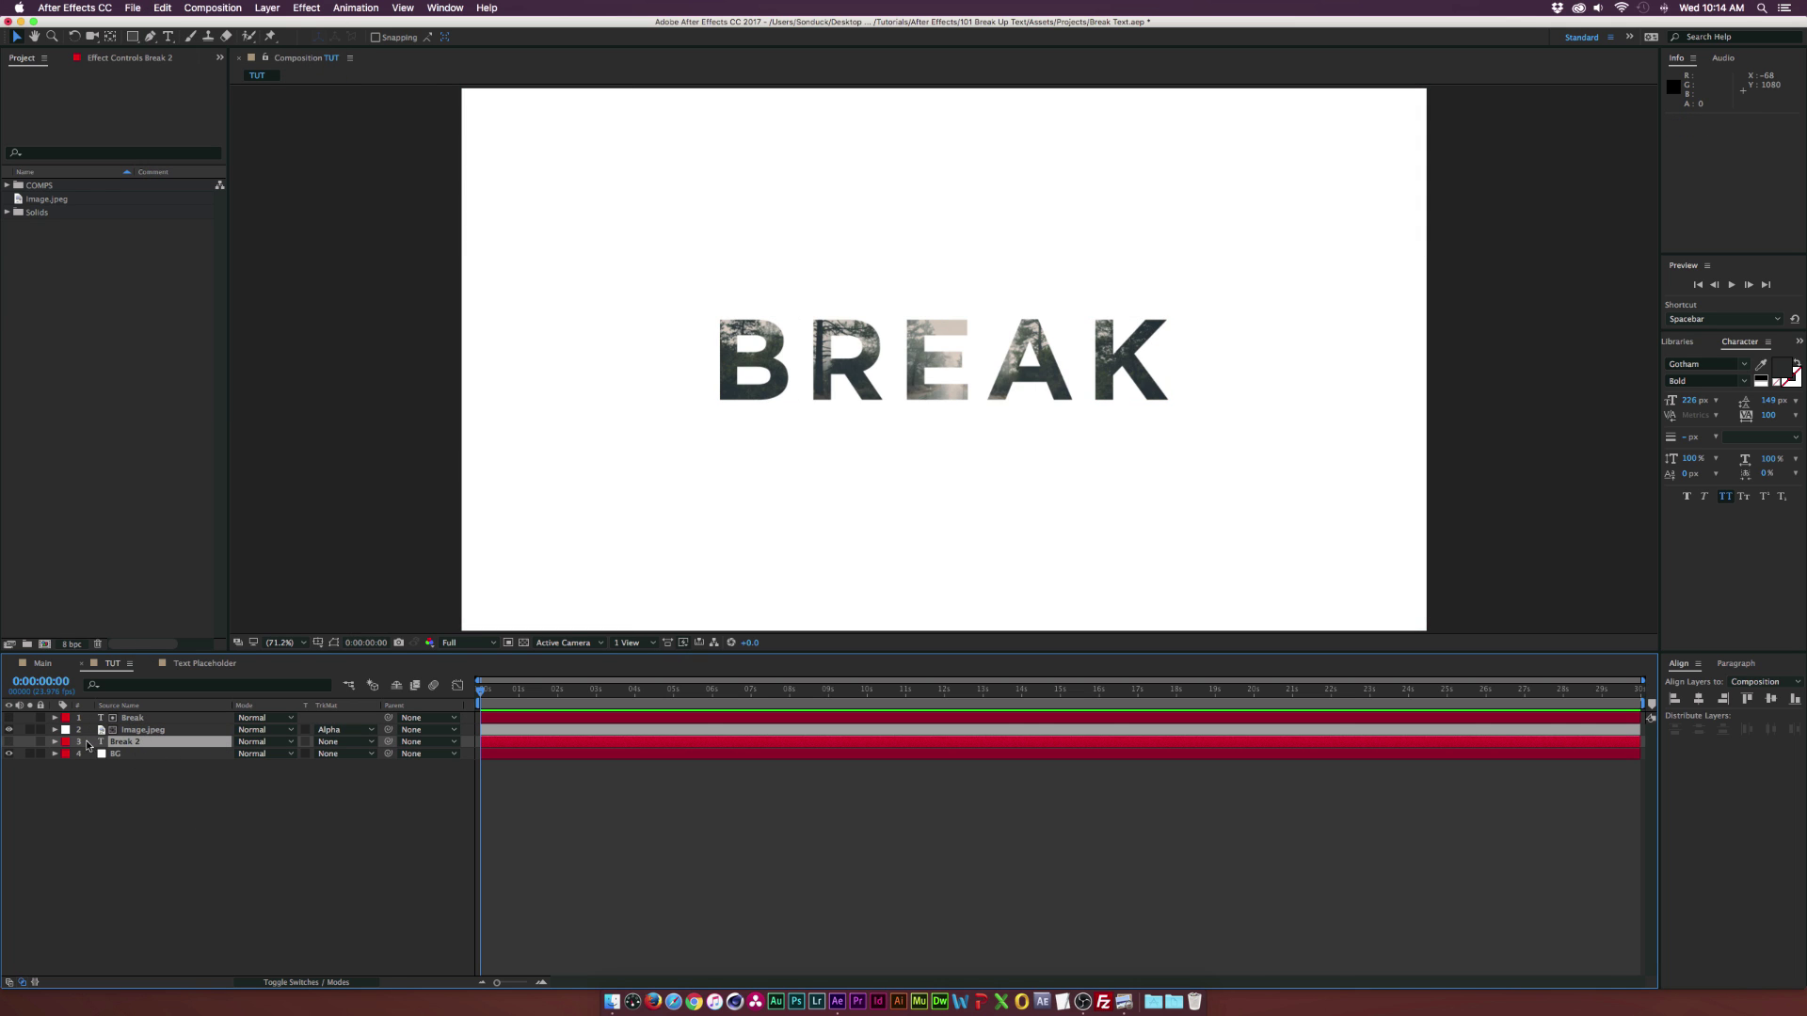
click(8, 742)
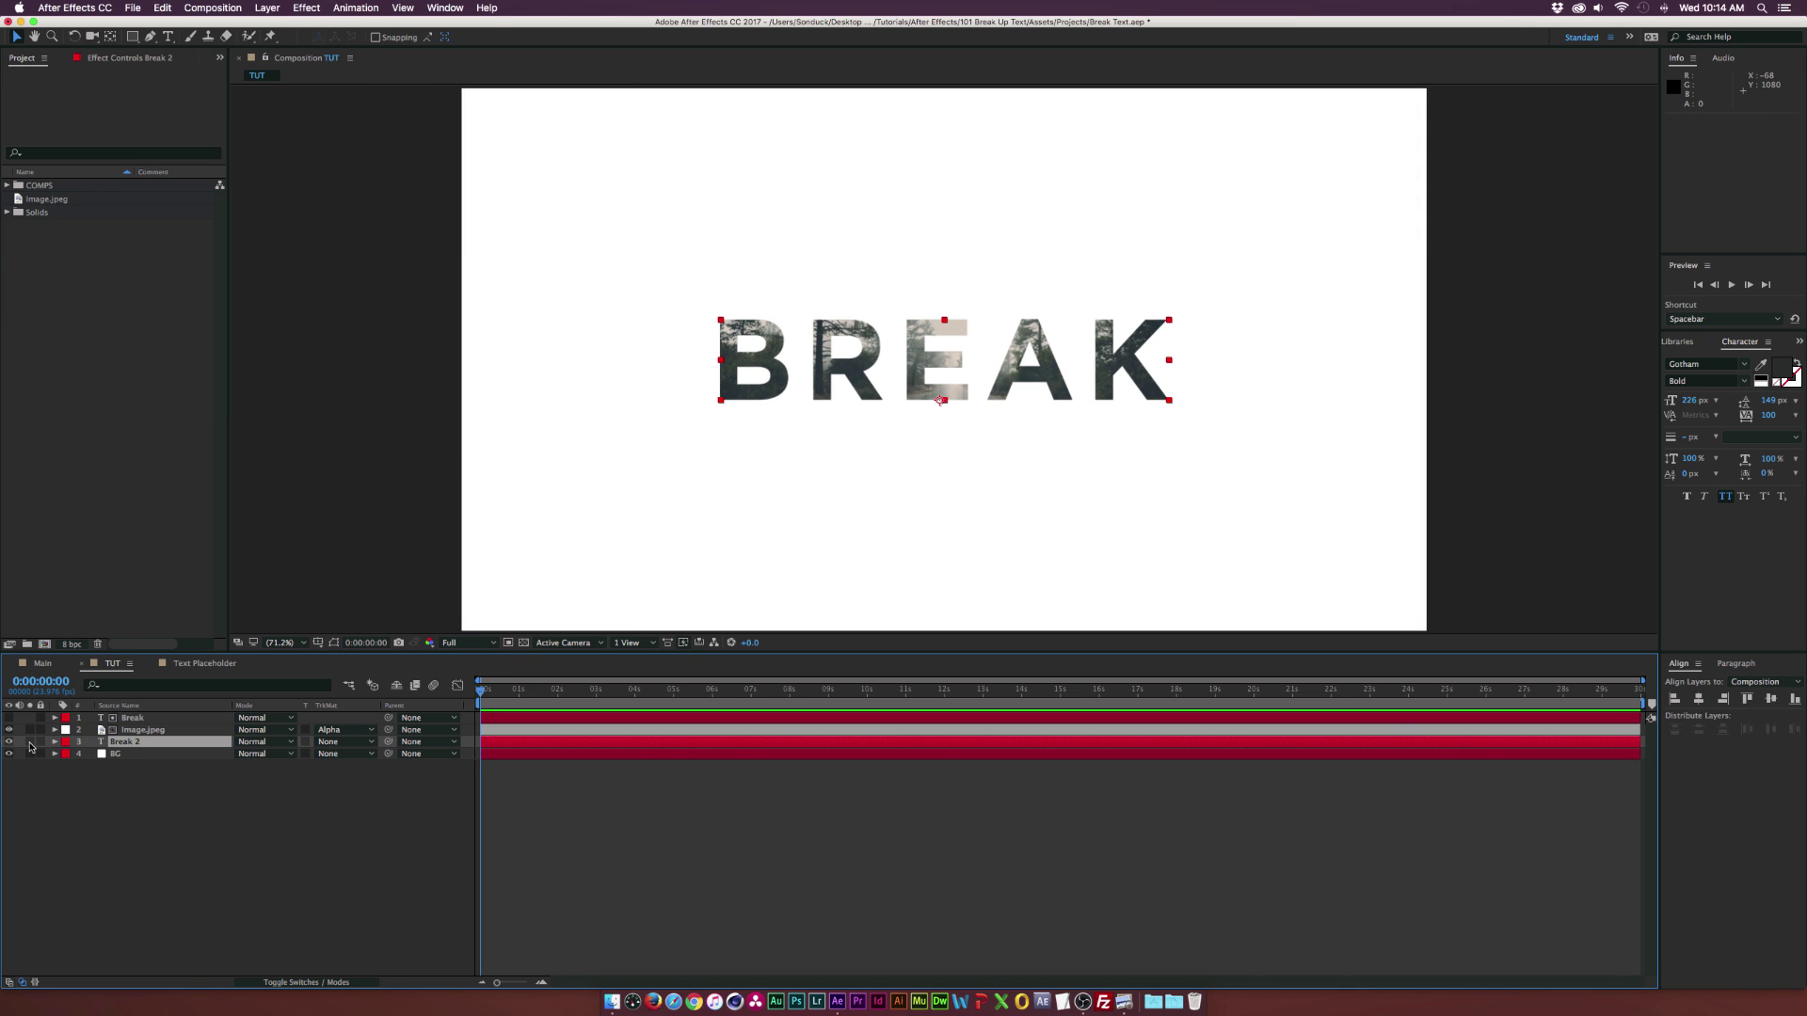
Step: Lower Image.jpeg's opacity to 39%
click(142, 730)
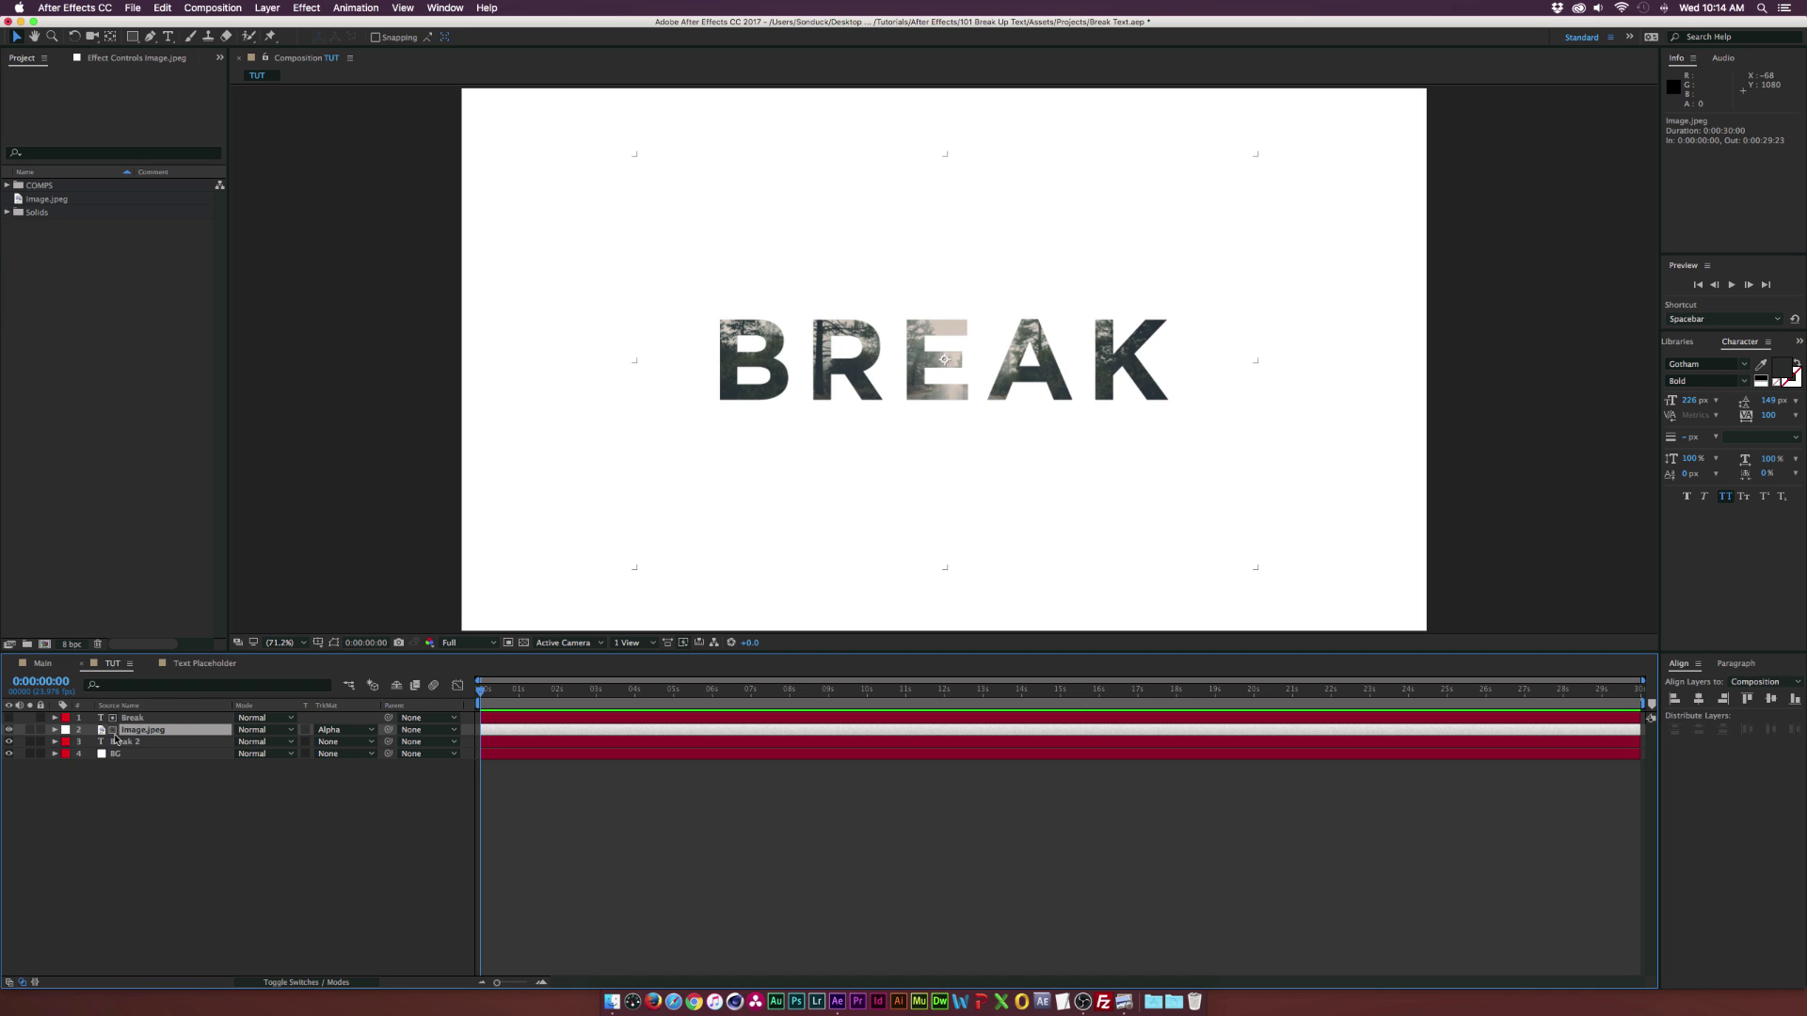
key(t)
drag(243, 743, 192, 745)
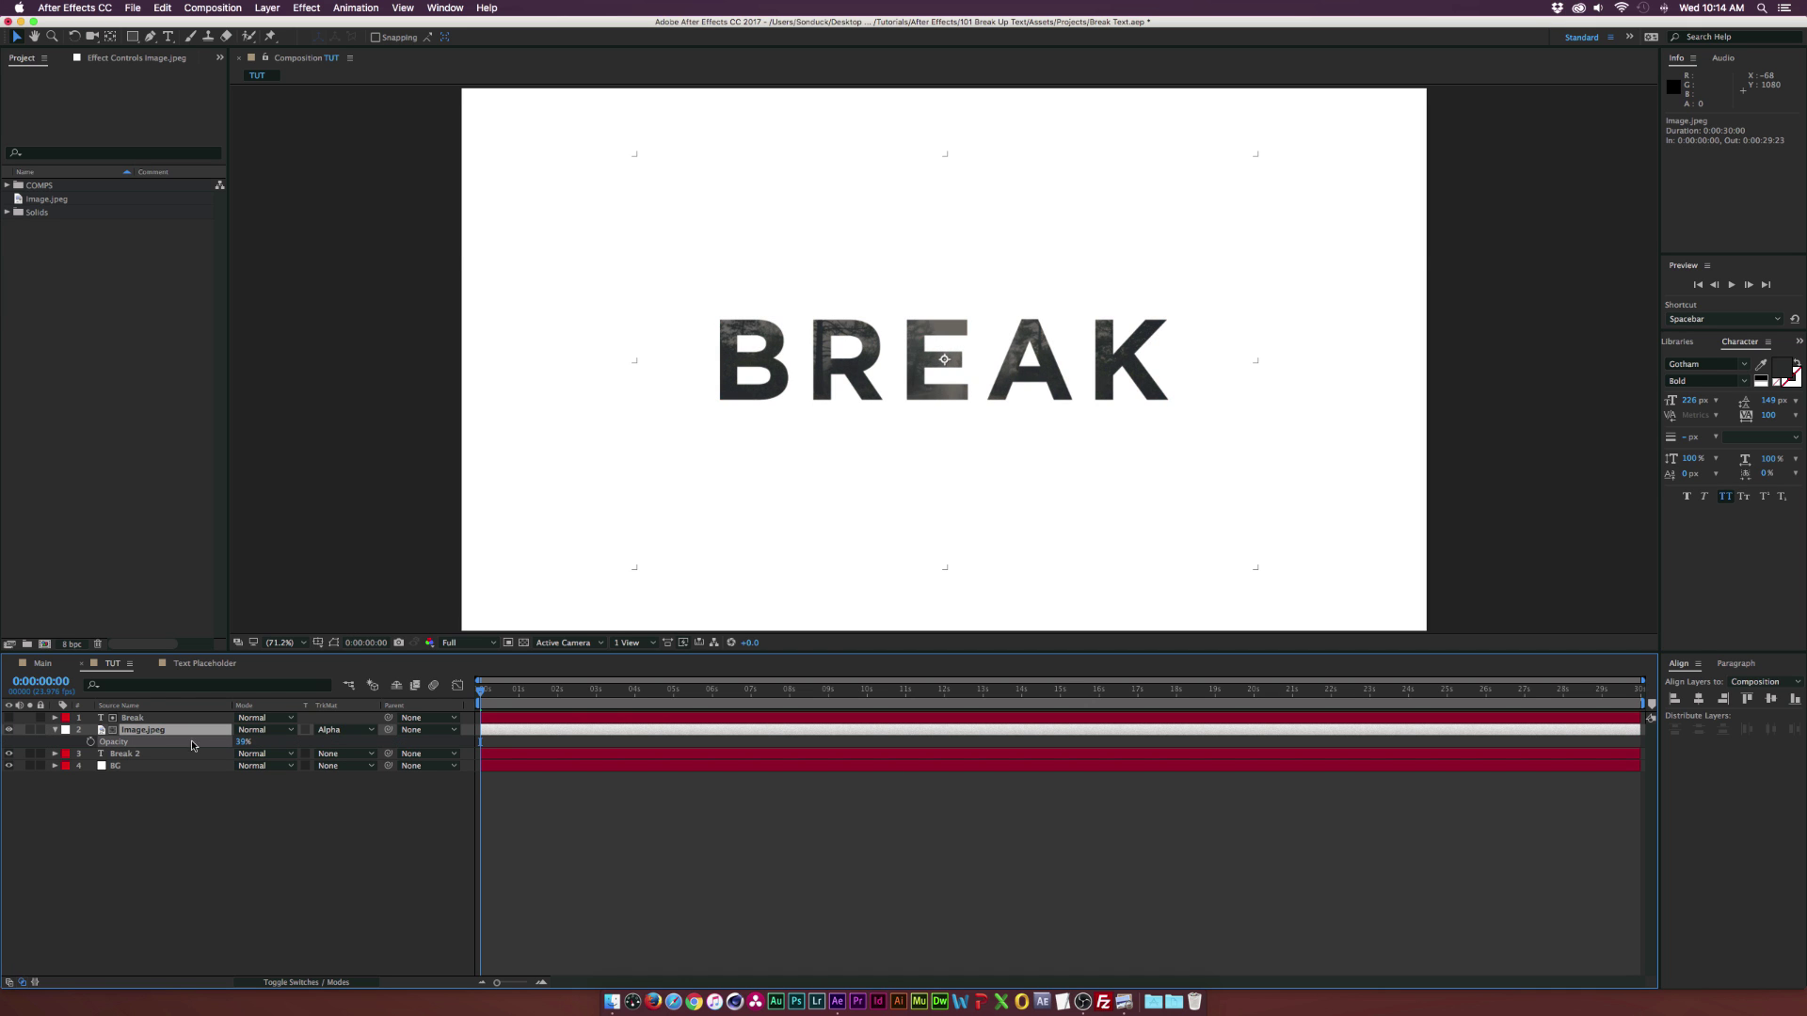
click(186, 839)
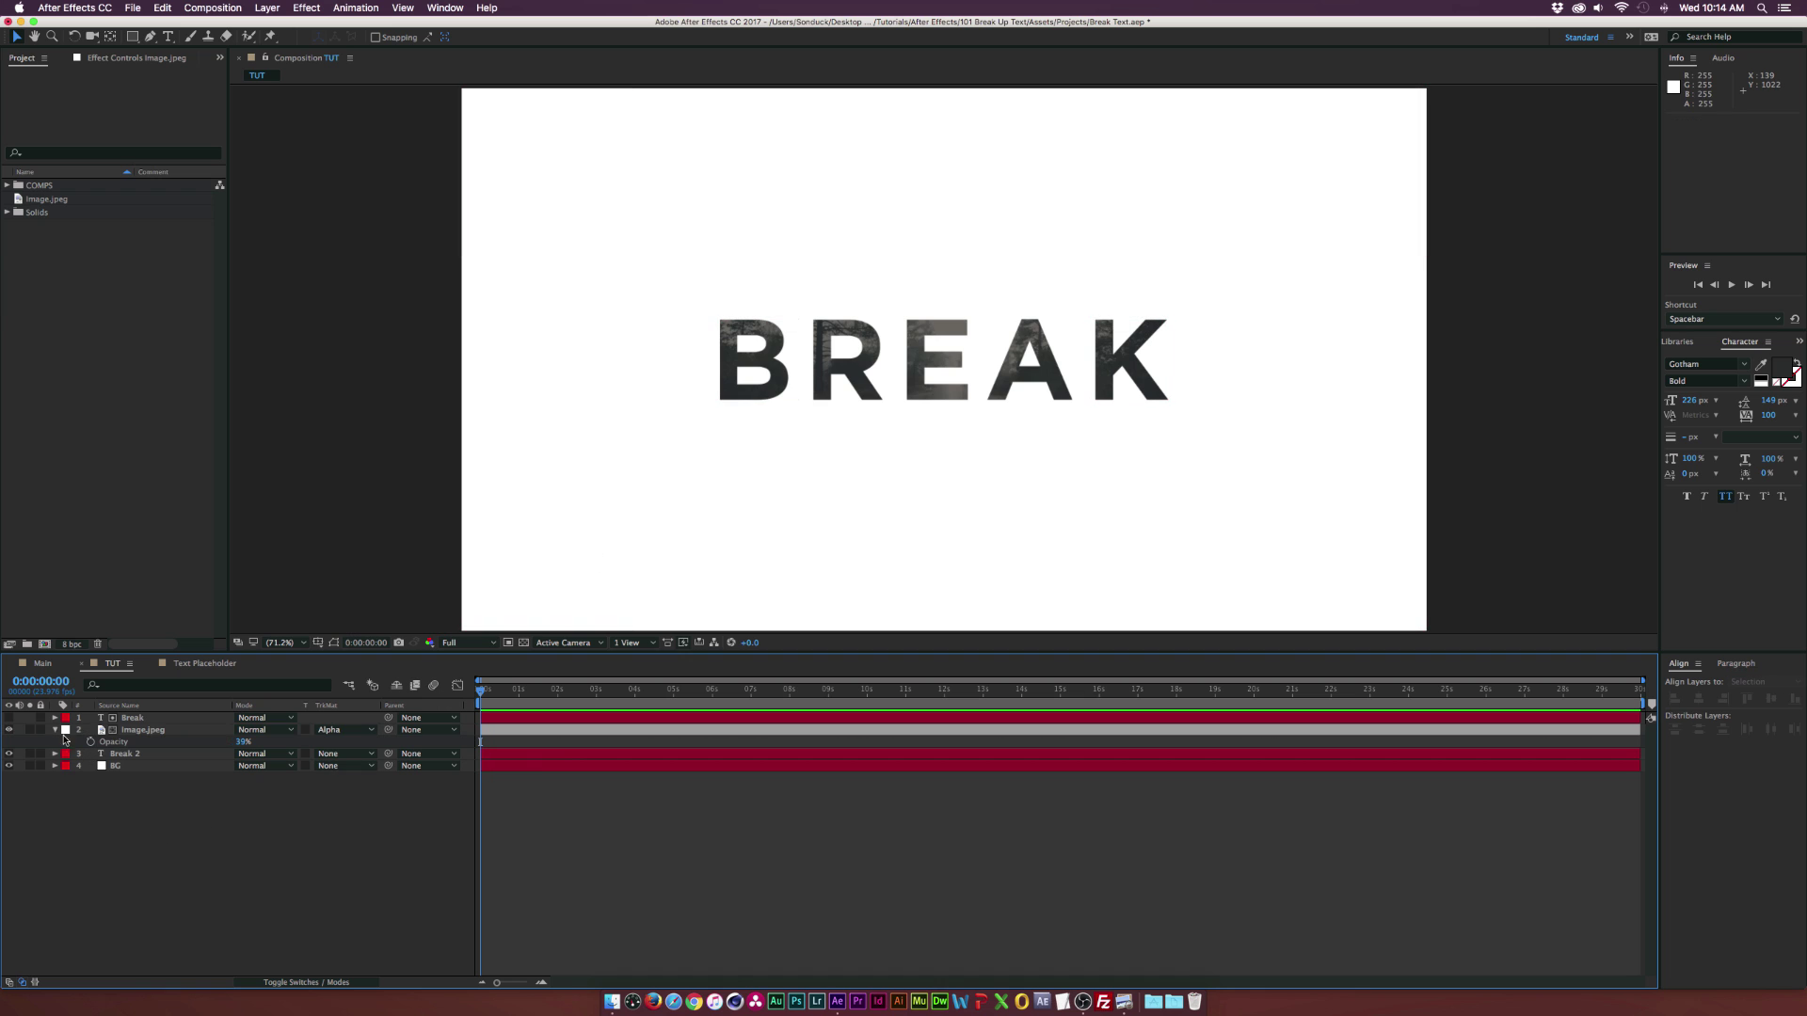
click(54, 730)
click(120, 717)
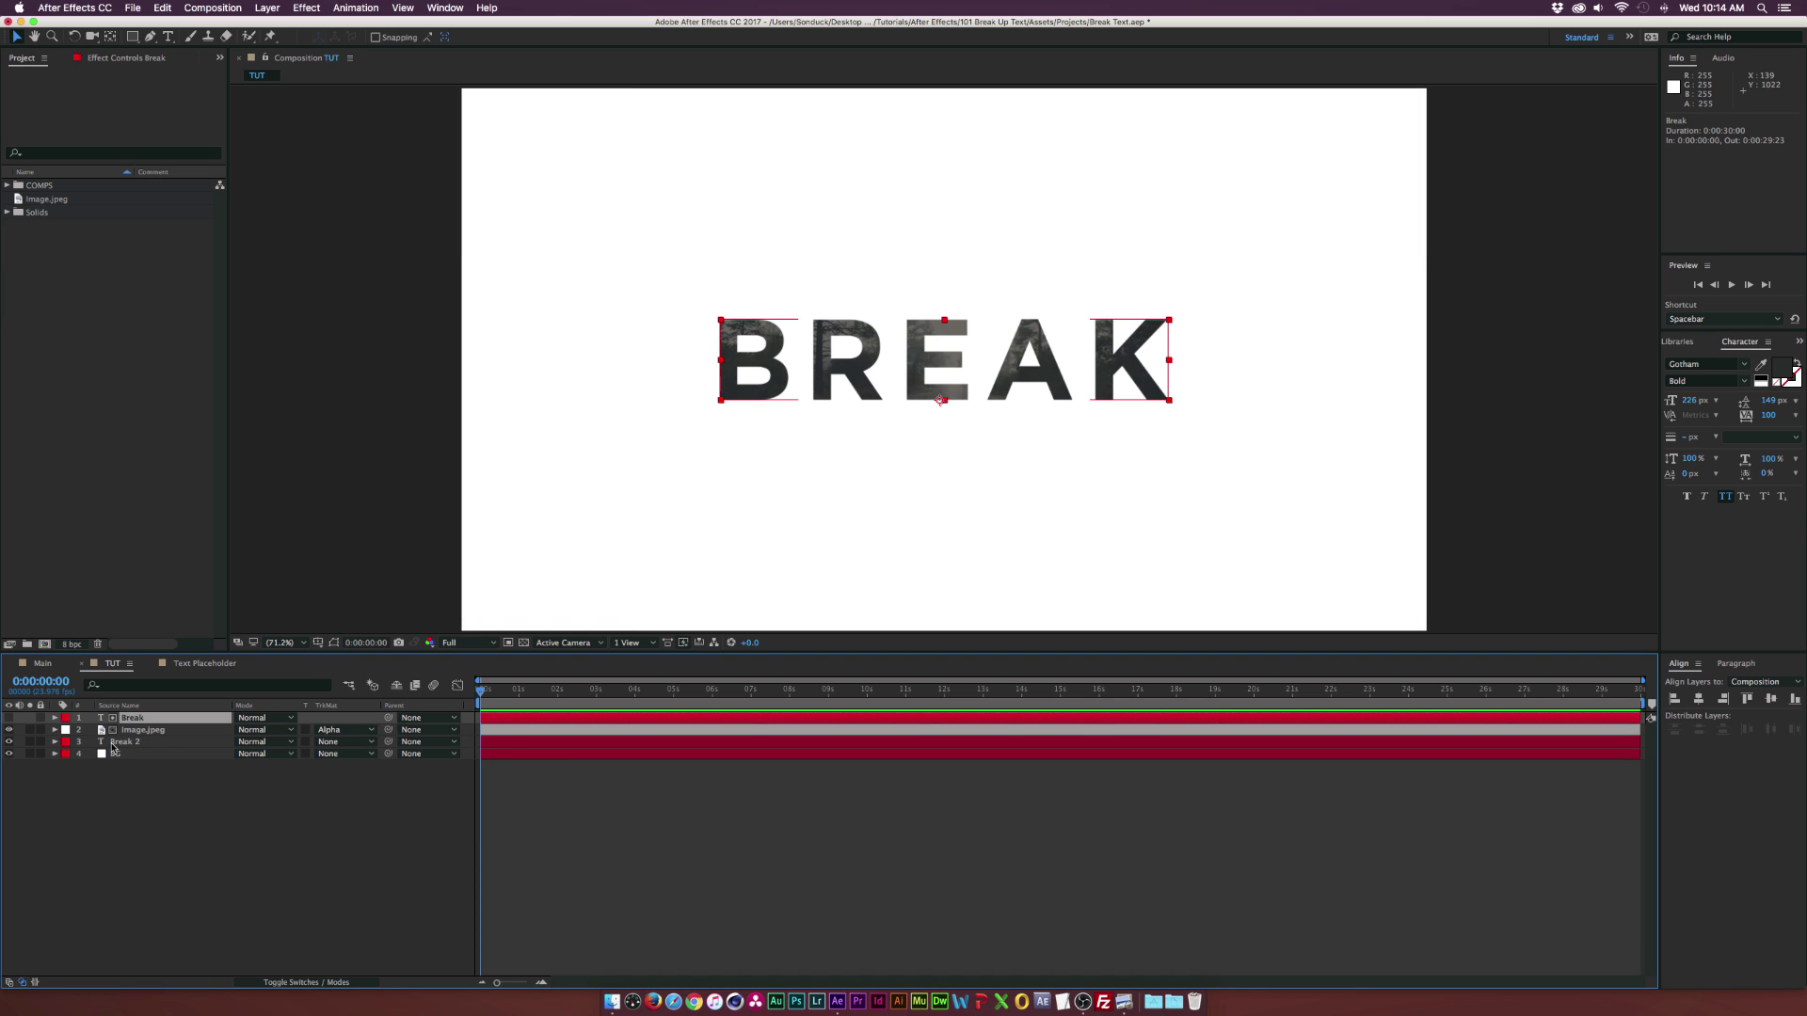
Step: Pre-compose the Break, Image.jpeg and Break 2 layers into "Text Placeholder TUT"
shift+click(105, 742)
click(266, 8)
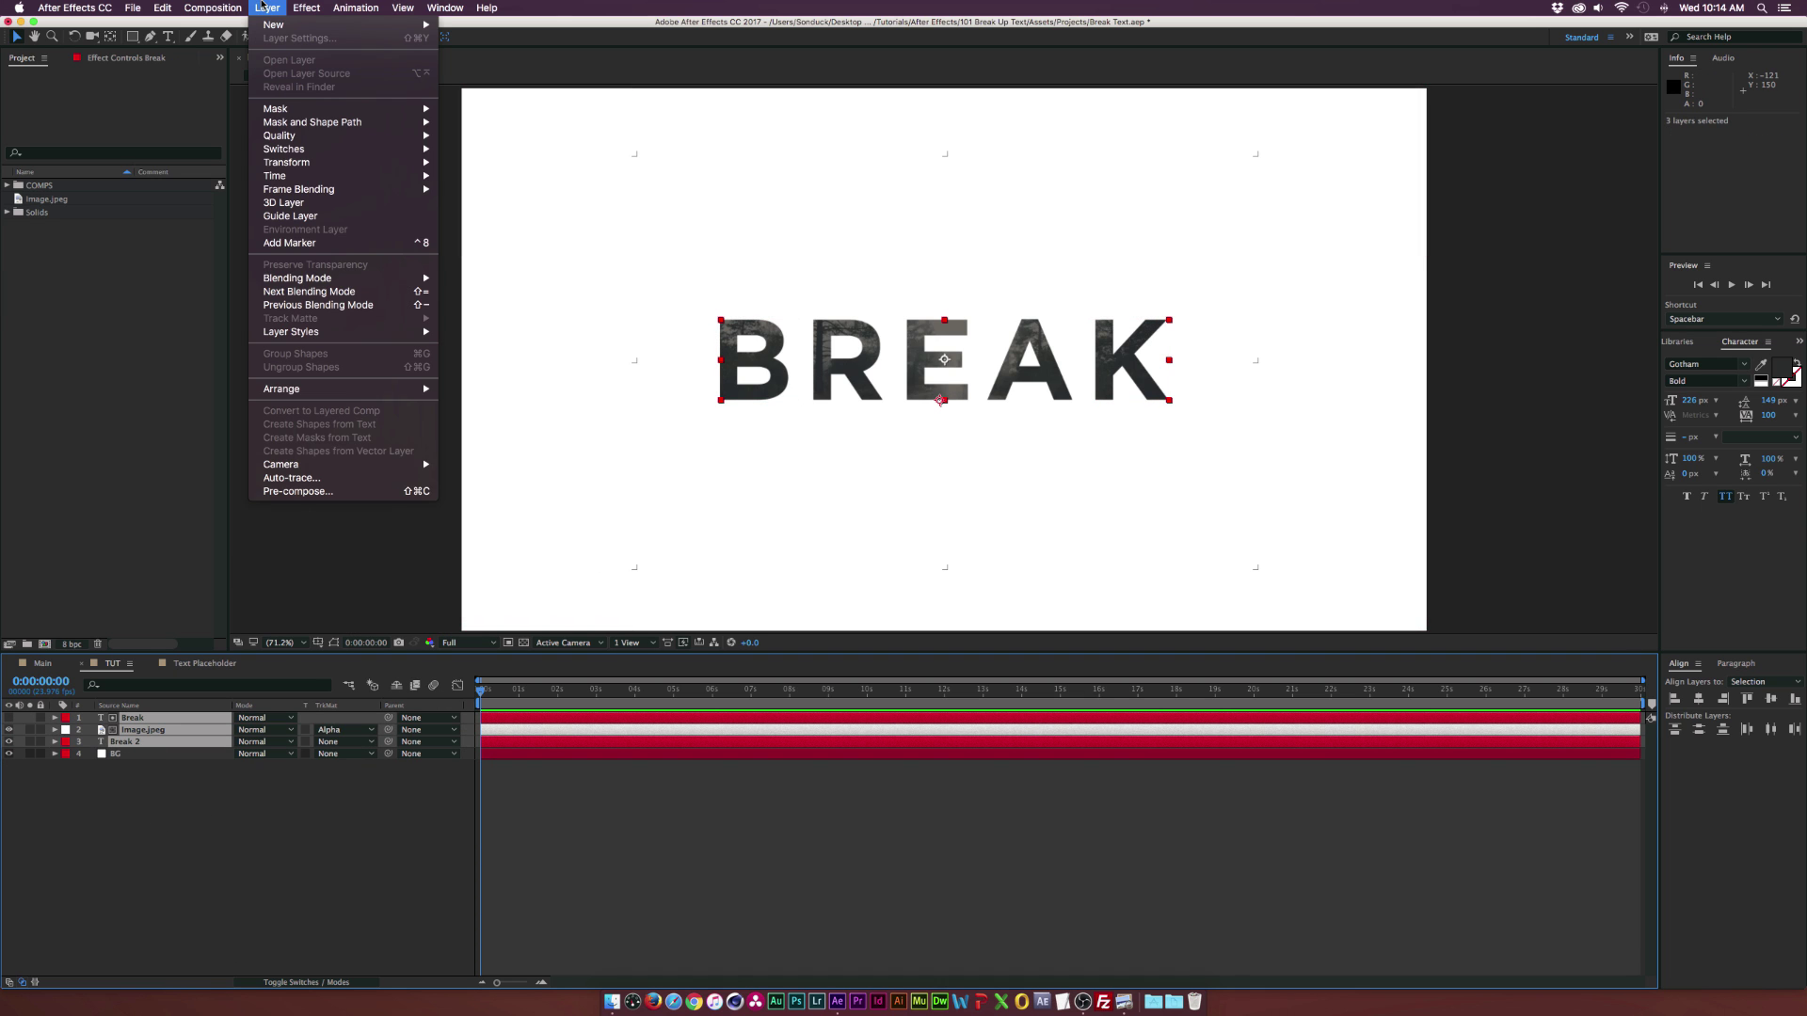
click(310, 491)
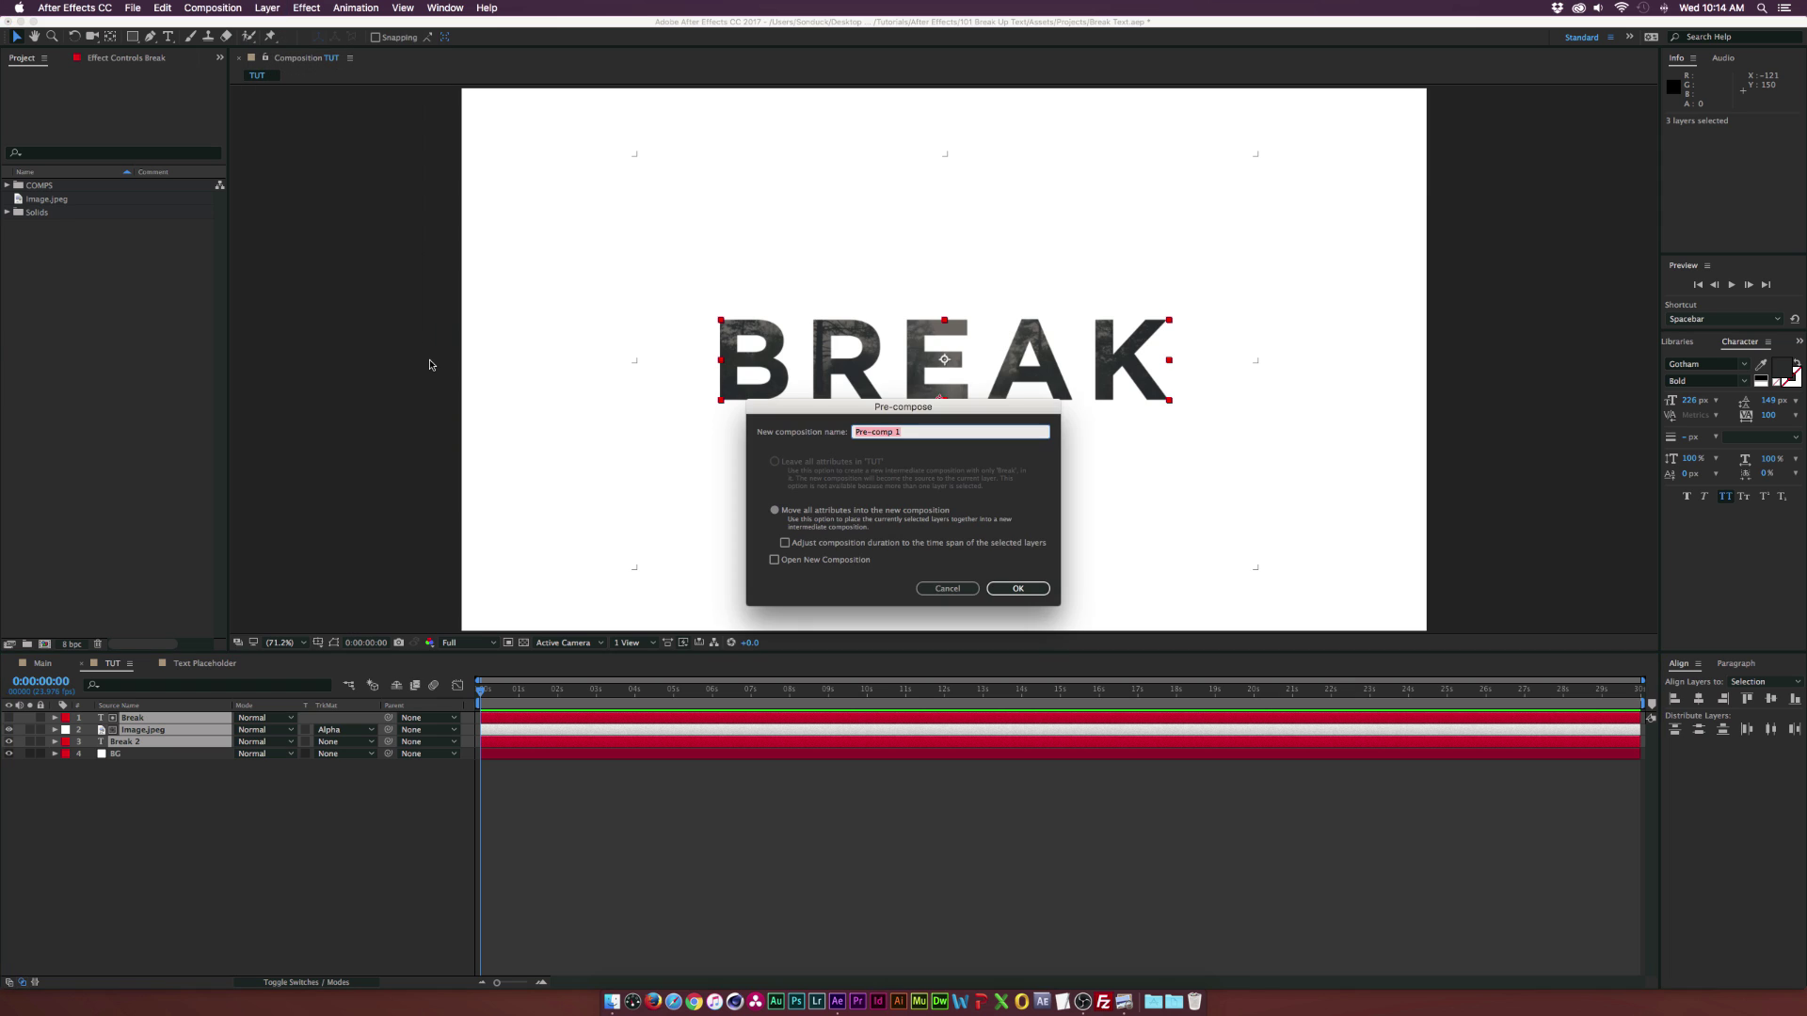
text(Text Placeholder TUT)
click(1014, 588)
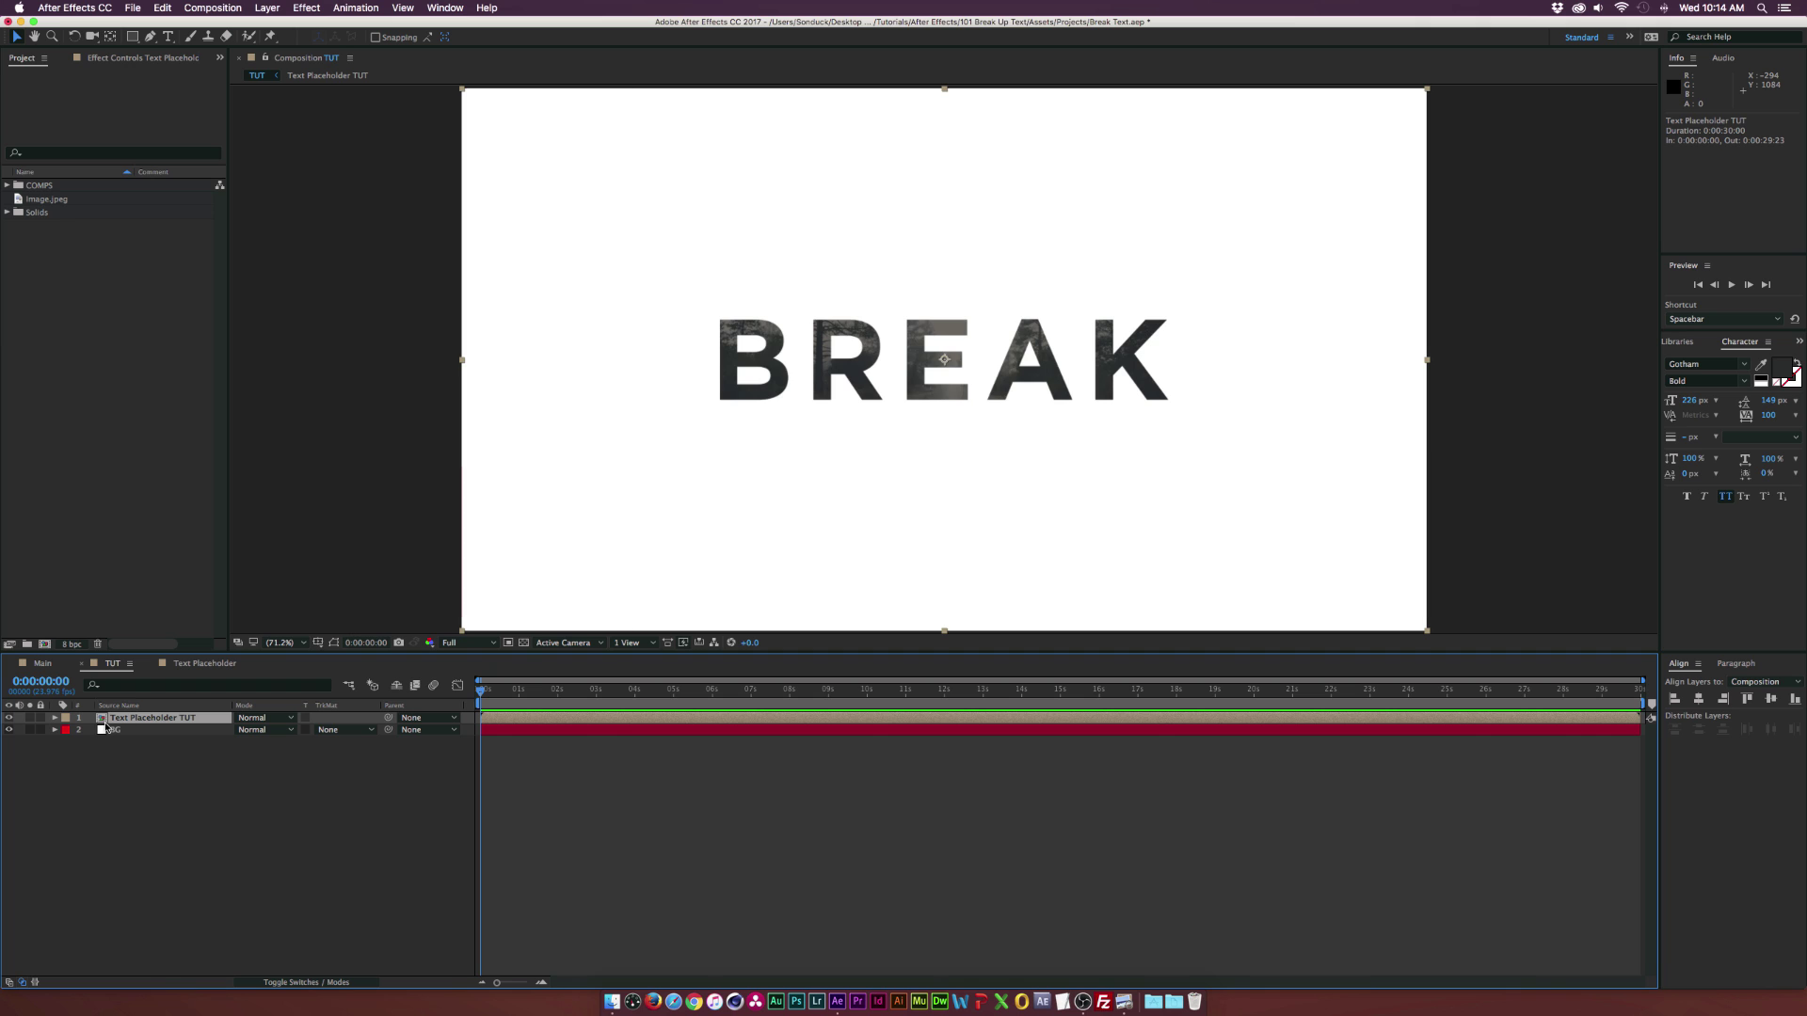
Step: Duplicate the precomp layer and rename the top copy "Pixel Polly"
key(super+d)
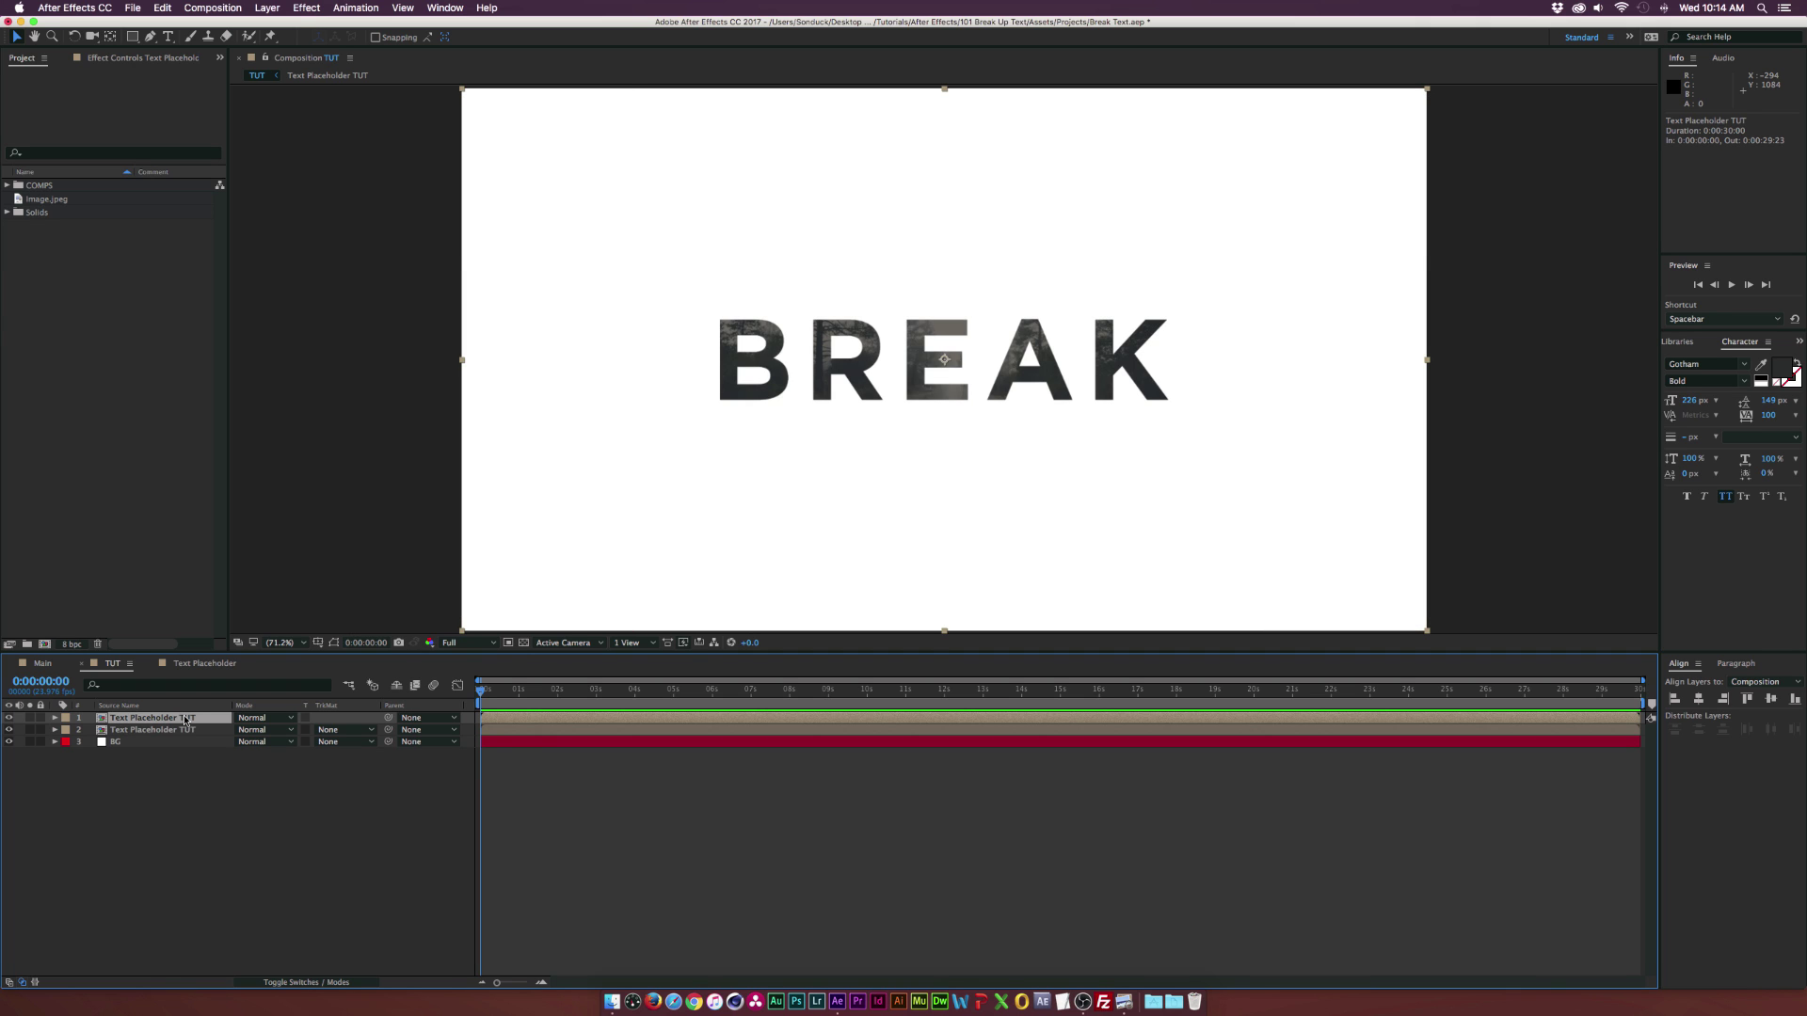
key(Return)
text(Pixel Po)
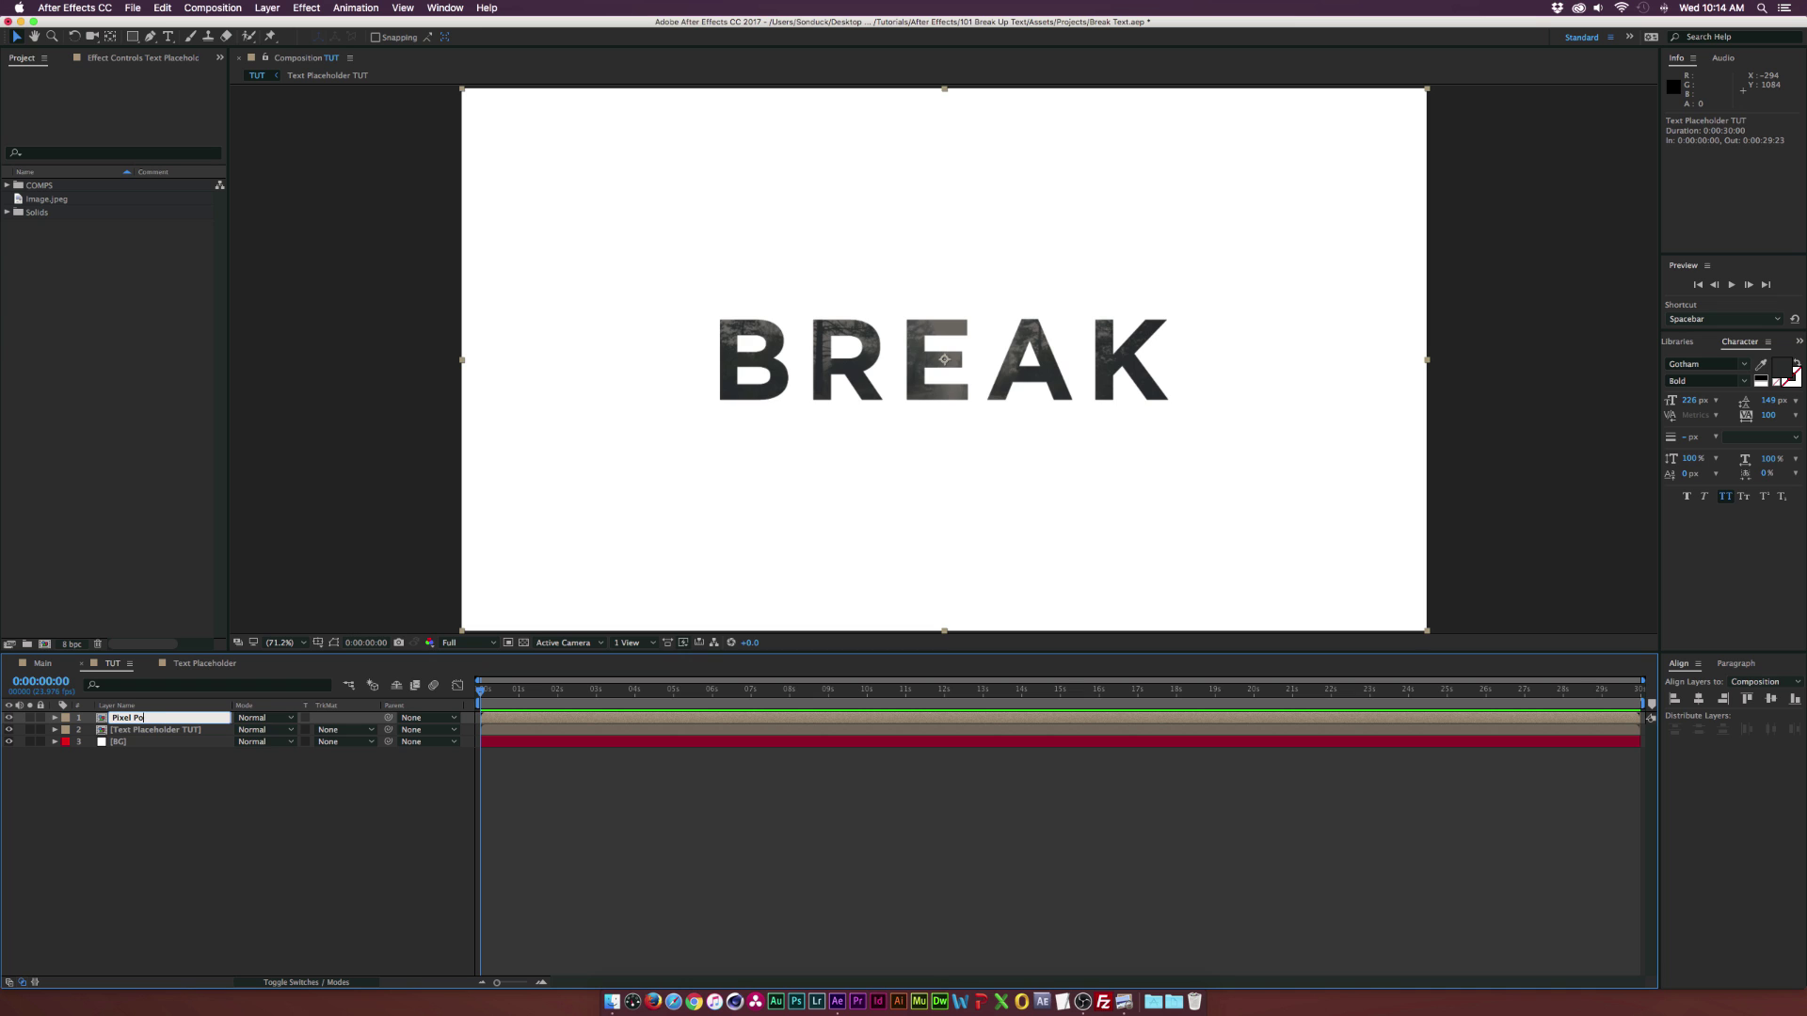
text(lly)
Step: Apply Simulation > CC Pixel Polly to the Pixel Polly layer and scrub ahead to watch it shatter
key(Return)
click(307, 8)
click(307, 8)
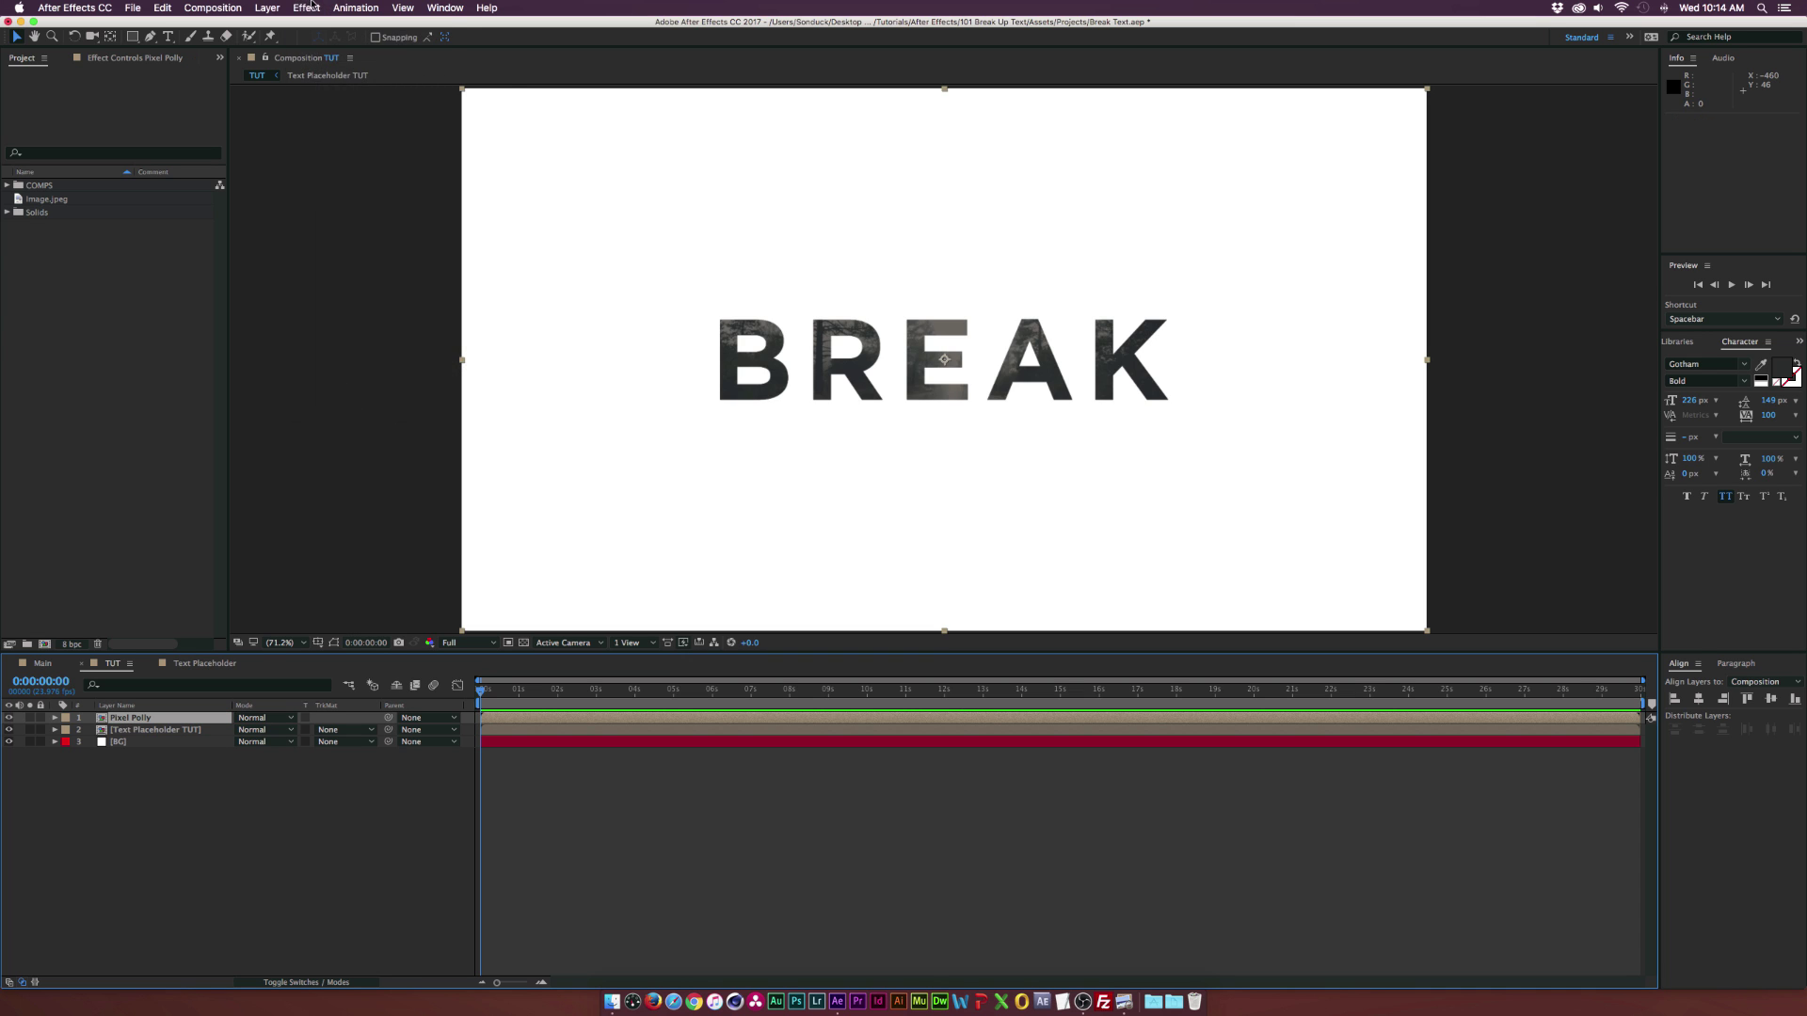
click(307, 7)
mouse_move(347, 302)
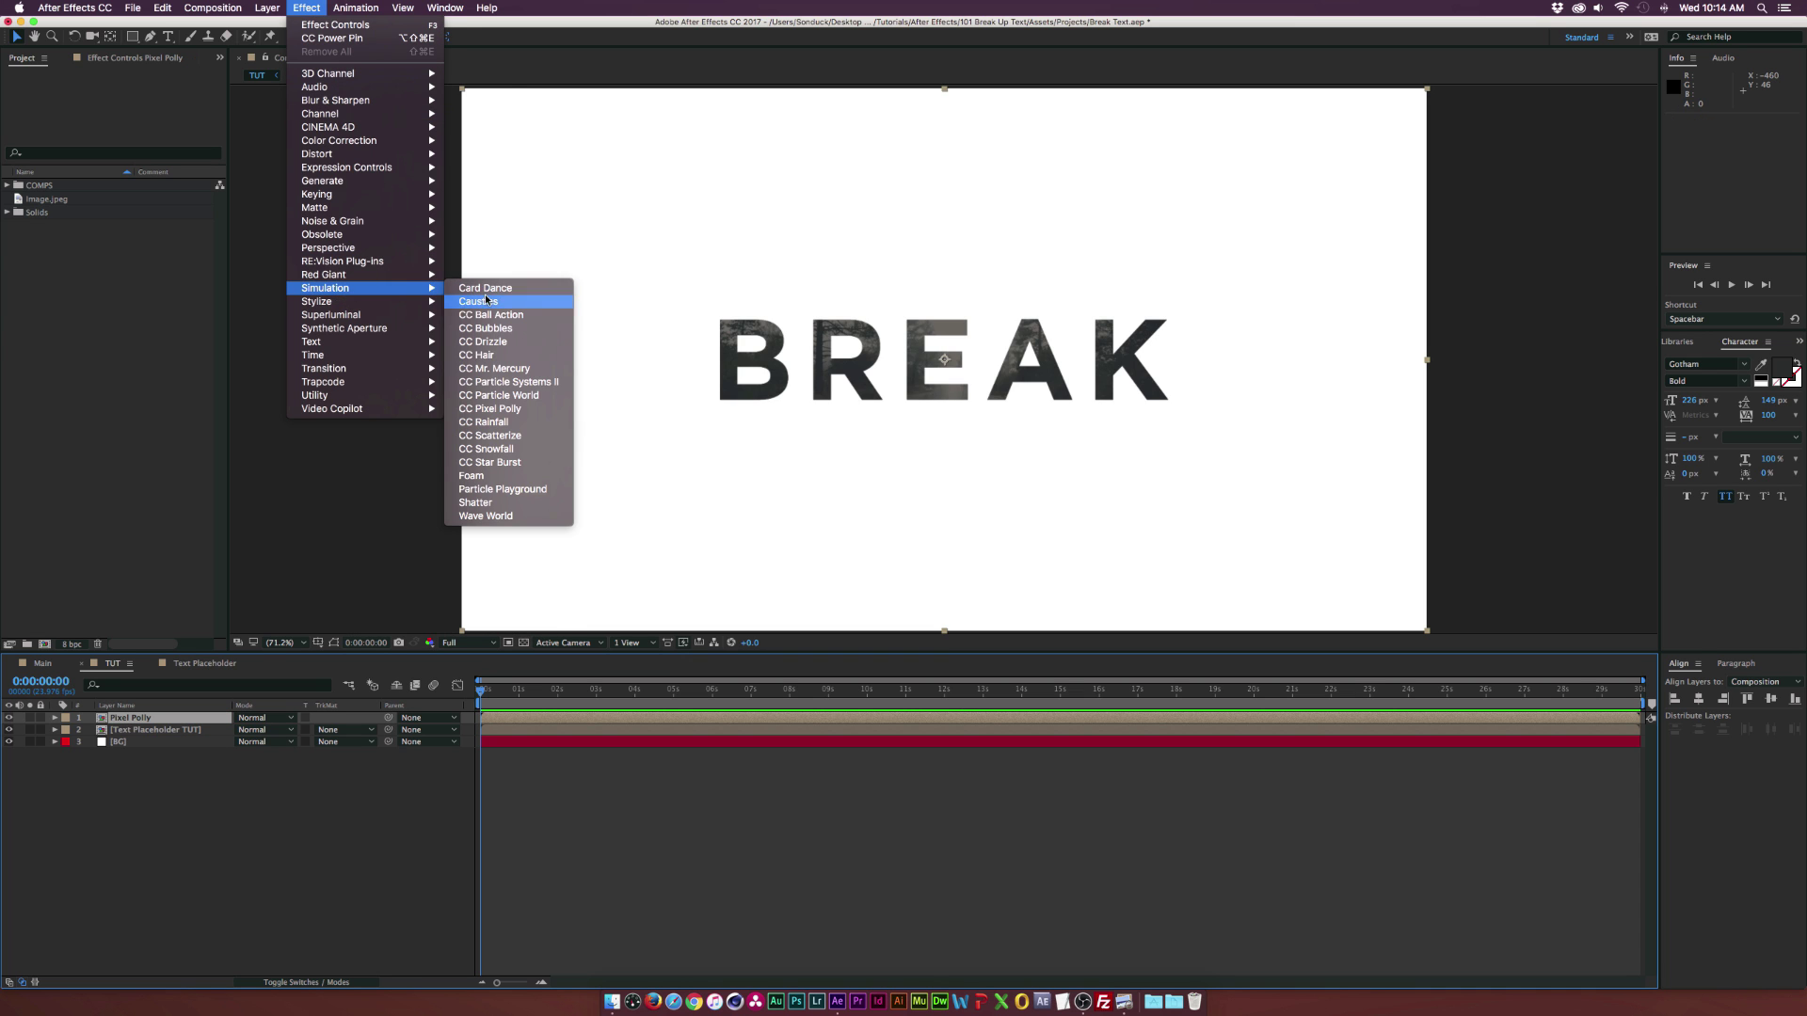
click(493, 409)
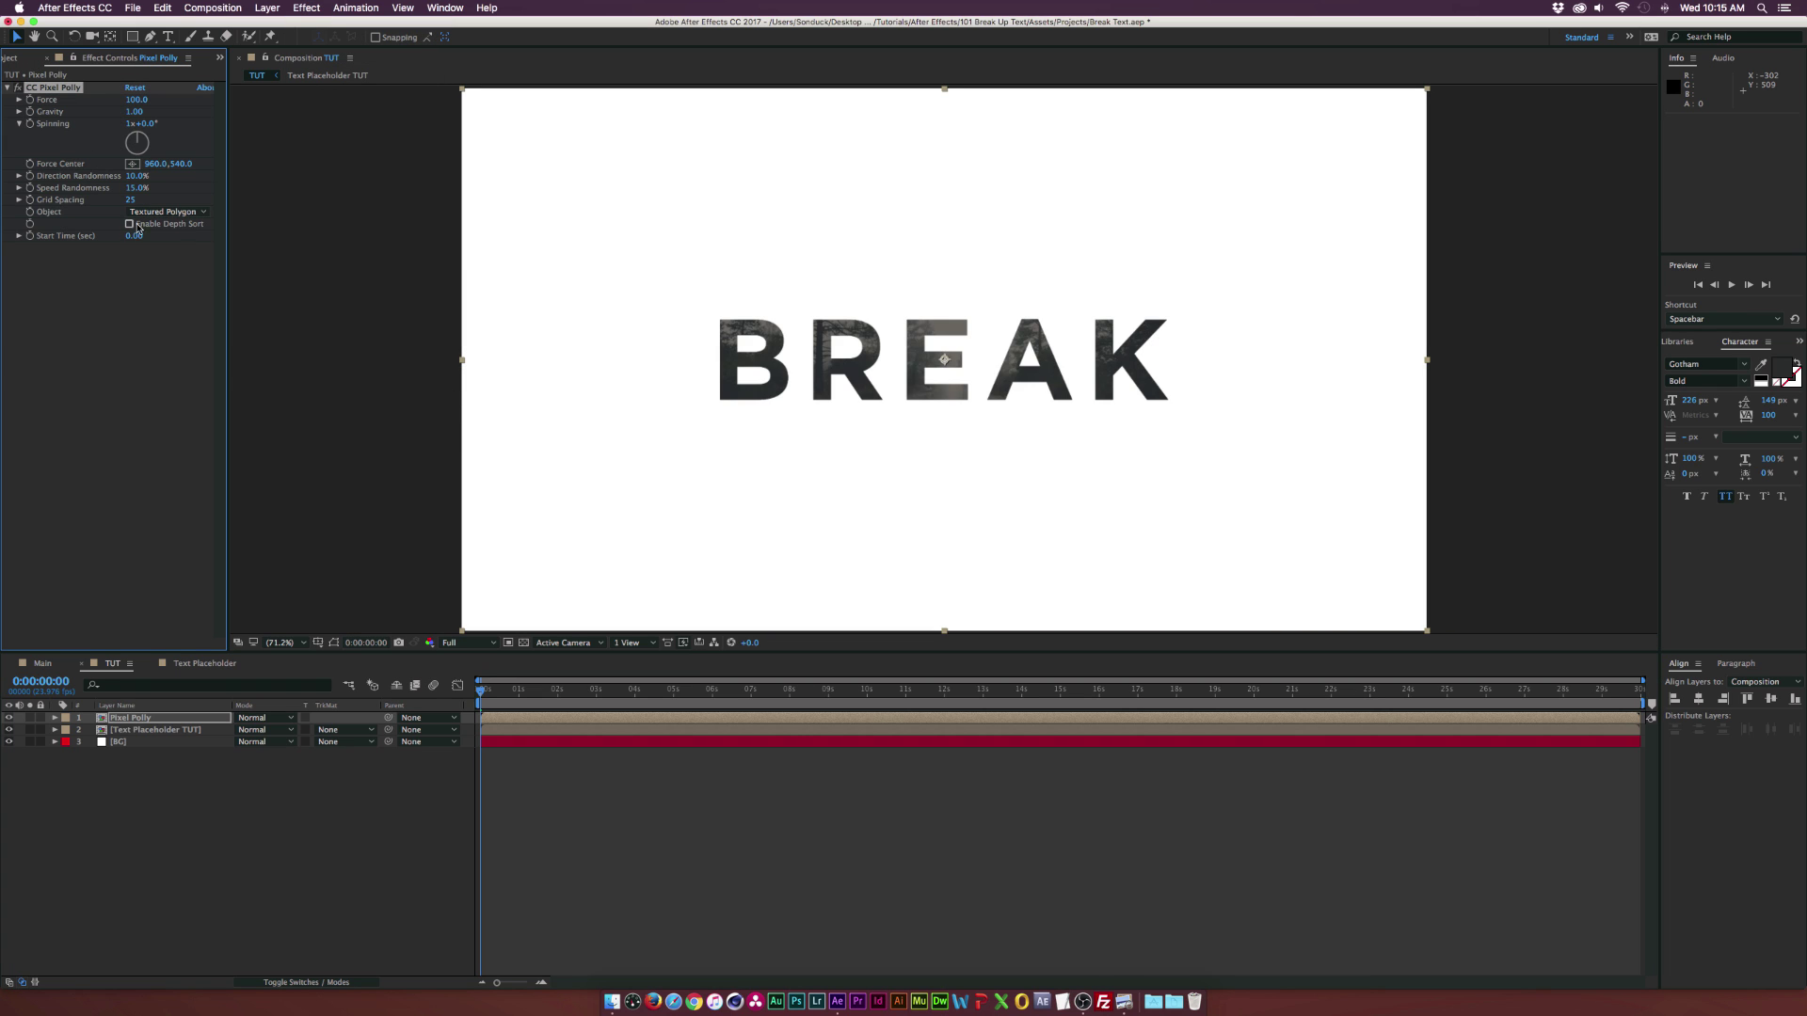
mouse_move(482, 693)
mouse_down()
mouse_move(523, 694)
mouse_move(483, 691)
mouse_up()
Step: Set CC Pixel Polly Force to 1.0 and Gravity to 0.00
click(136, 100)
text(1)
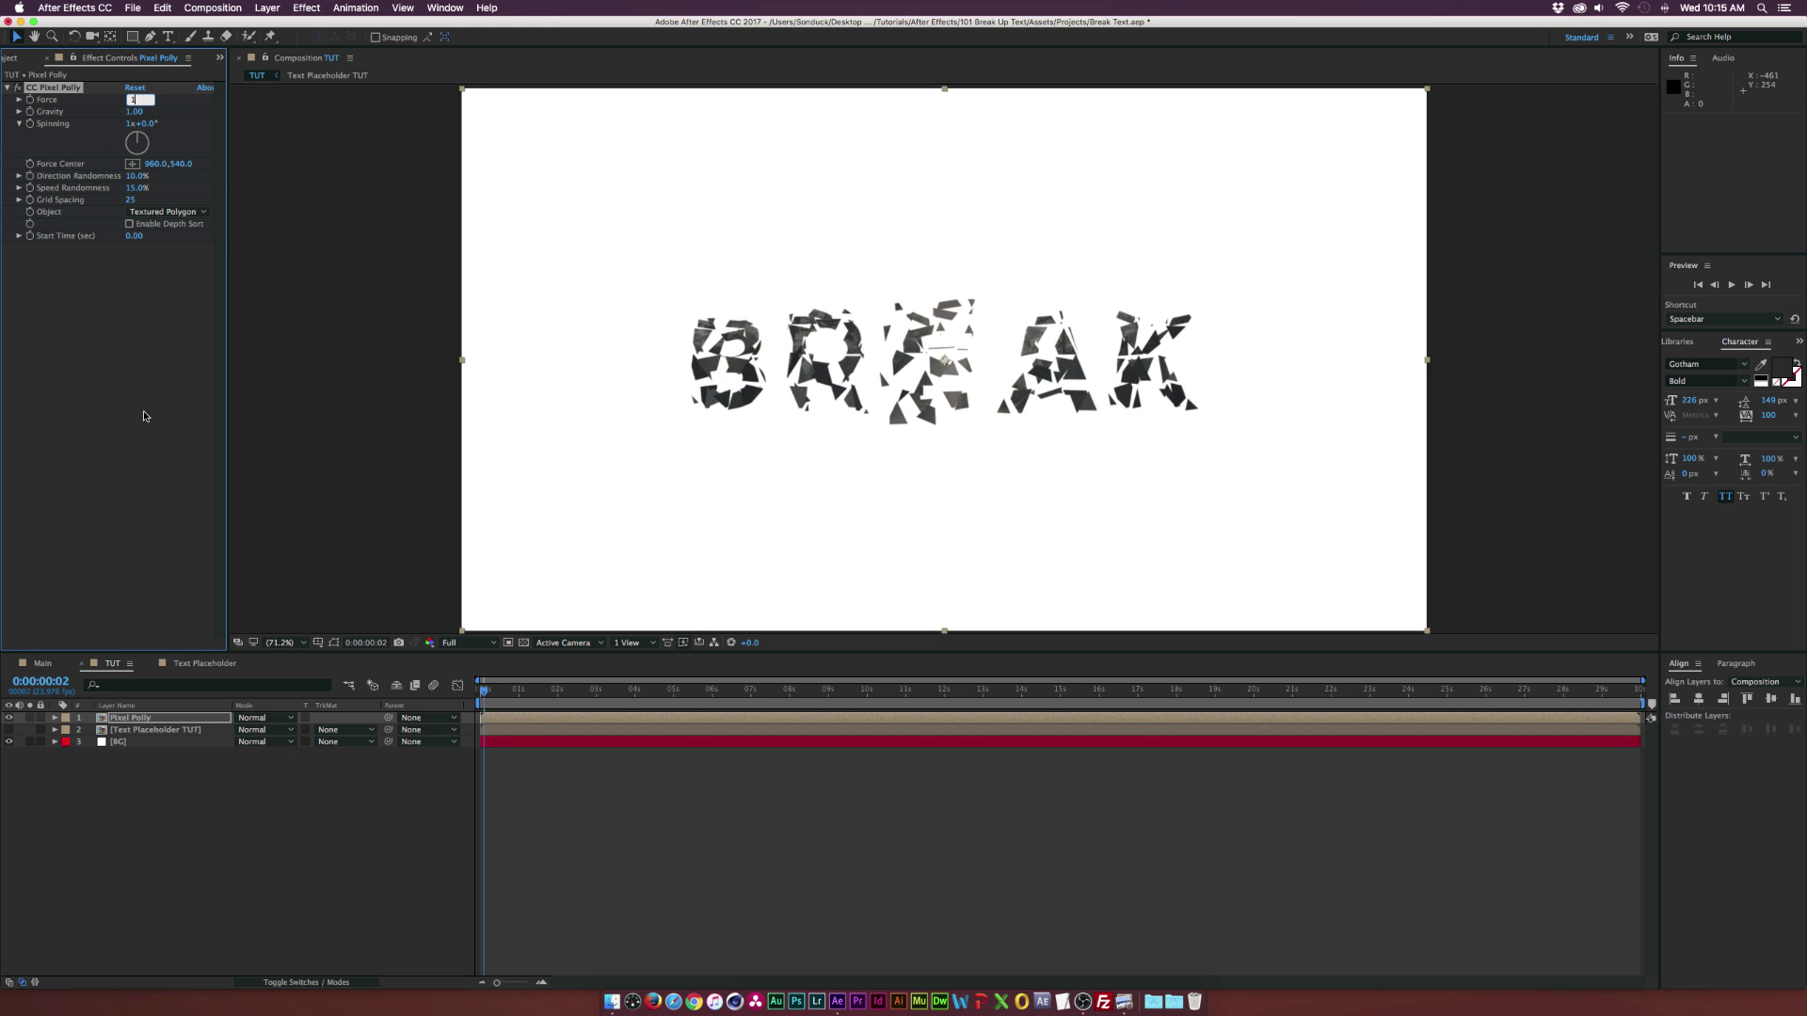
key(Return)
click(134, 111)
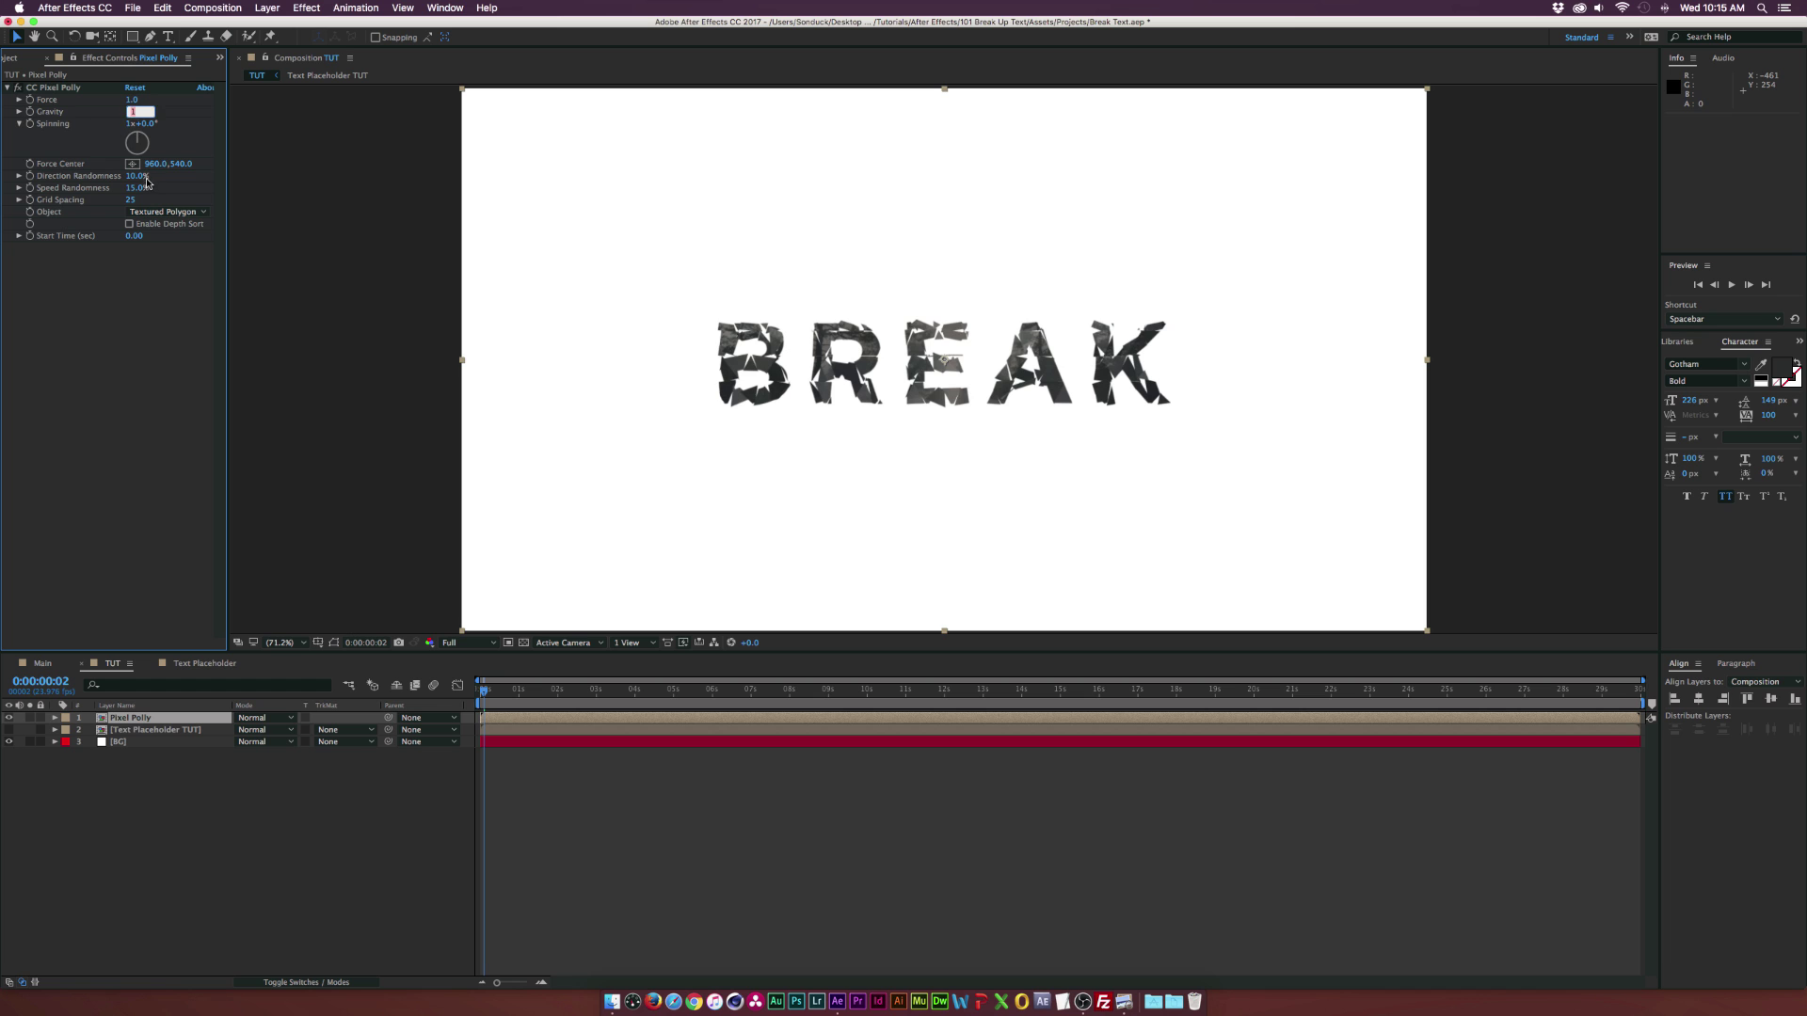
key(Return)
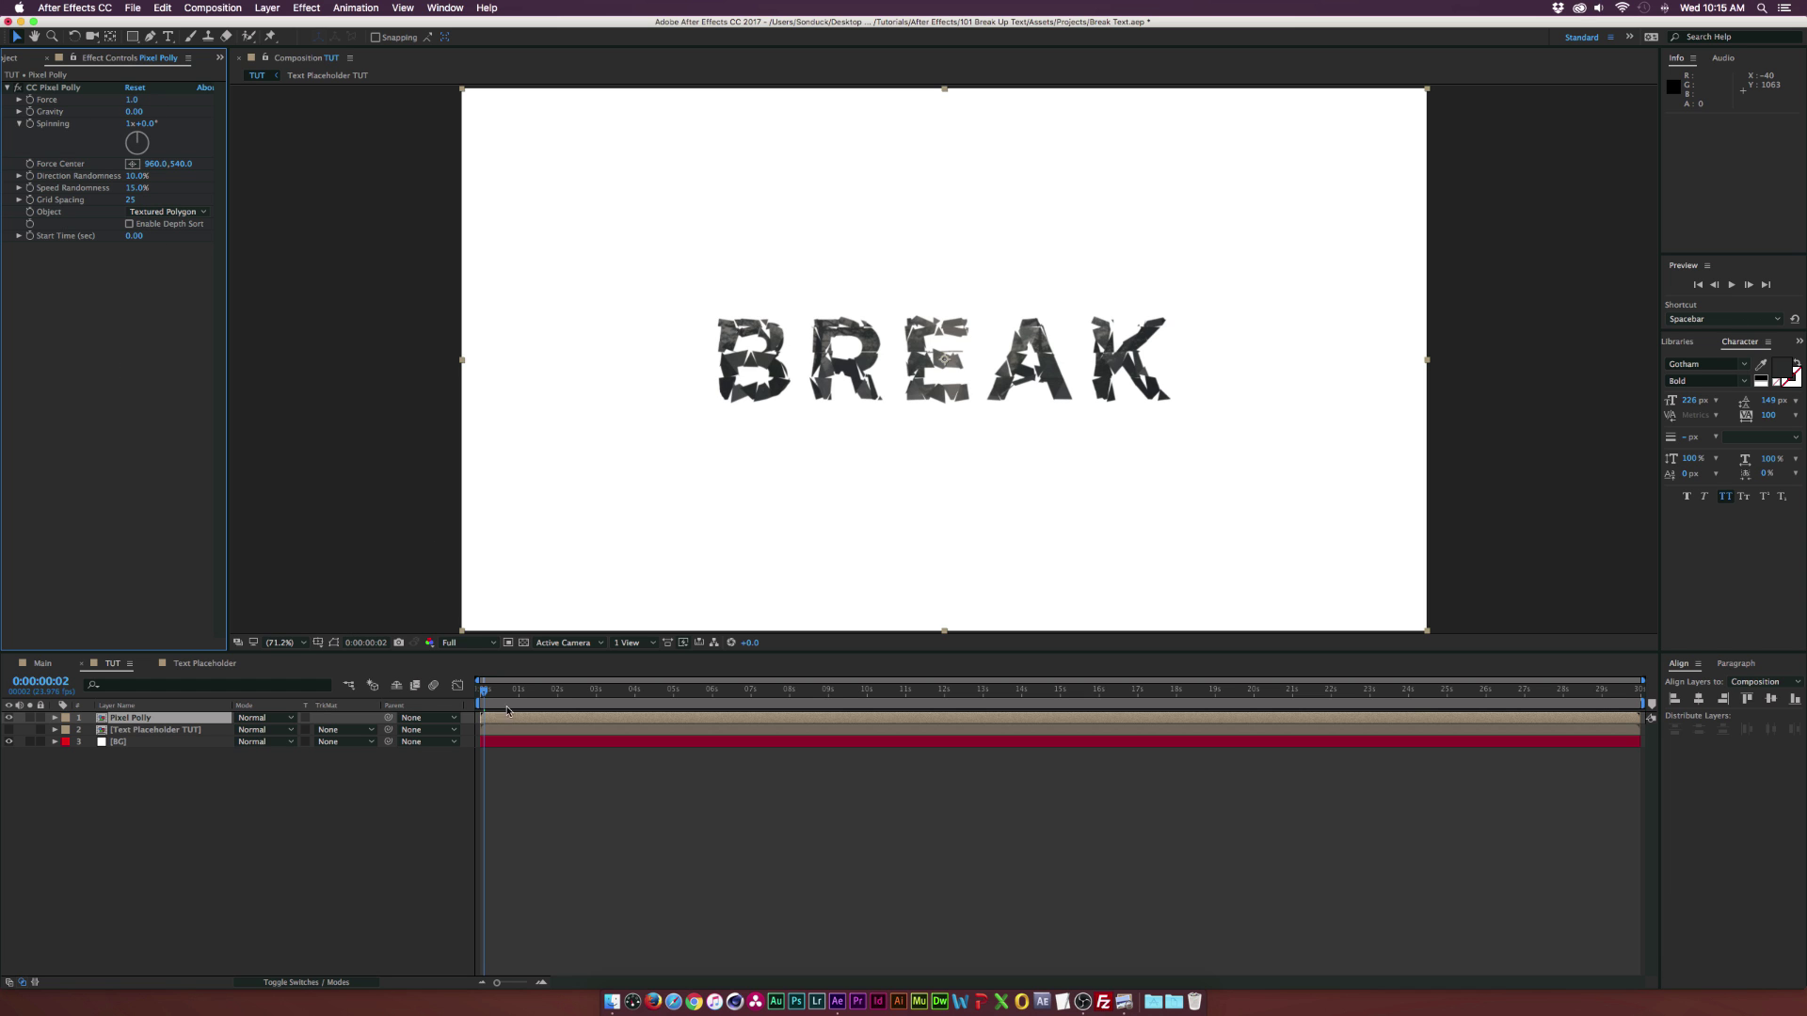
mouse_move(484, 691)
mouse_down()
mouse_move(570, 695)
mouse_move(462, 696)
mouse_up()
Step: Set Spinning to 0x+4.0° and review the shatter around five seconds
click(132, 124)
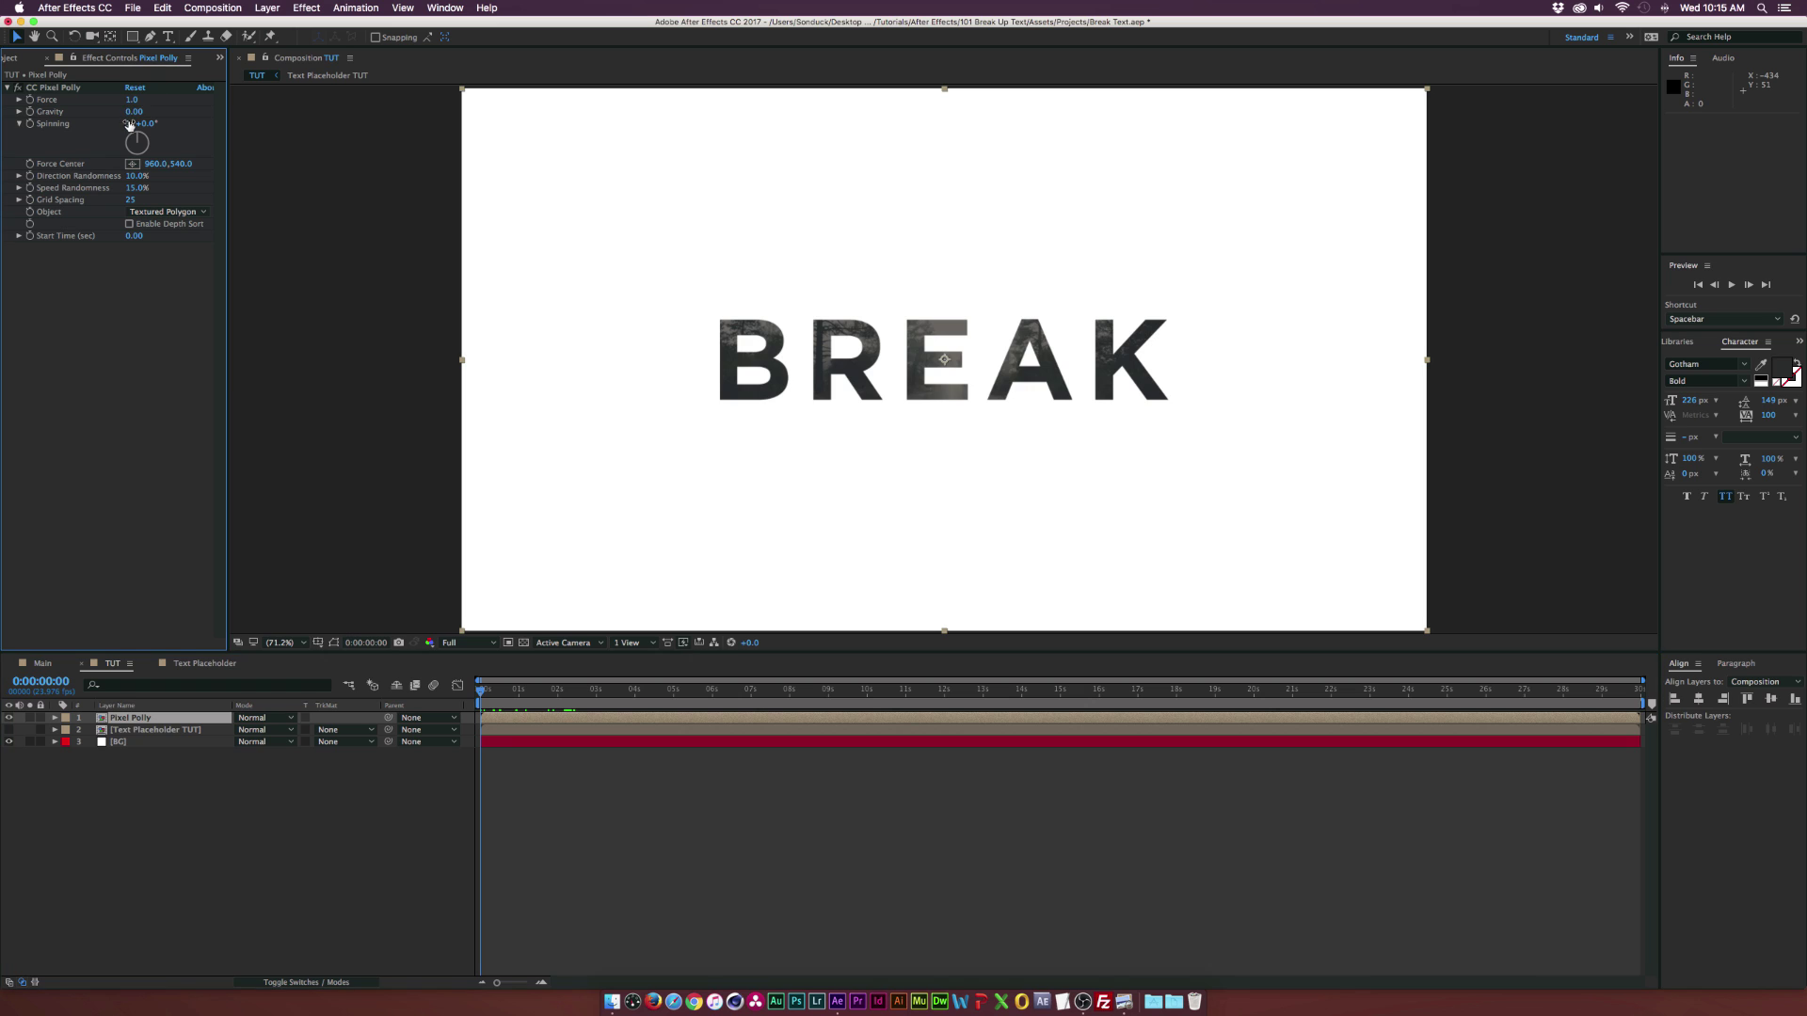
text(0)
key(Return)
click(147, 124)
key(Return)
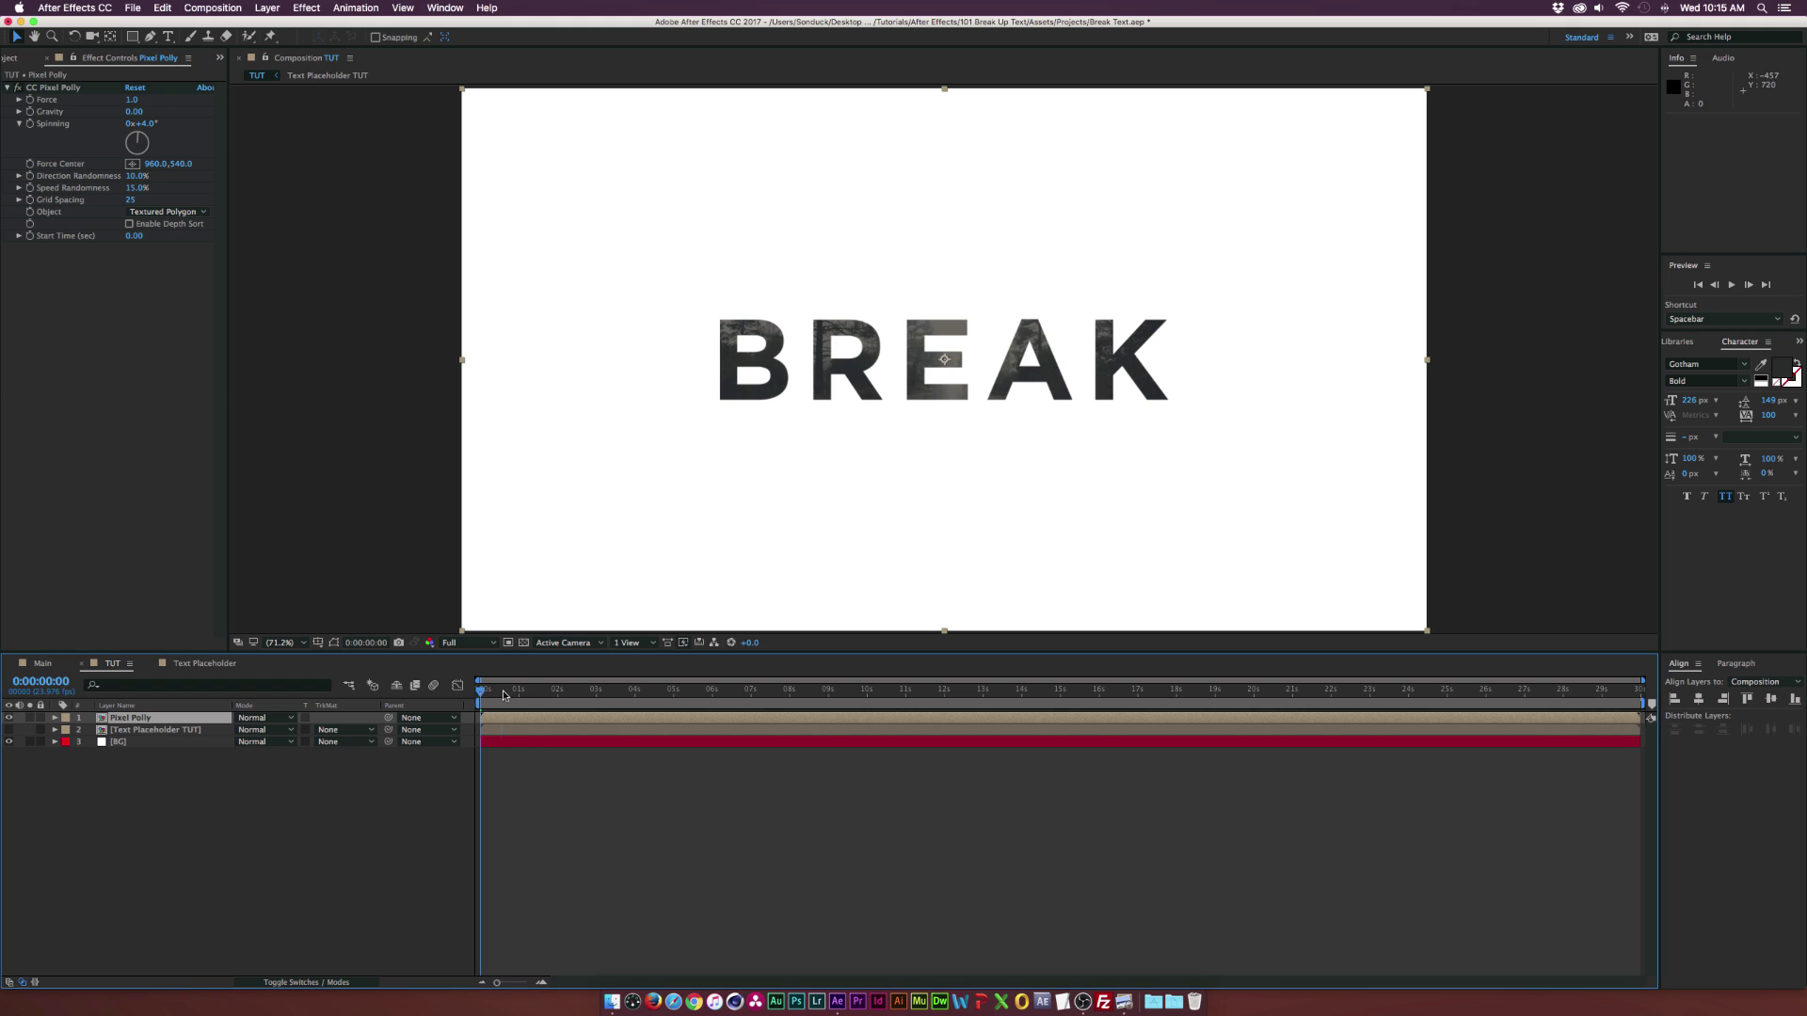
drag(487, 706, 433, 715)
Step: Set Direction Randomness to 7% and Speed Randomness to 53%, then preview the shatter
drag(503, 697, 516, 695)
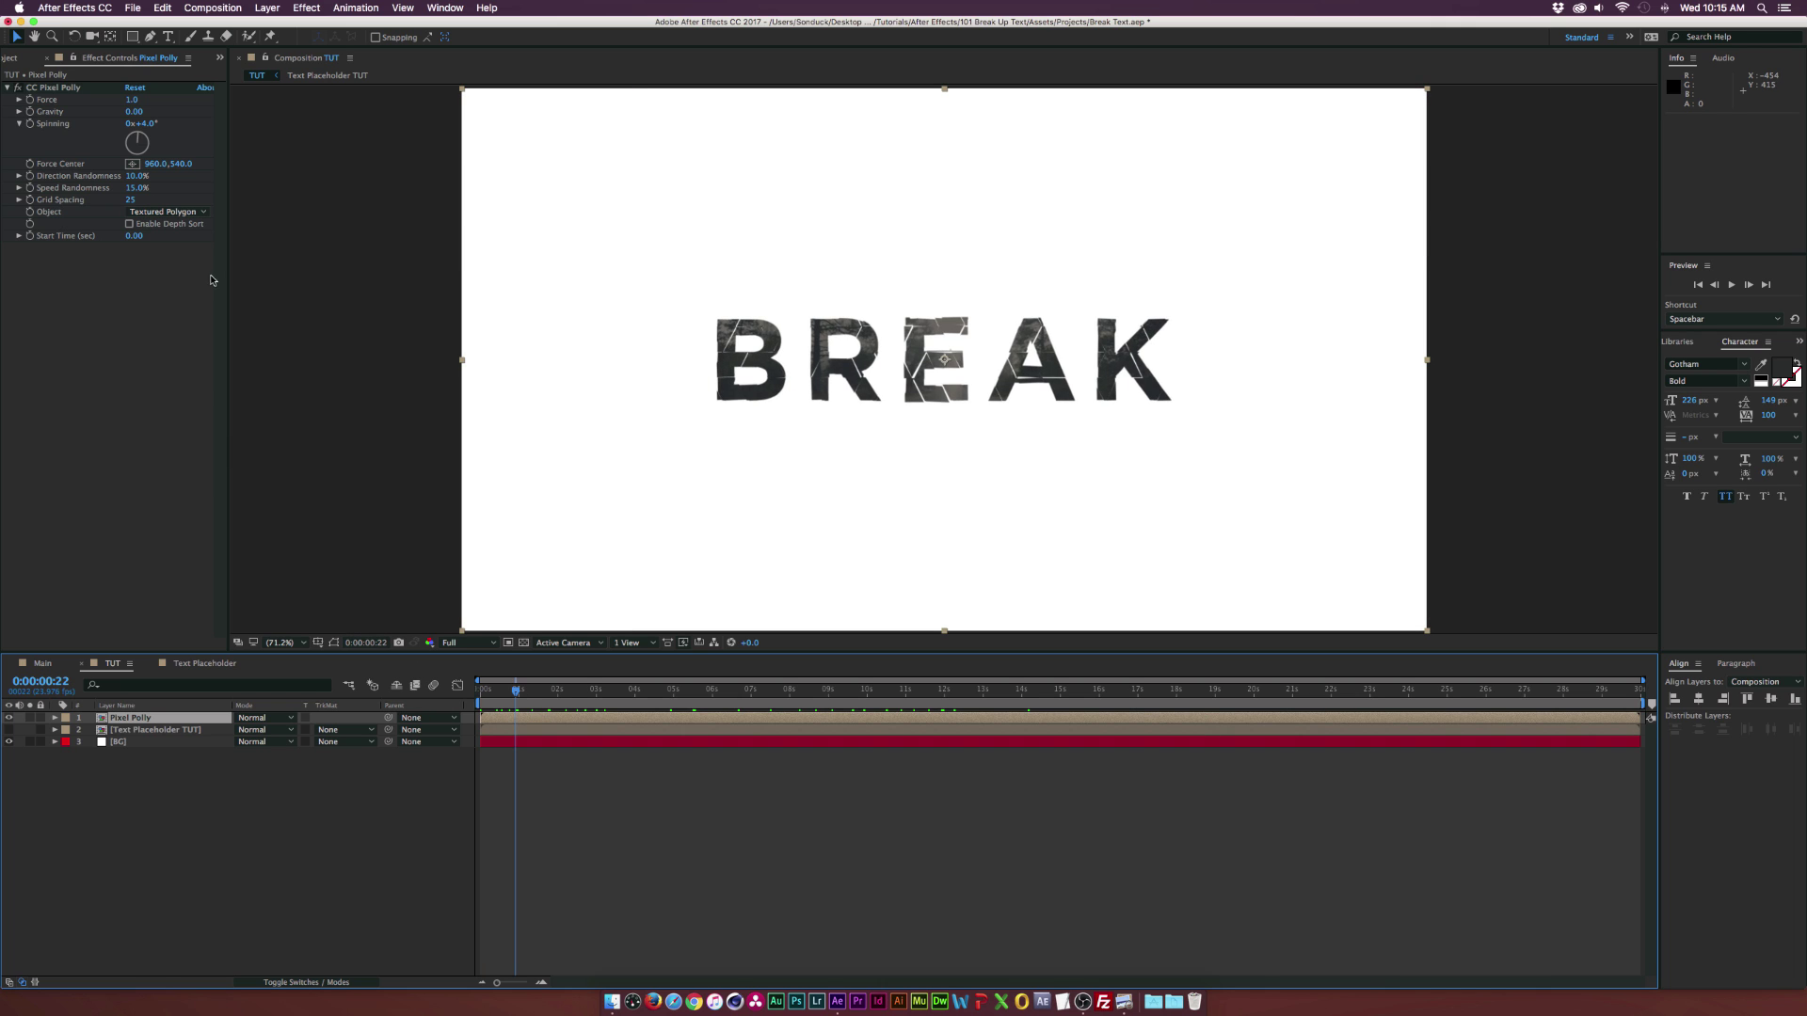
click(136, 176)
text(7)
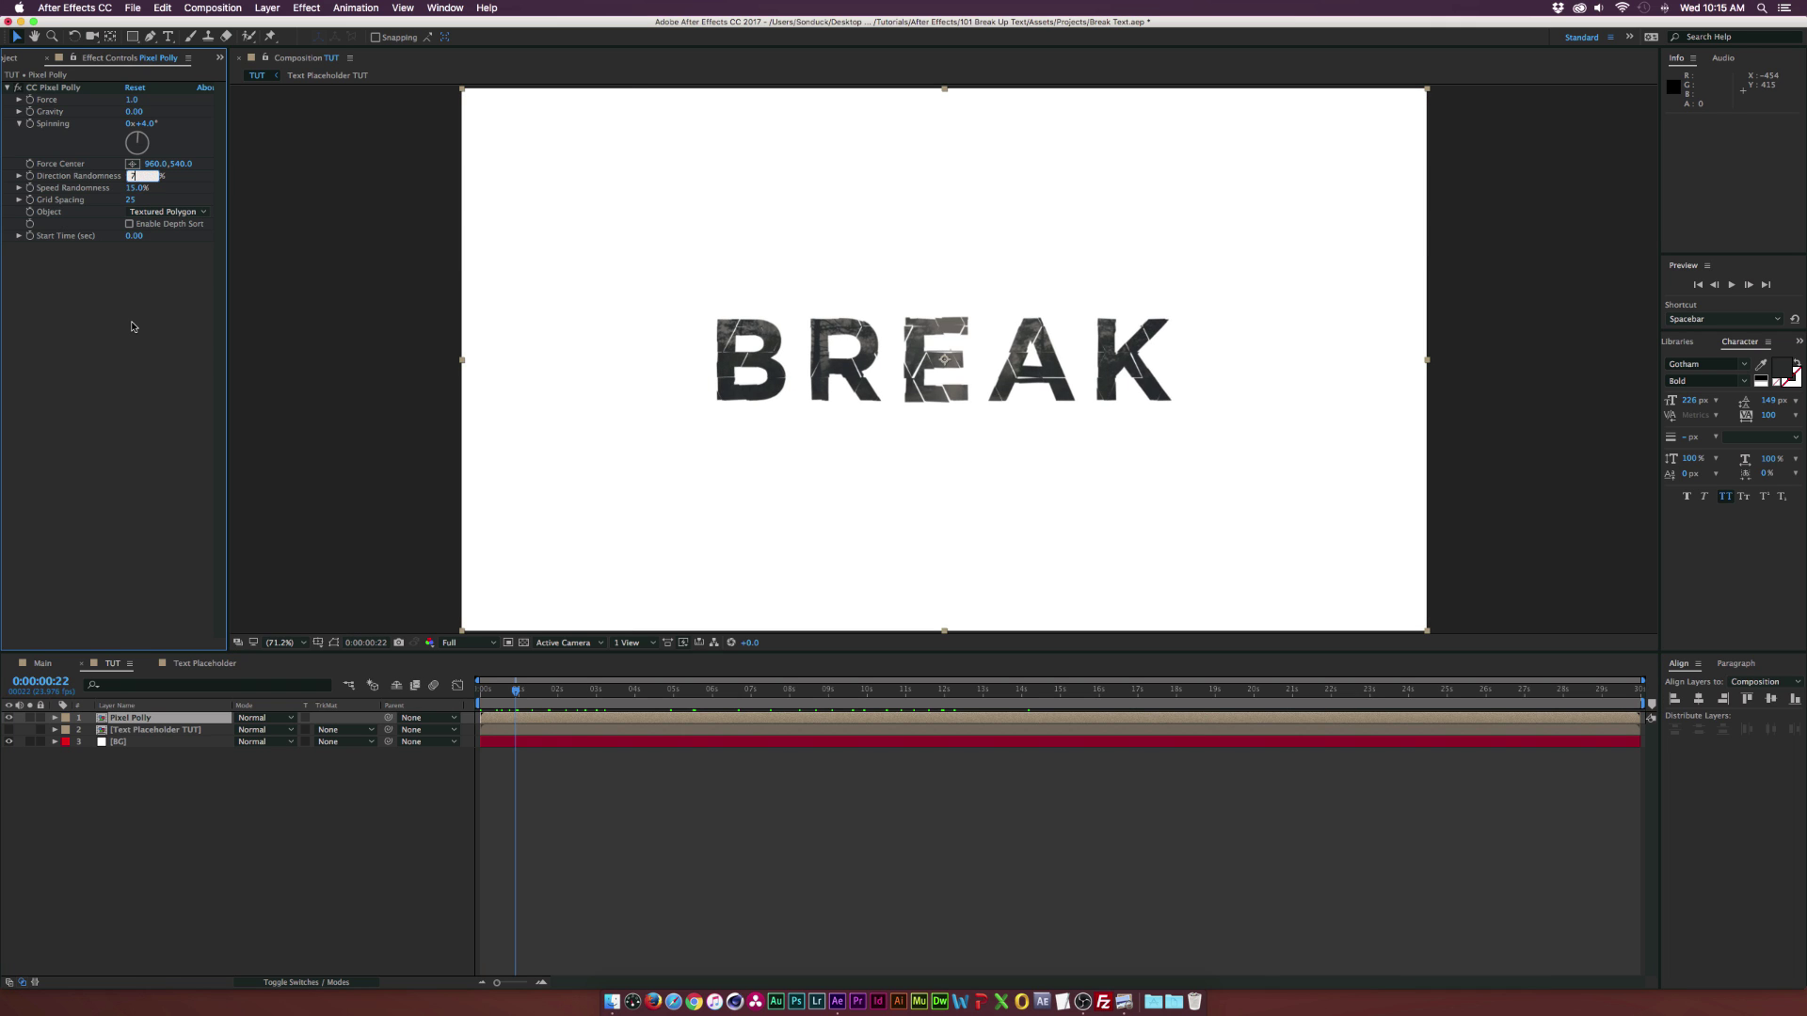
key(Return)
drag(133, 187, 163, 187)
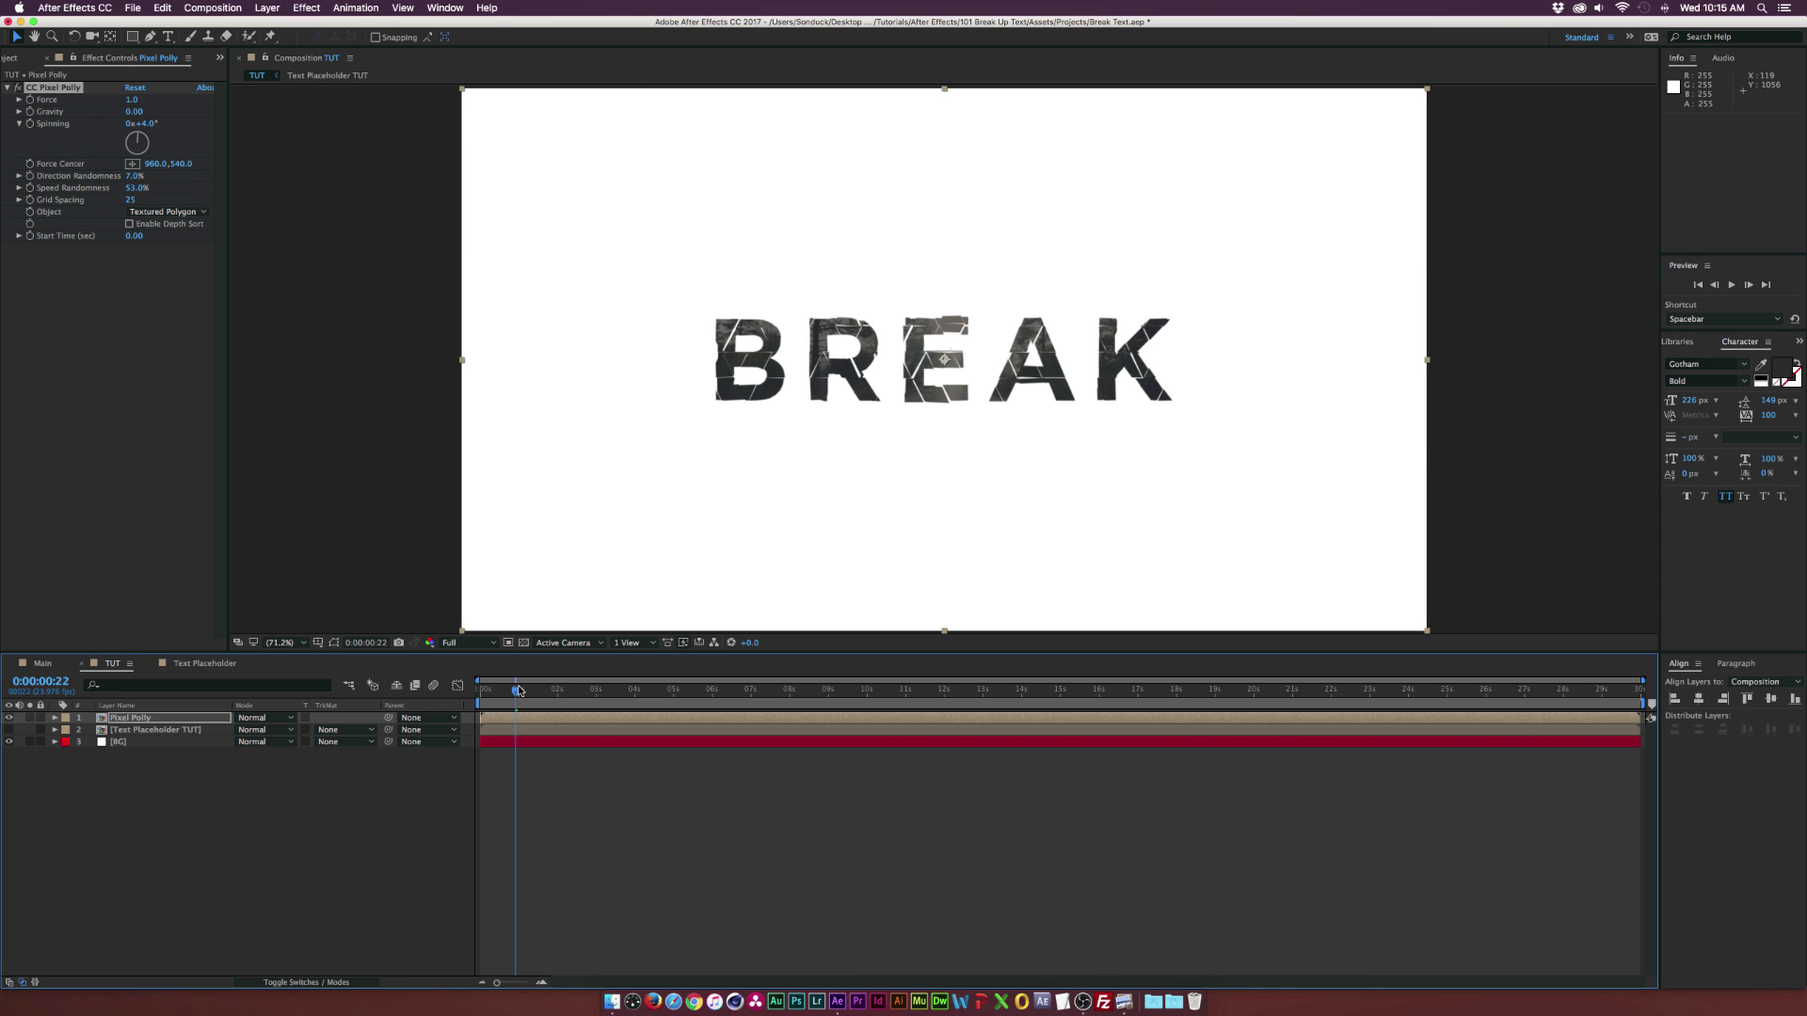
drag(516, 690, 824, 691)
key(space)
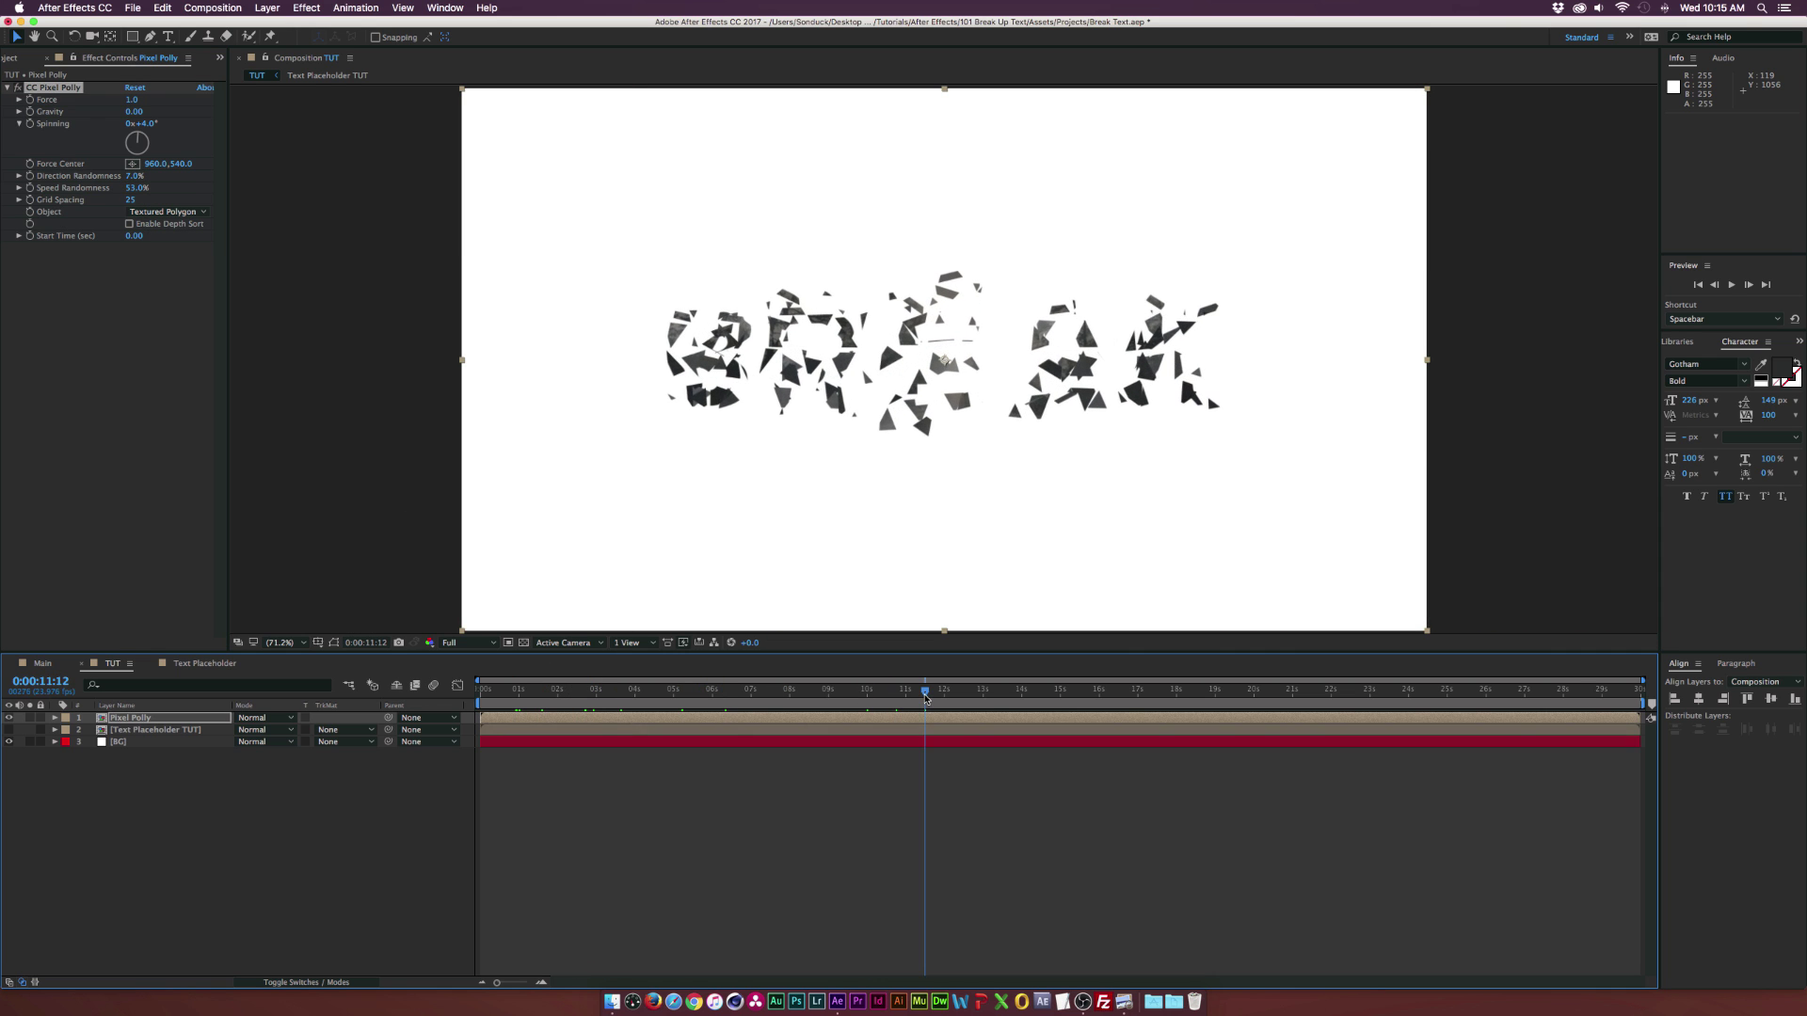
key(space)
drag(696, 692, 521, 704)
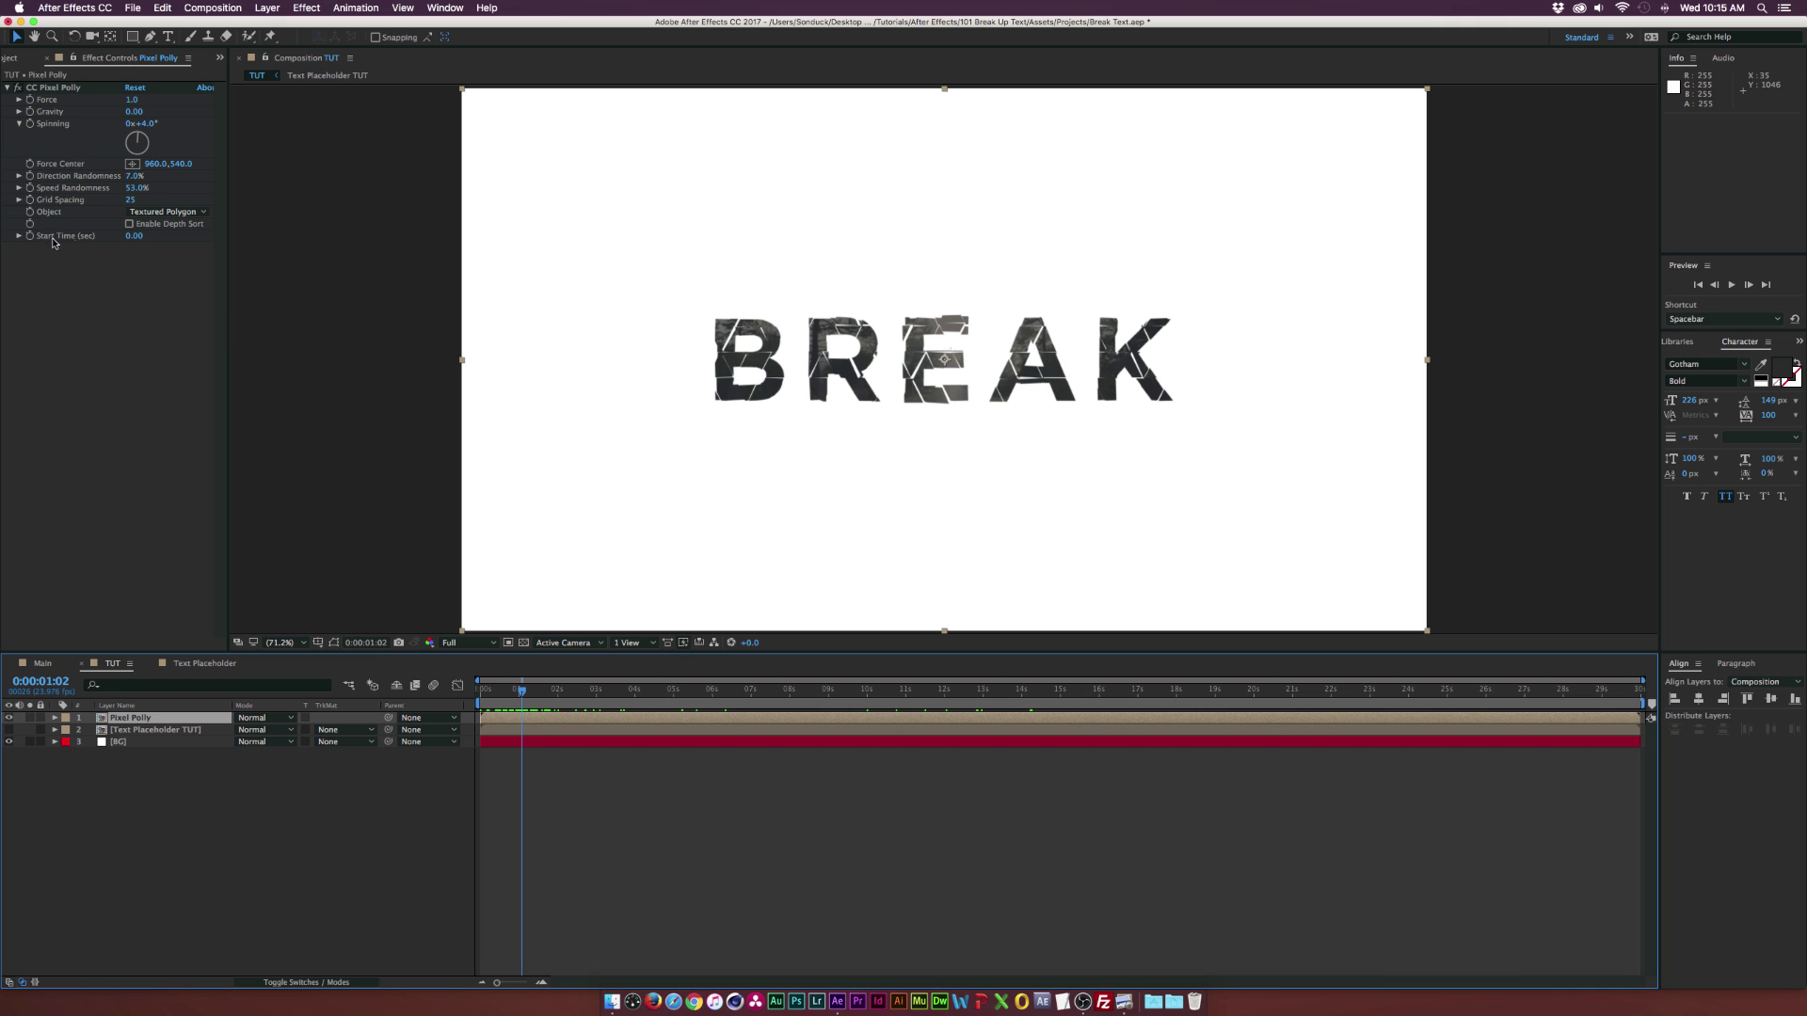
Step: Set Start Time to -1.90 and preview the first two seconds
drag(139, 236, 127, 233)
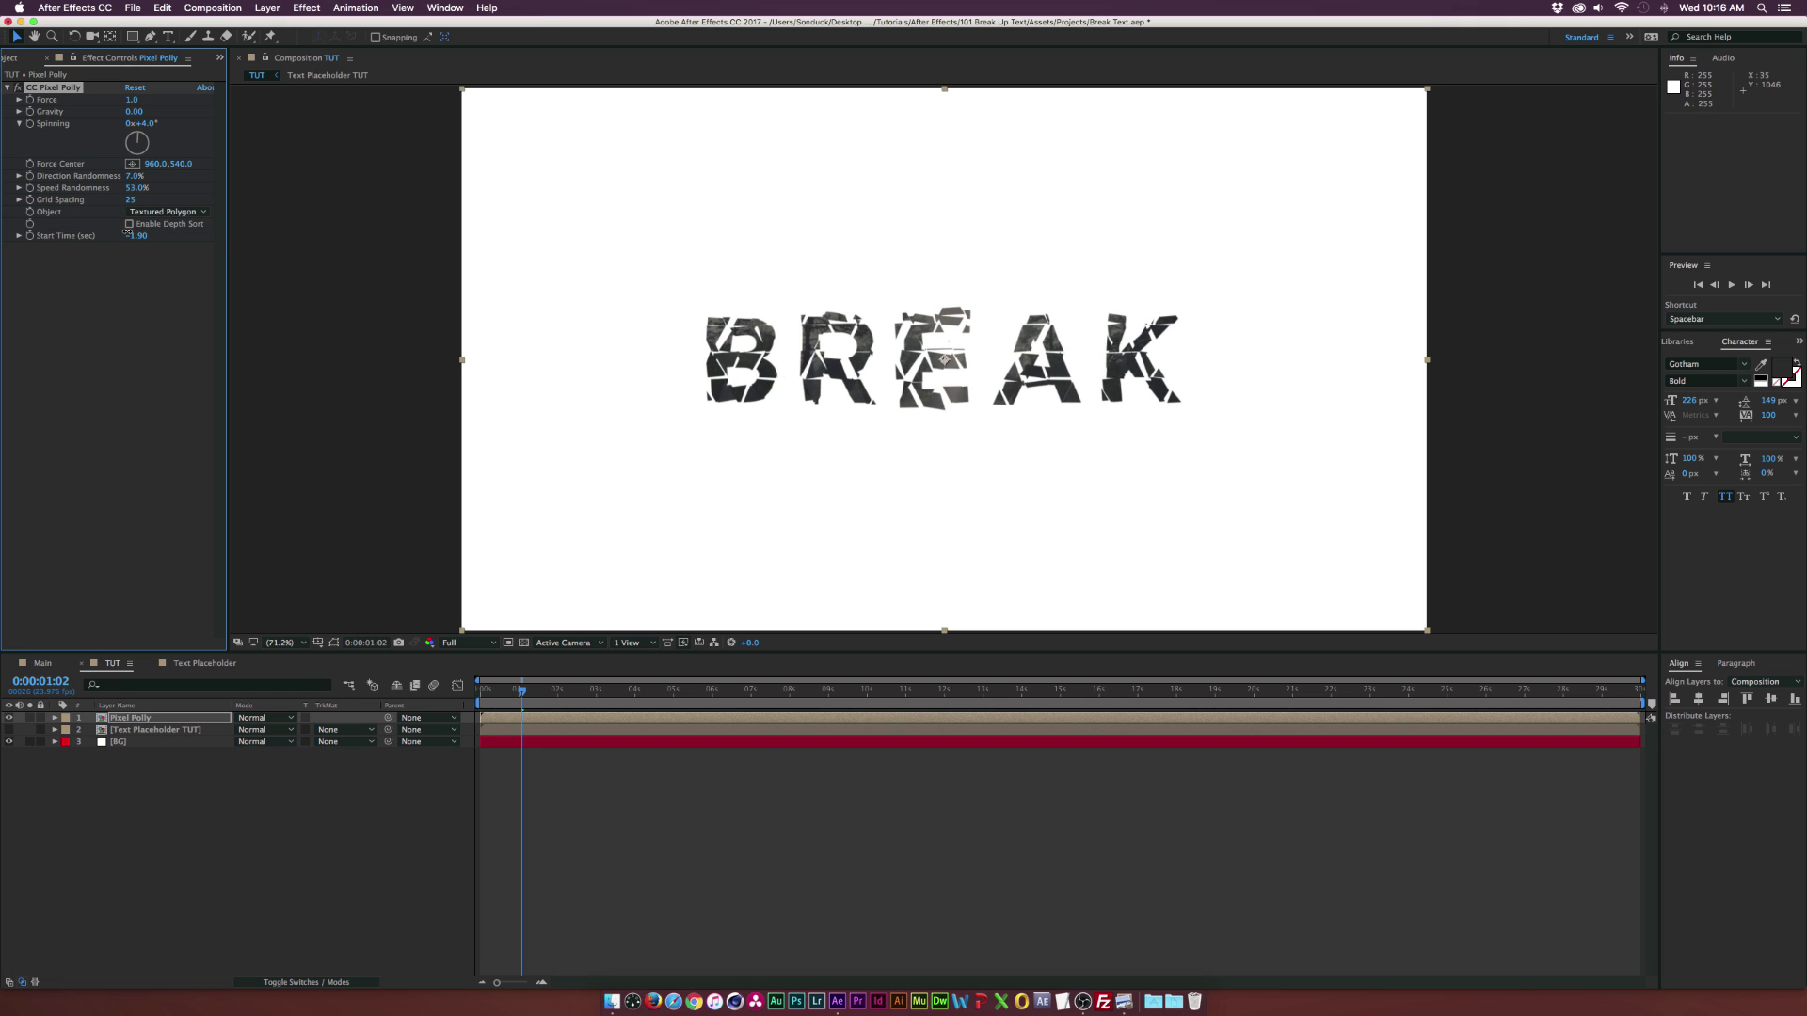
click(418, 688)
drag(502, 693, 452, 700)
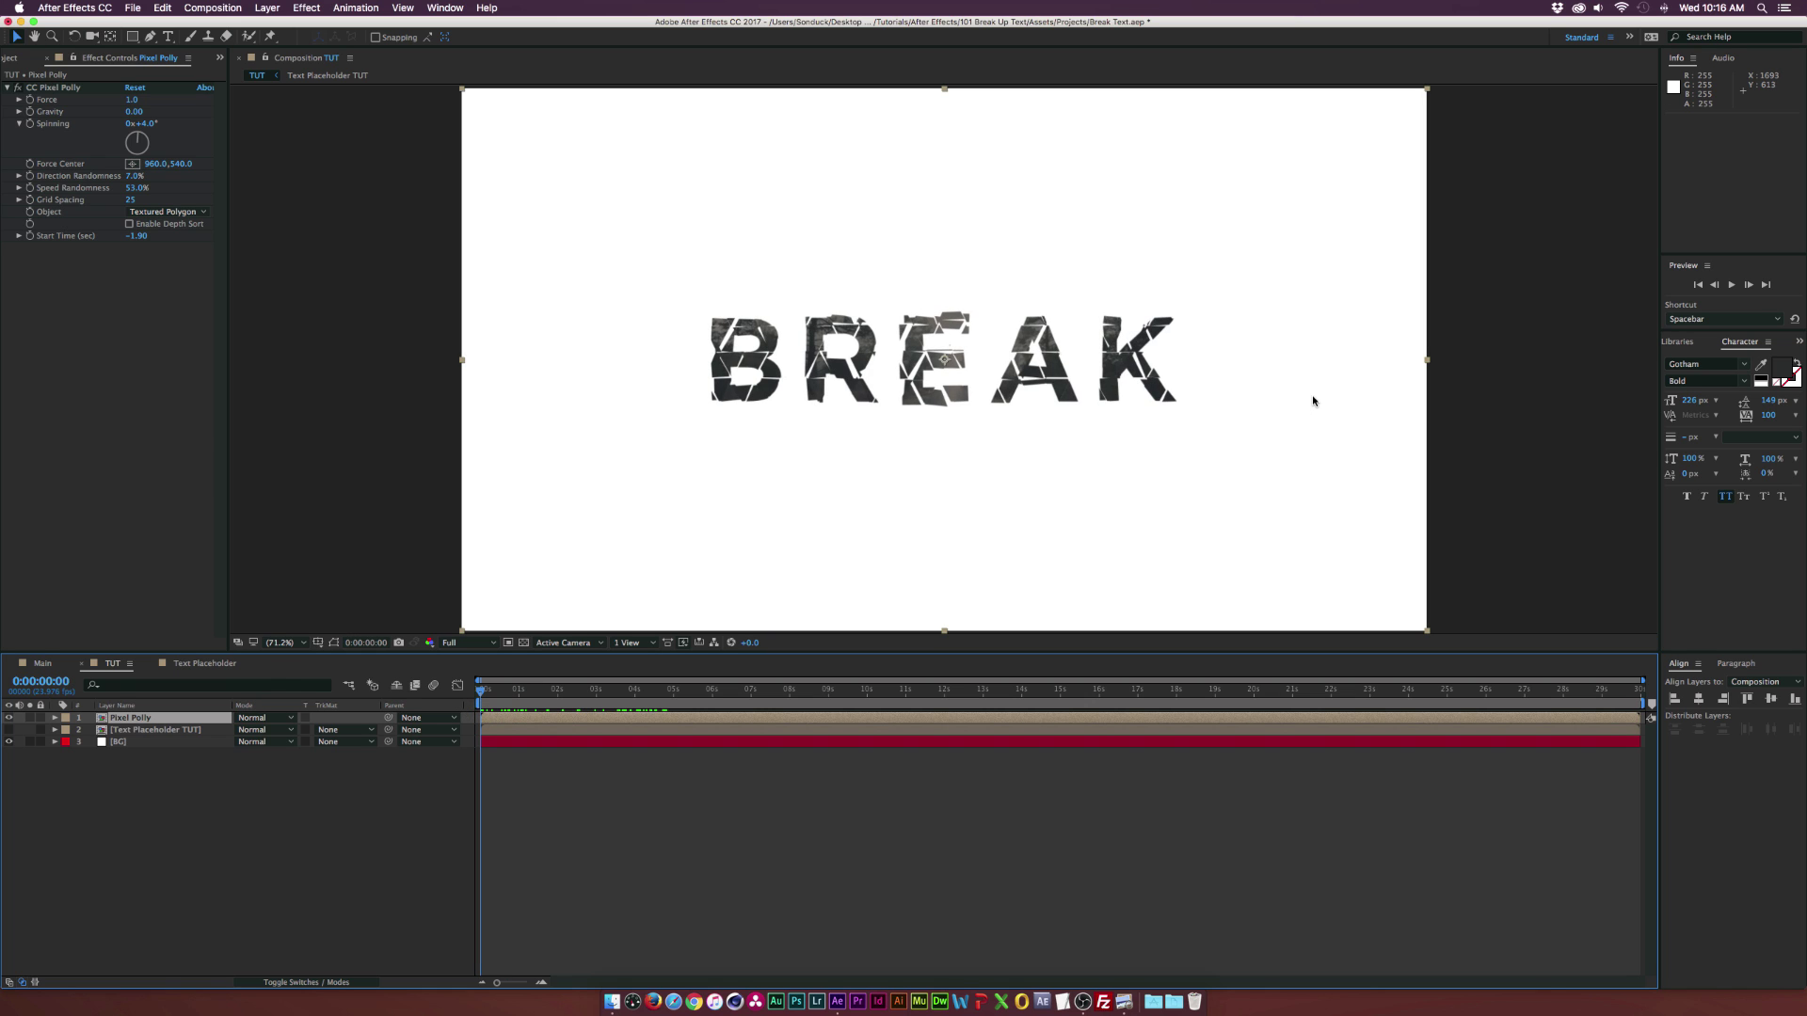
Step: Draw a pen mask around the K on the Pixel Polly layer
click(132, 719)
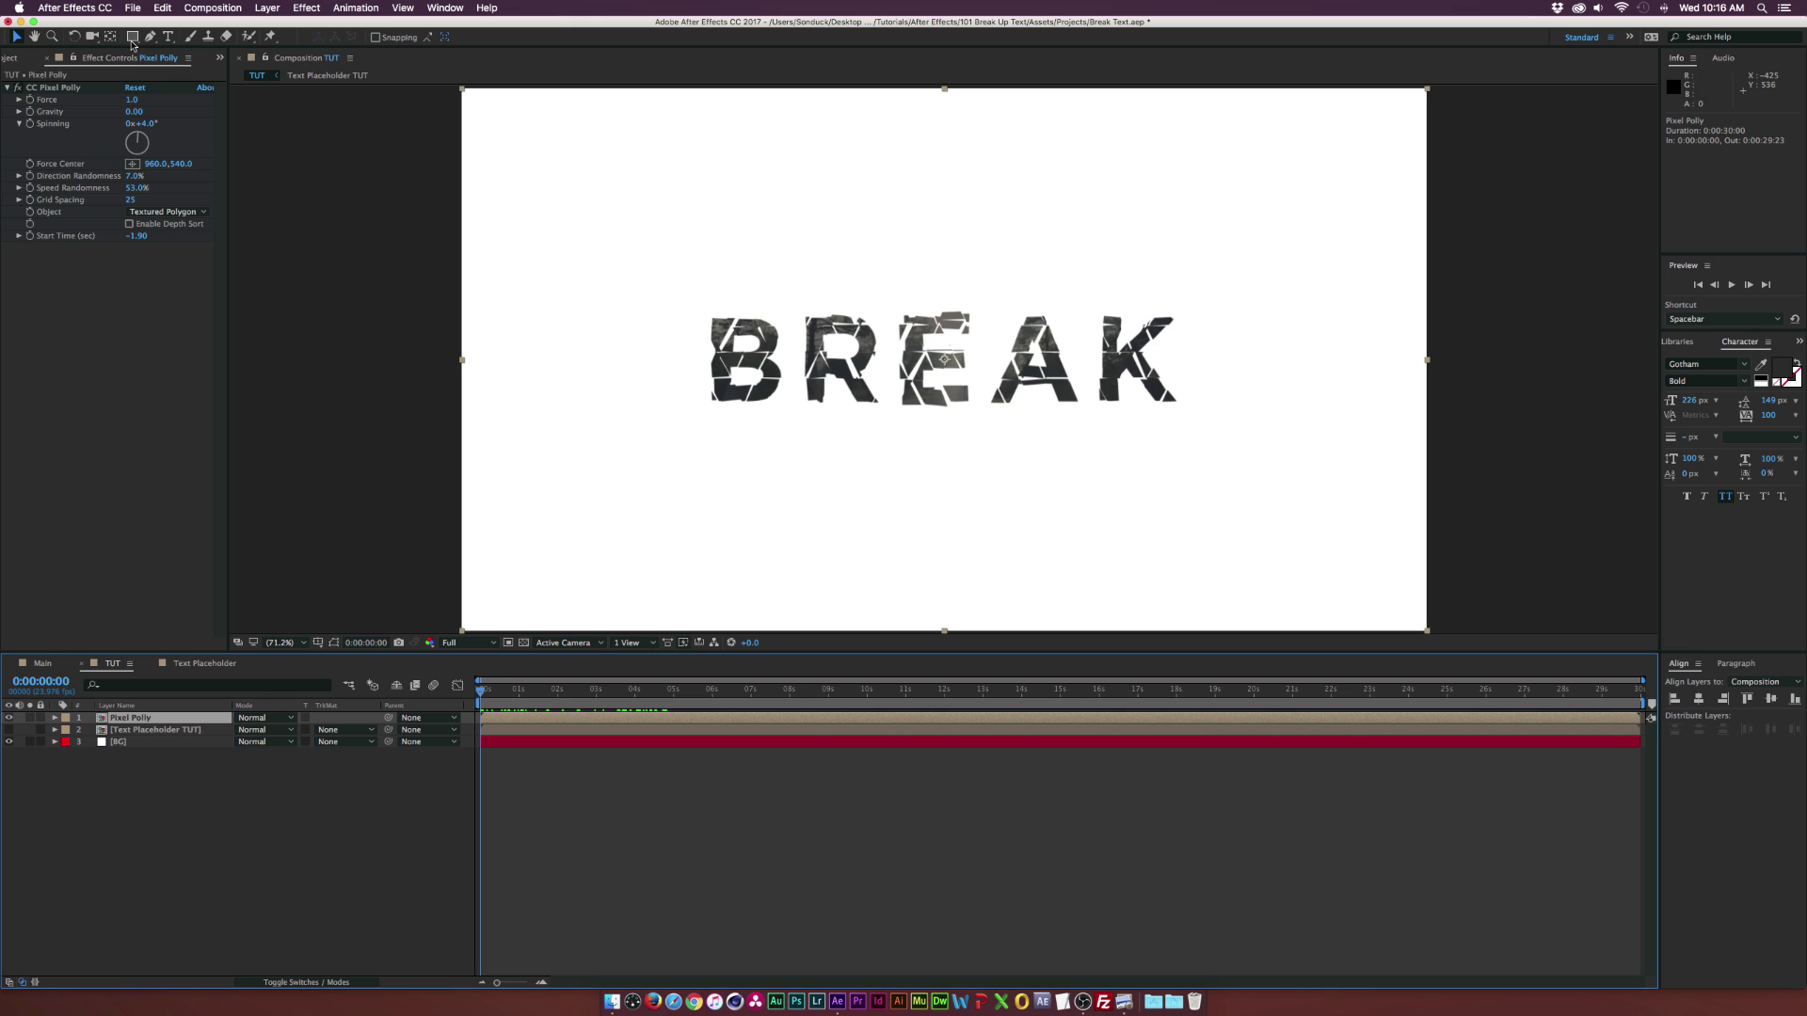
key(g)
click(1182, 273)
key(super+z)
click(1205, 286)
click(1158, 292)
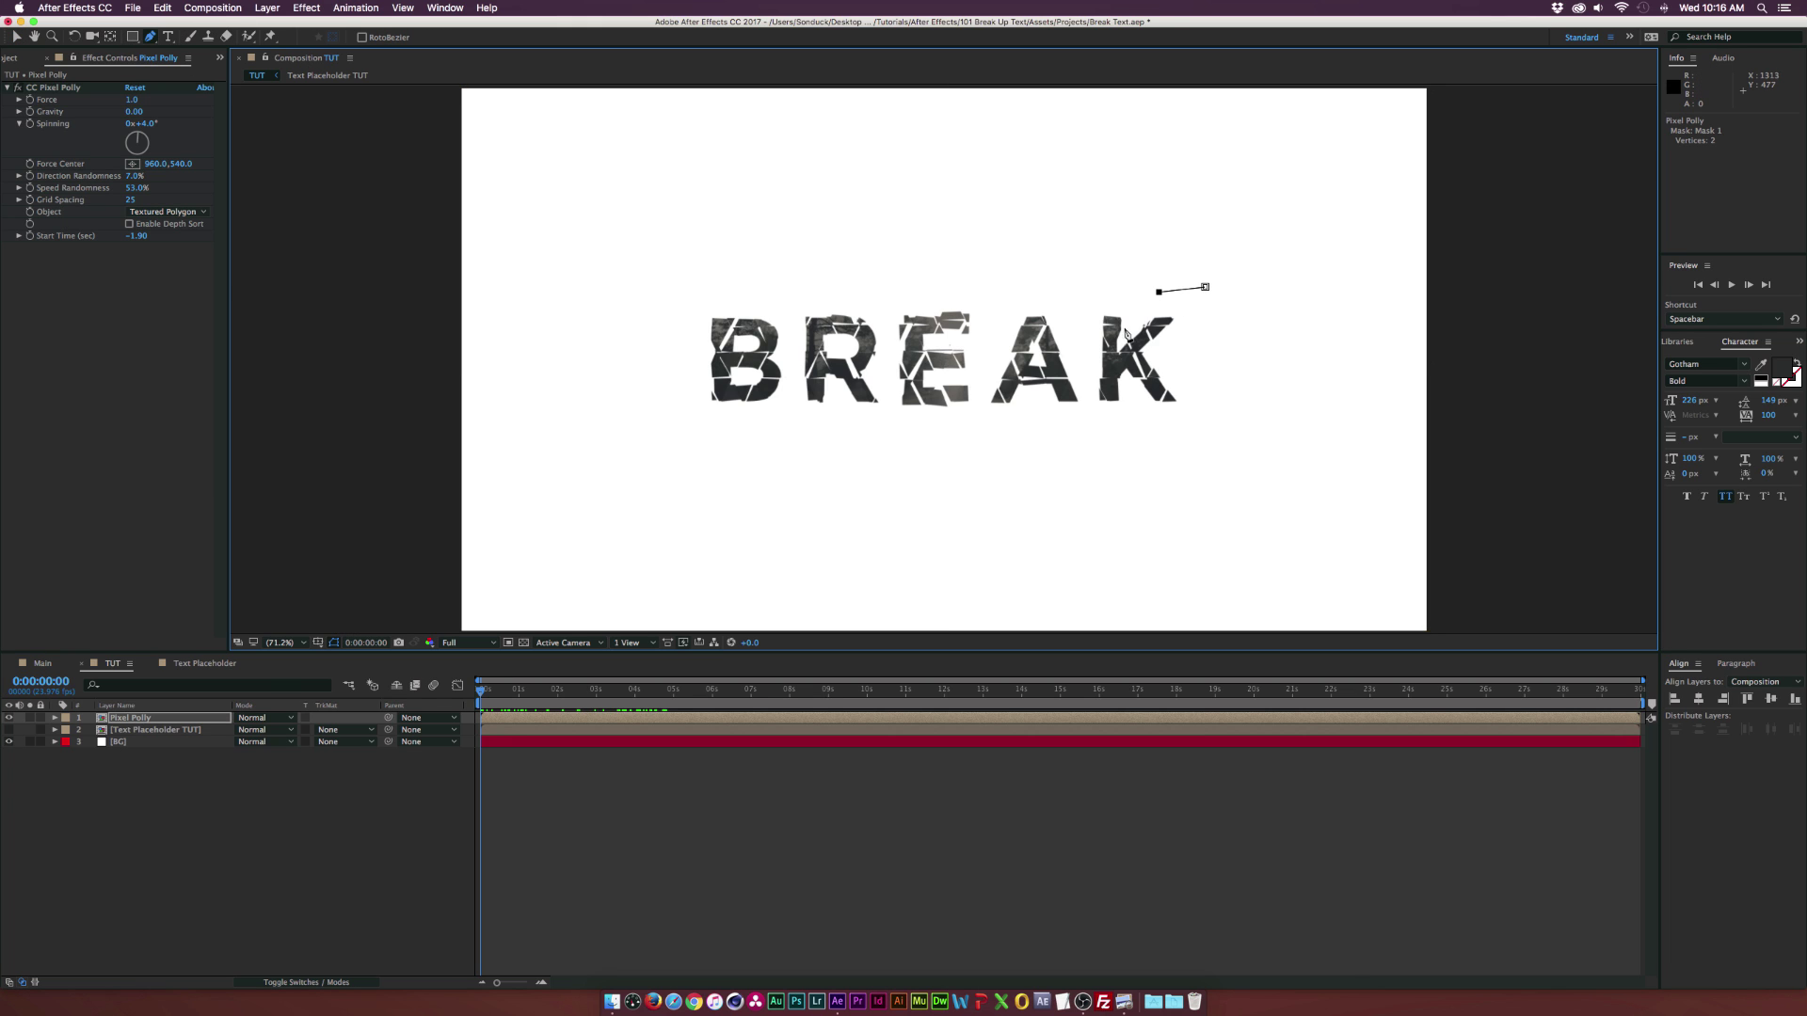
click(1135, 319)
click(1165, 343)
click(1167, 369)
click(1134, 381)
click(1152, 441)
click(1212, 381)
click(1205, 286)
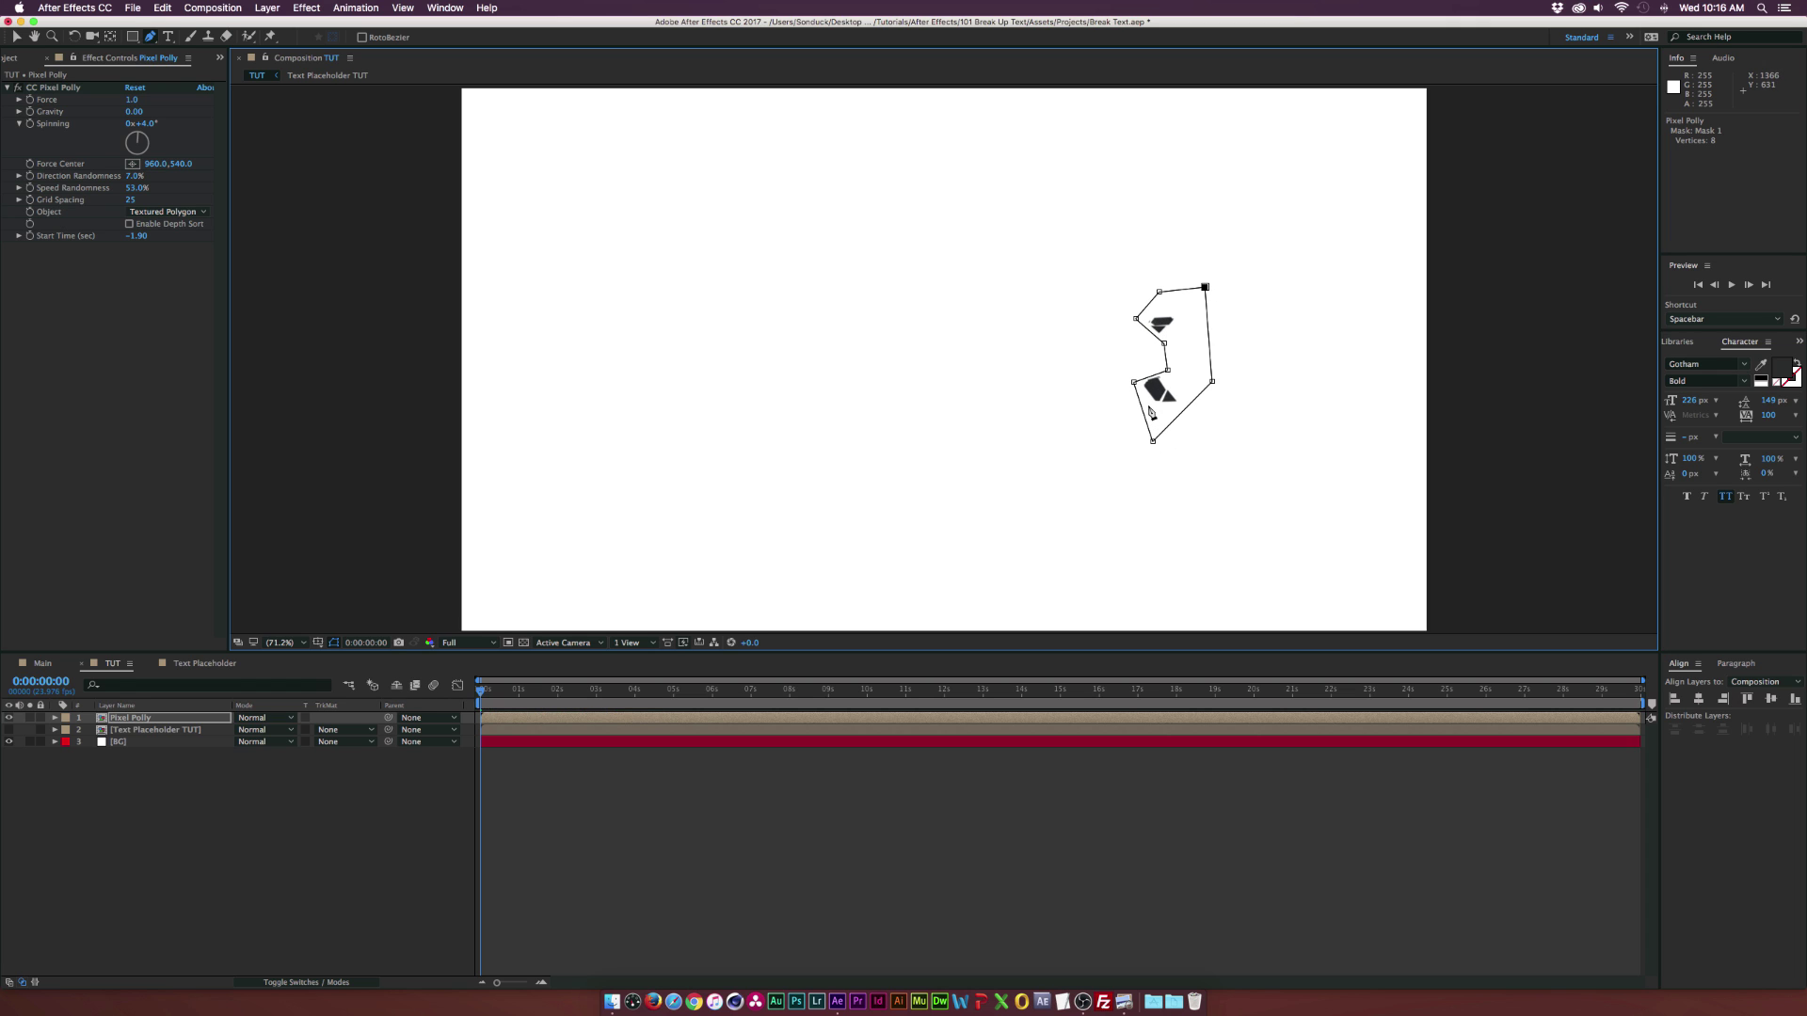
Step: Copy the K mask onto Text Placeholder TUT as a Subtract mask and preview
click(137, 718)
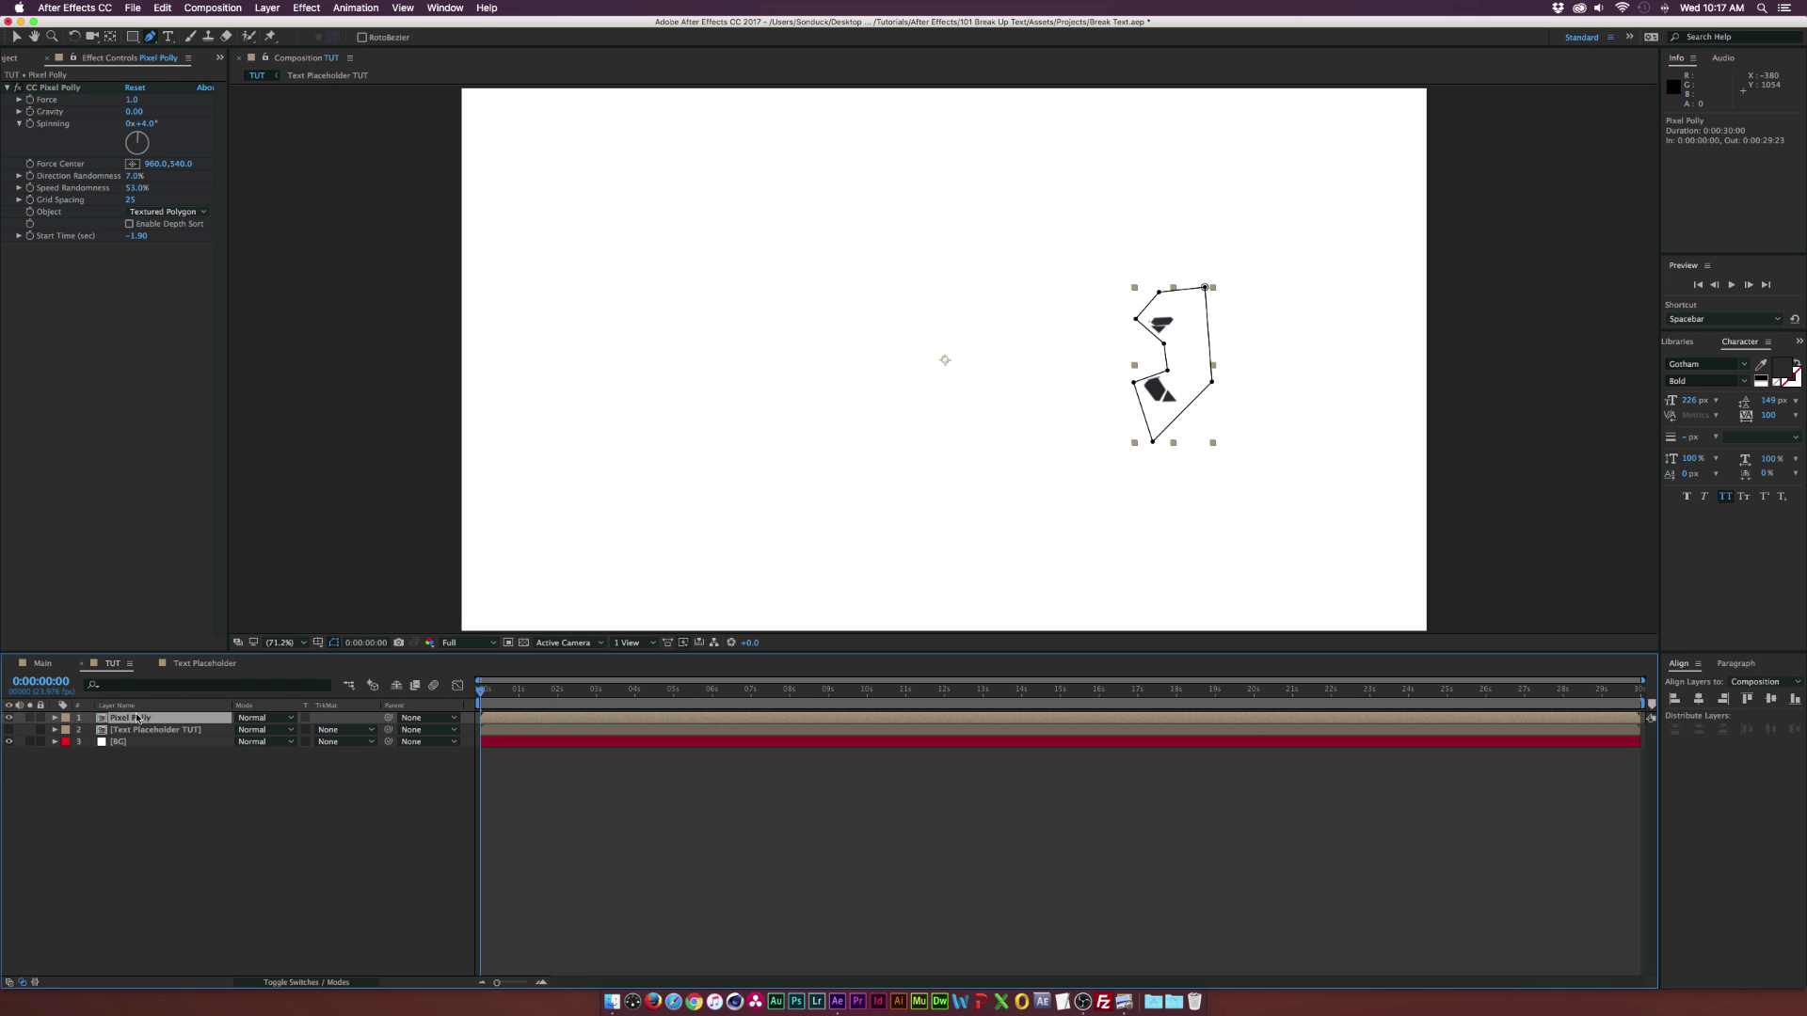
key(m)
click(114, 730)
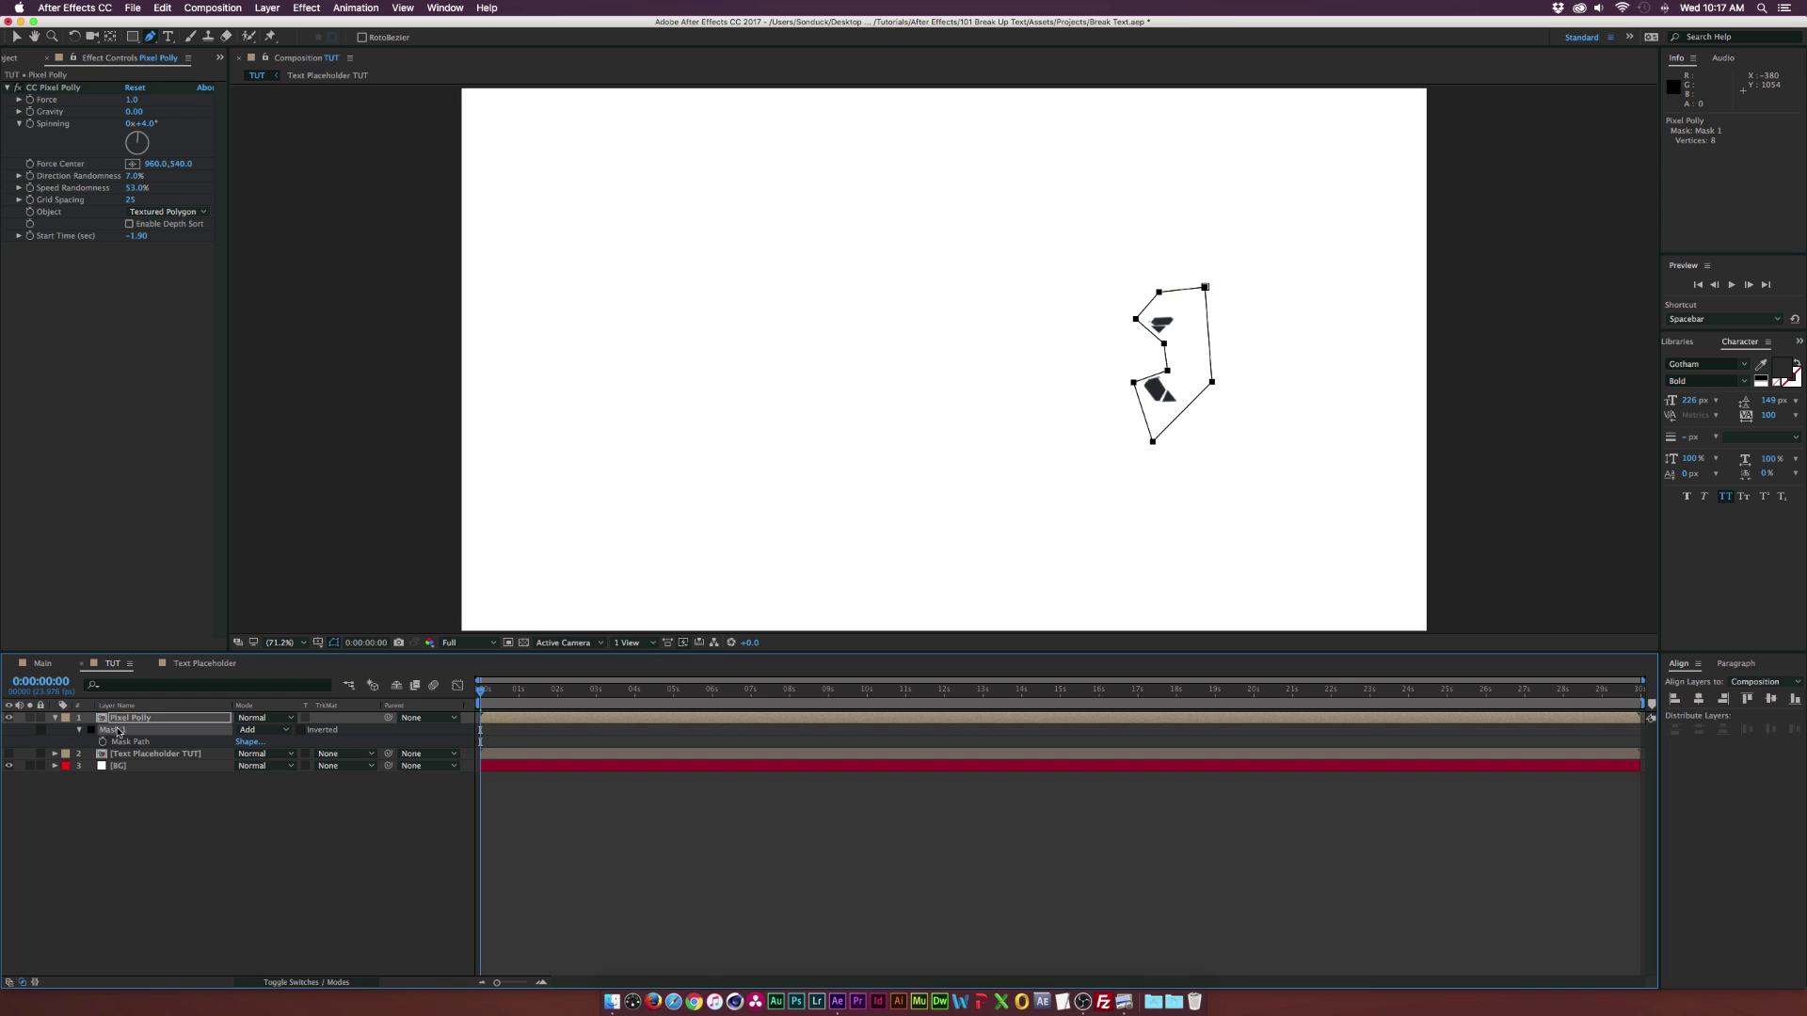
click(141, 754)
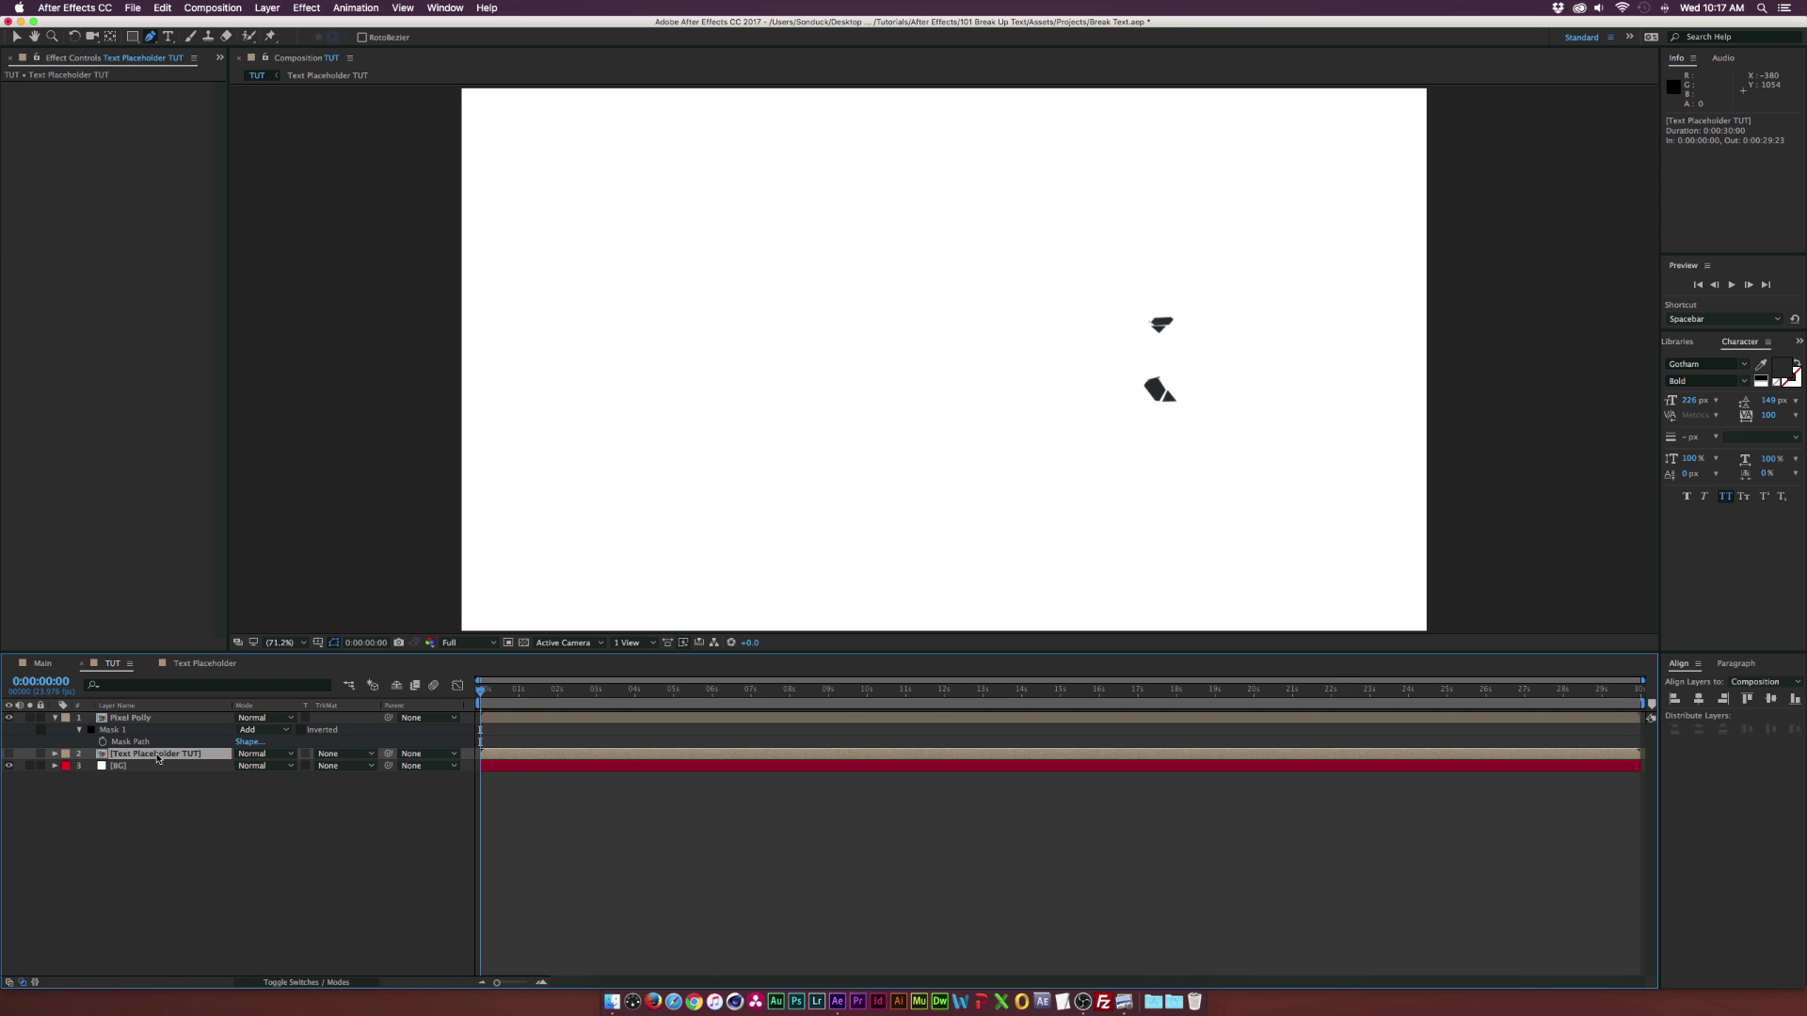
click(22, 749)
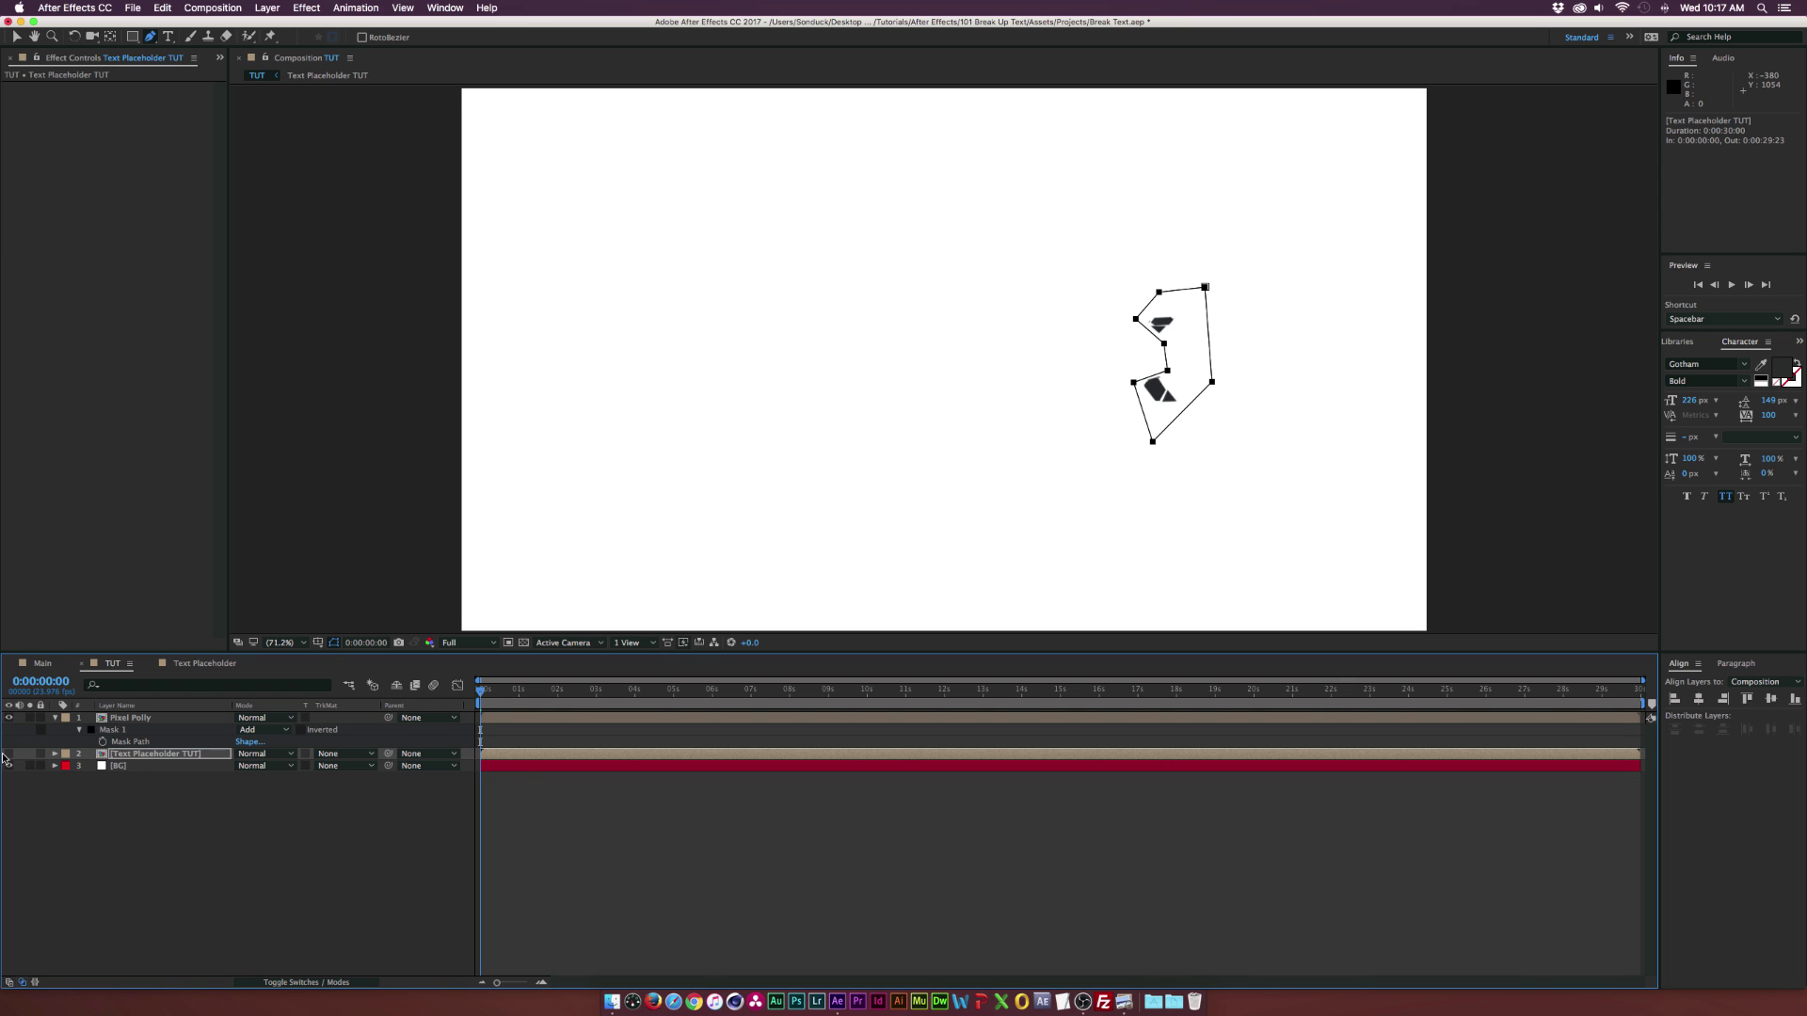
click(5, 756)
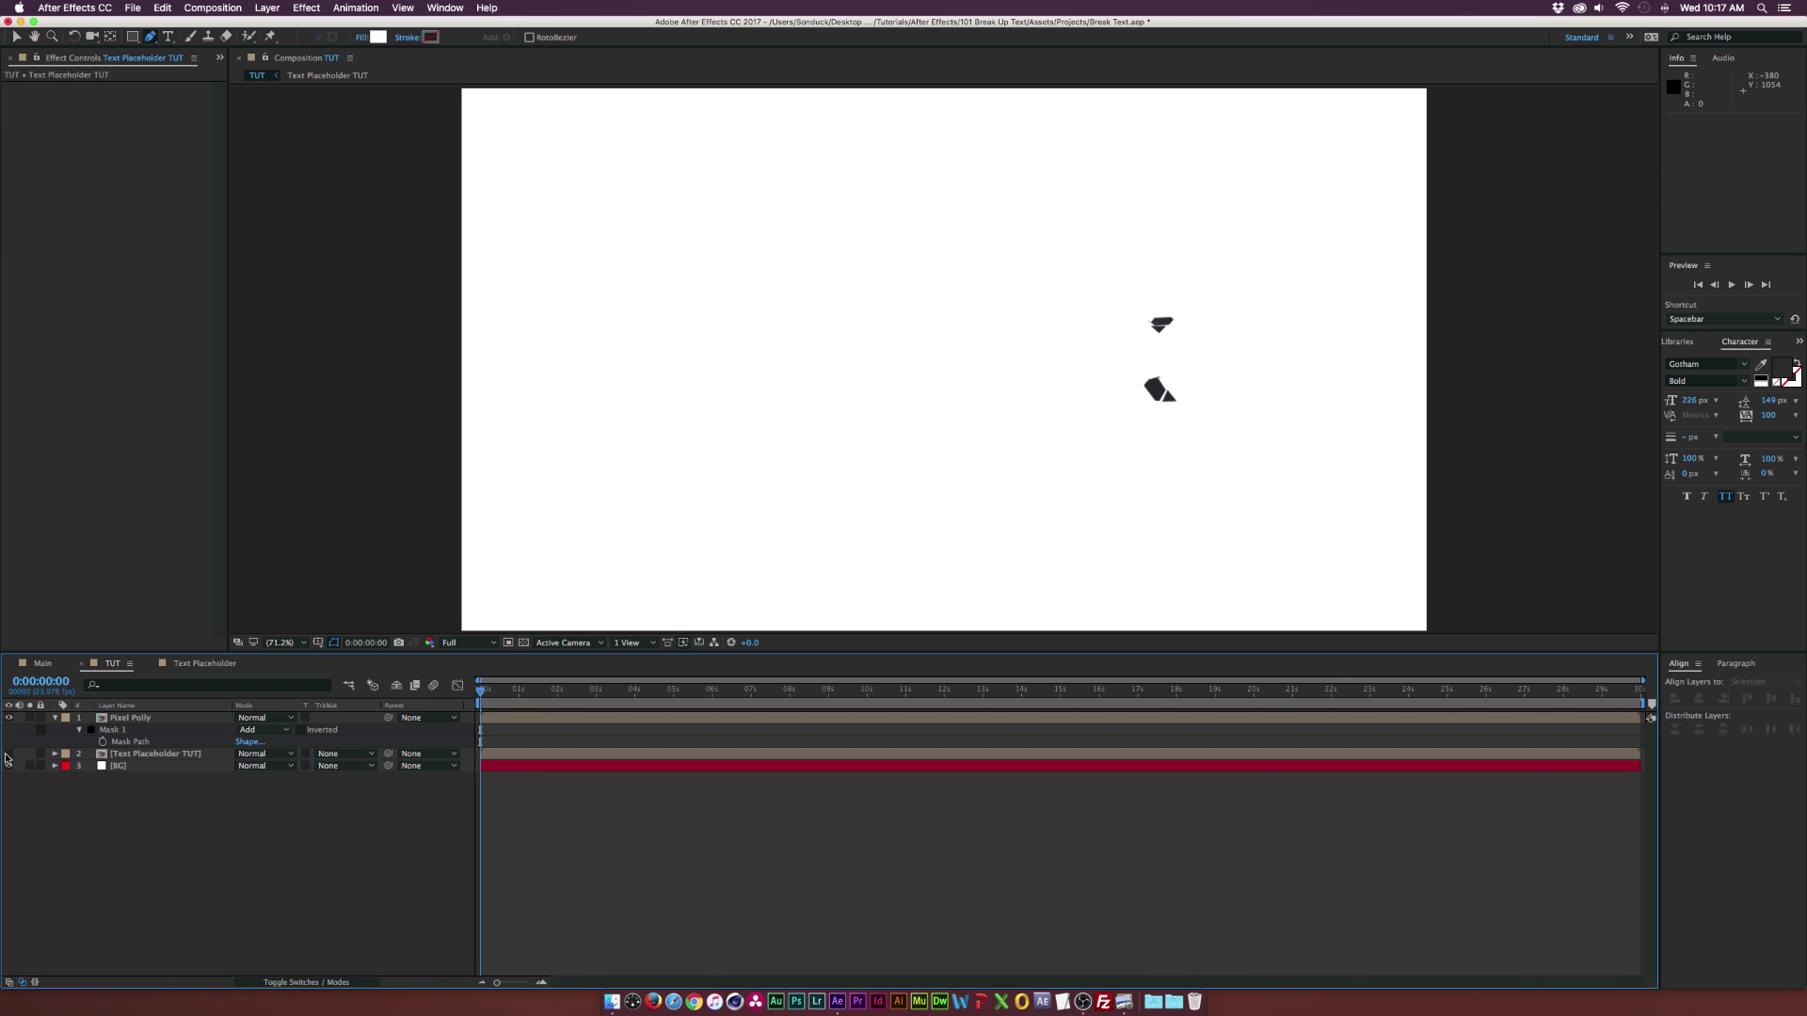
click(105, 756)
key(super+v)
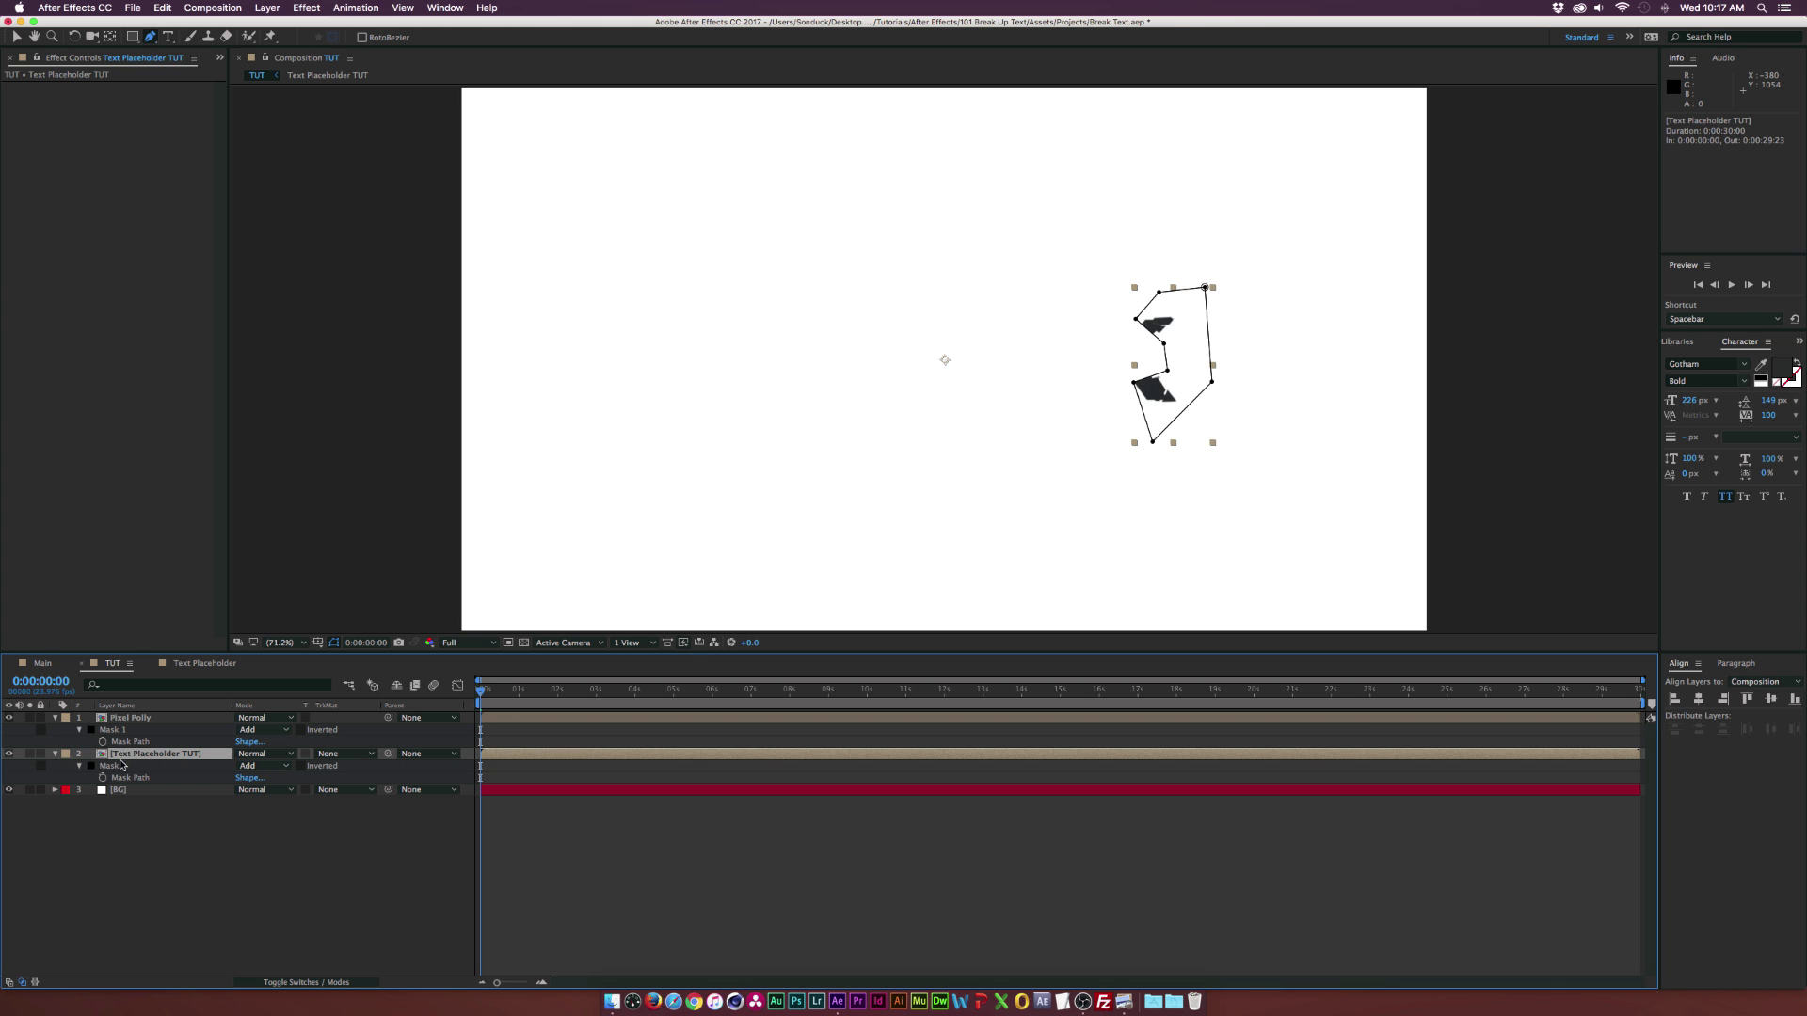
click(264, 765)
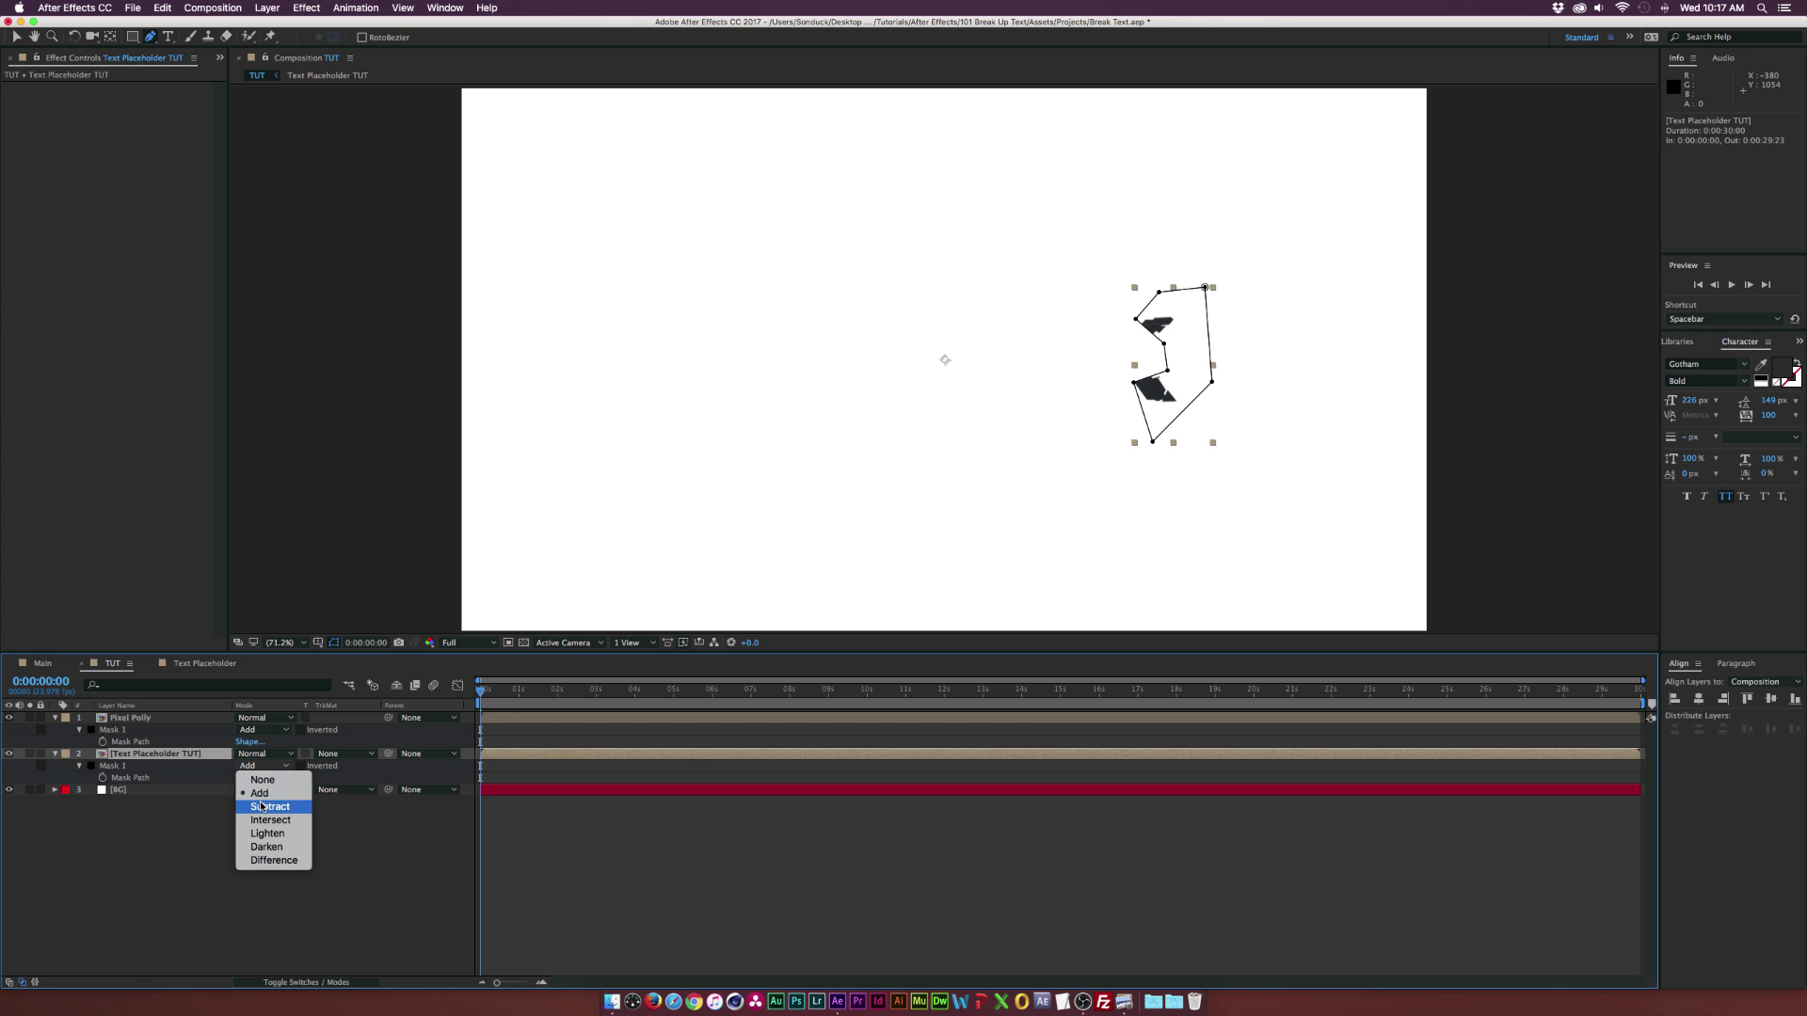
click(254, 803)
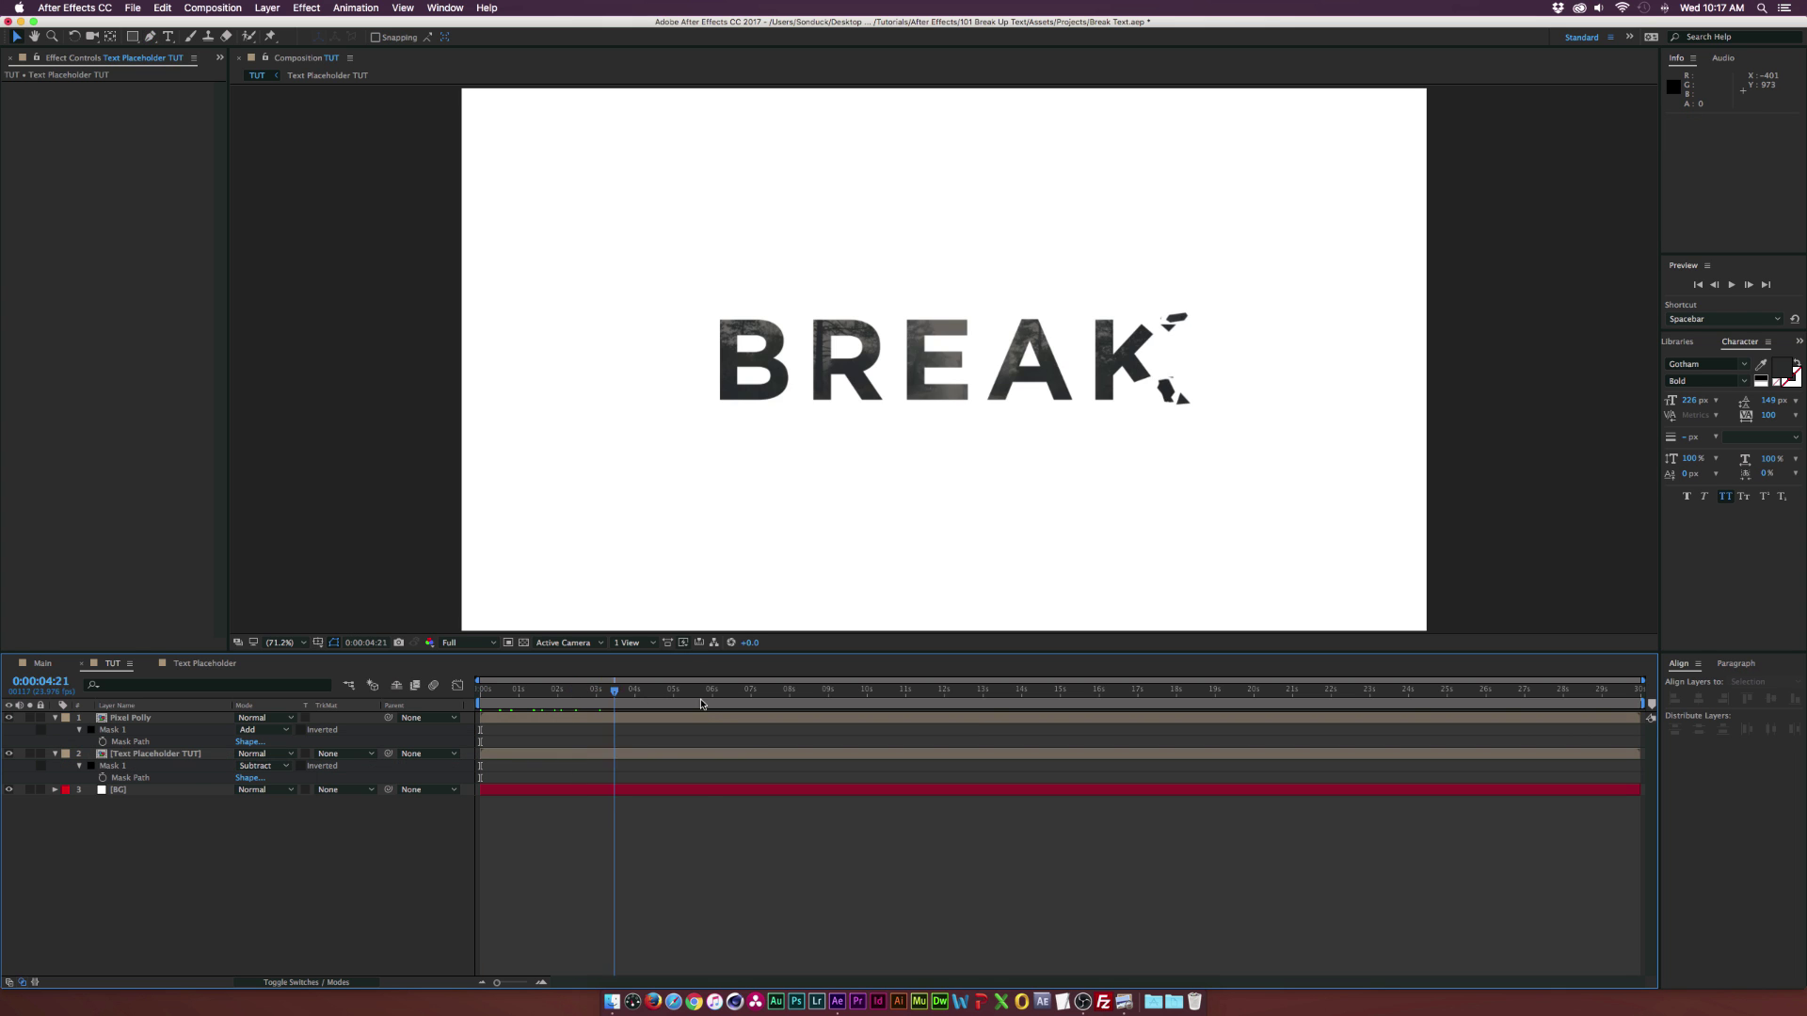
drag(700, 703, 513, 706)
Step: Draw a second Pixel Polly mask around the B's lower-left corner
click(130, 718)
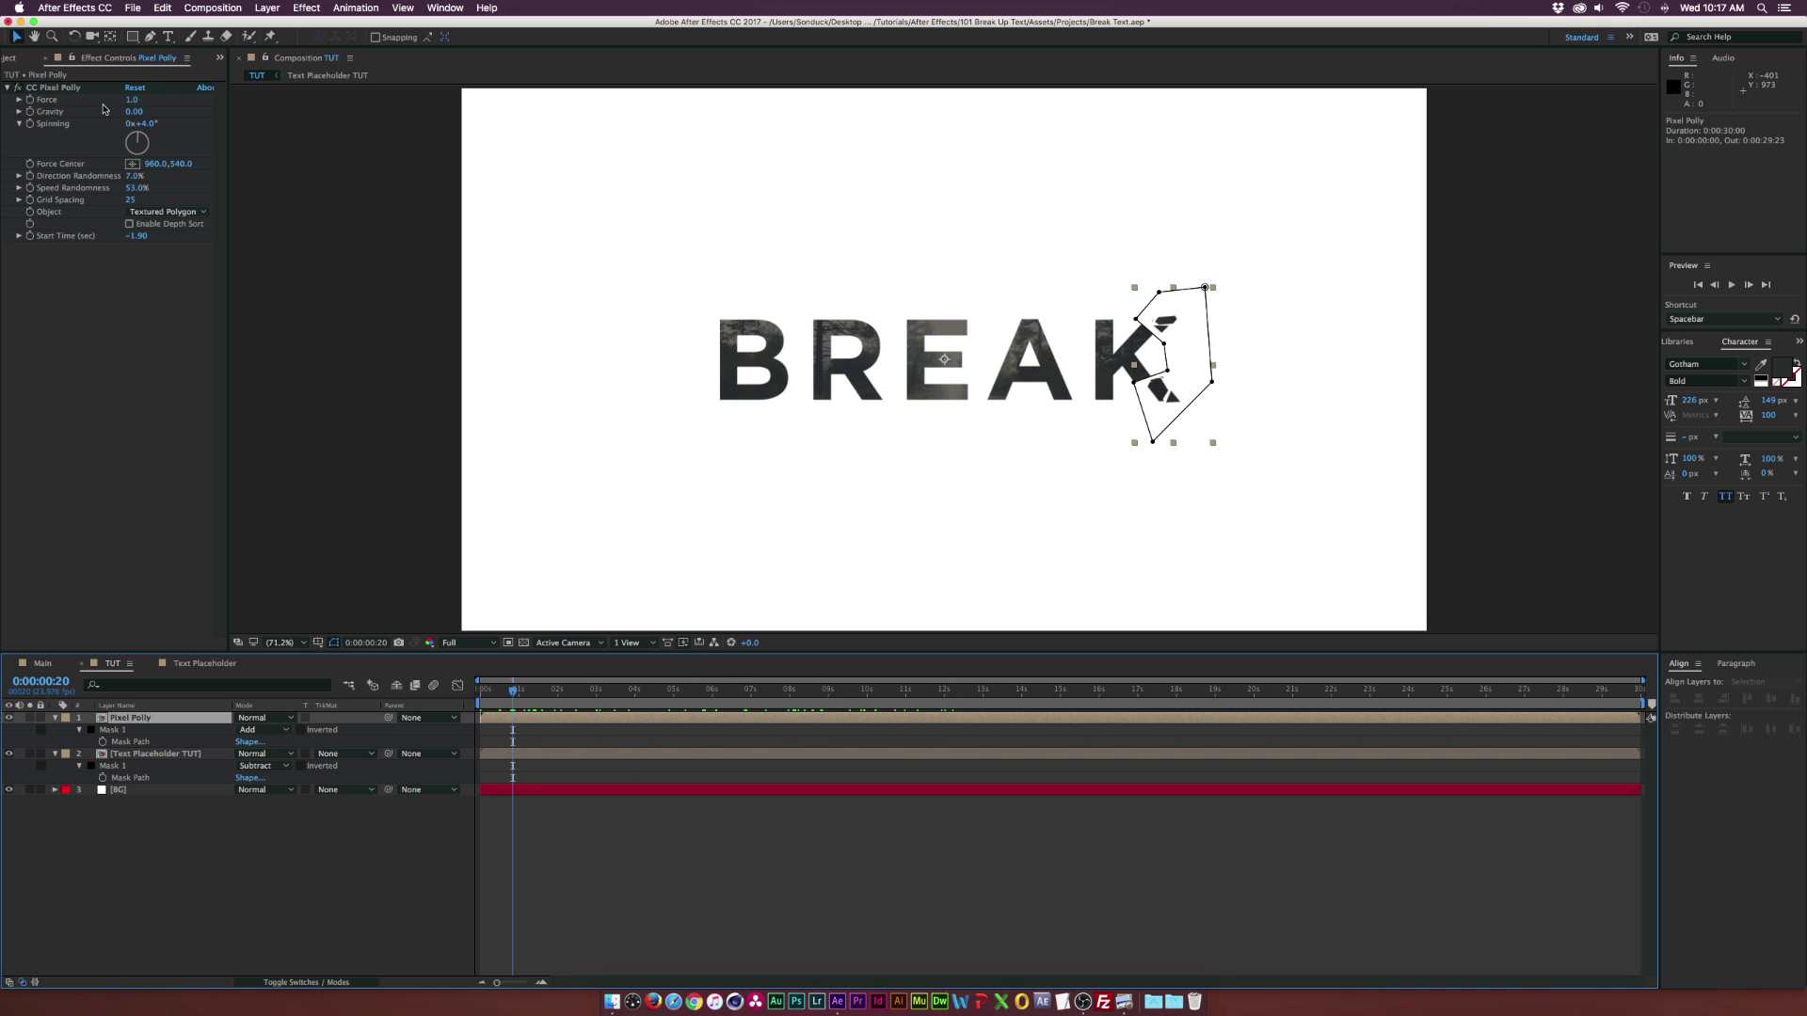
click(149, 38)
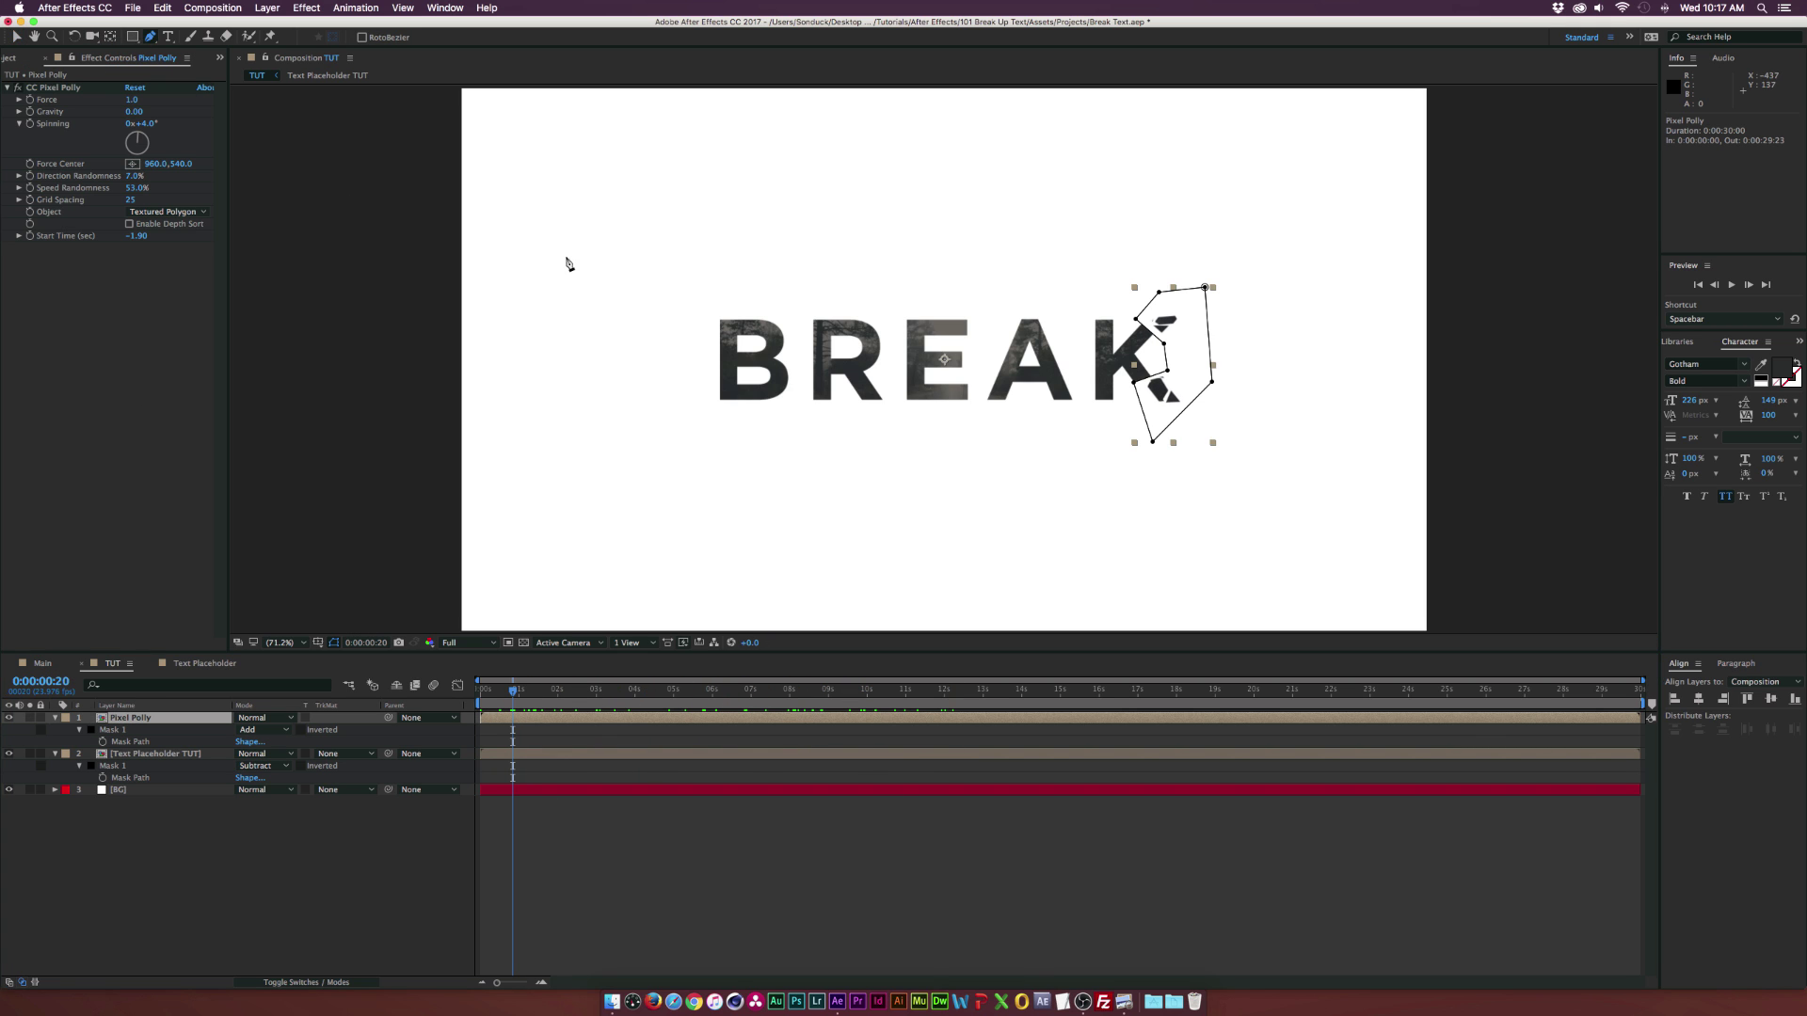
click(718, 418)
drag(762, 373, 766, 400)
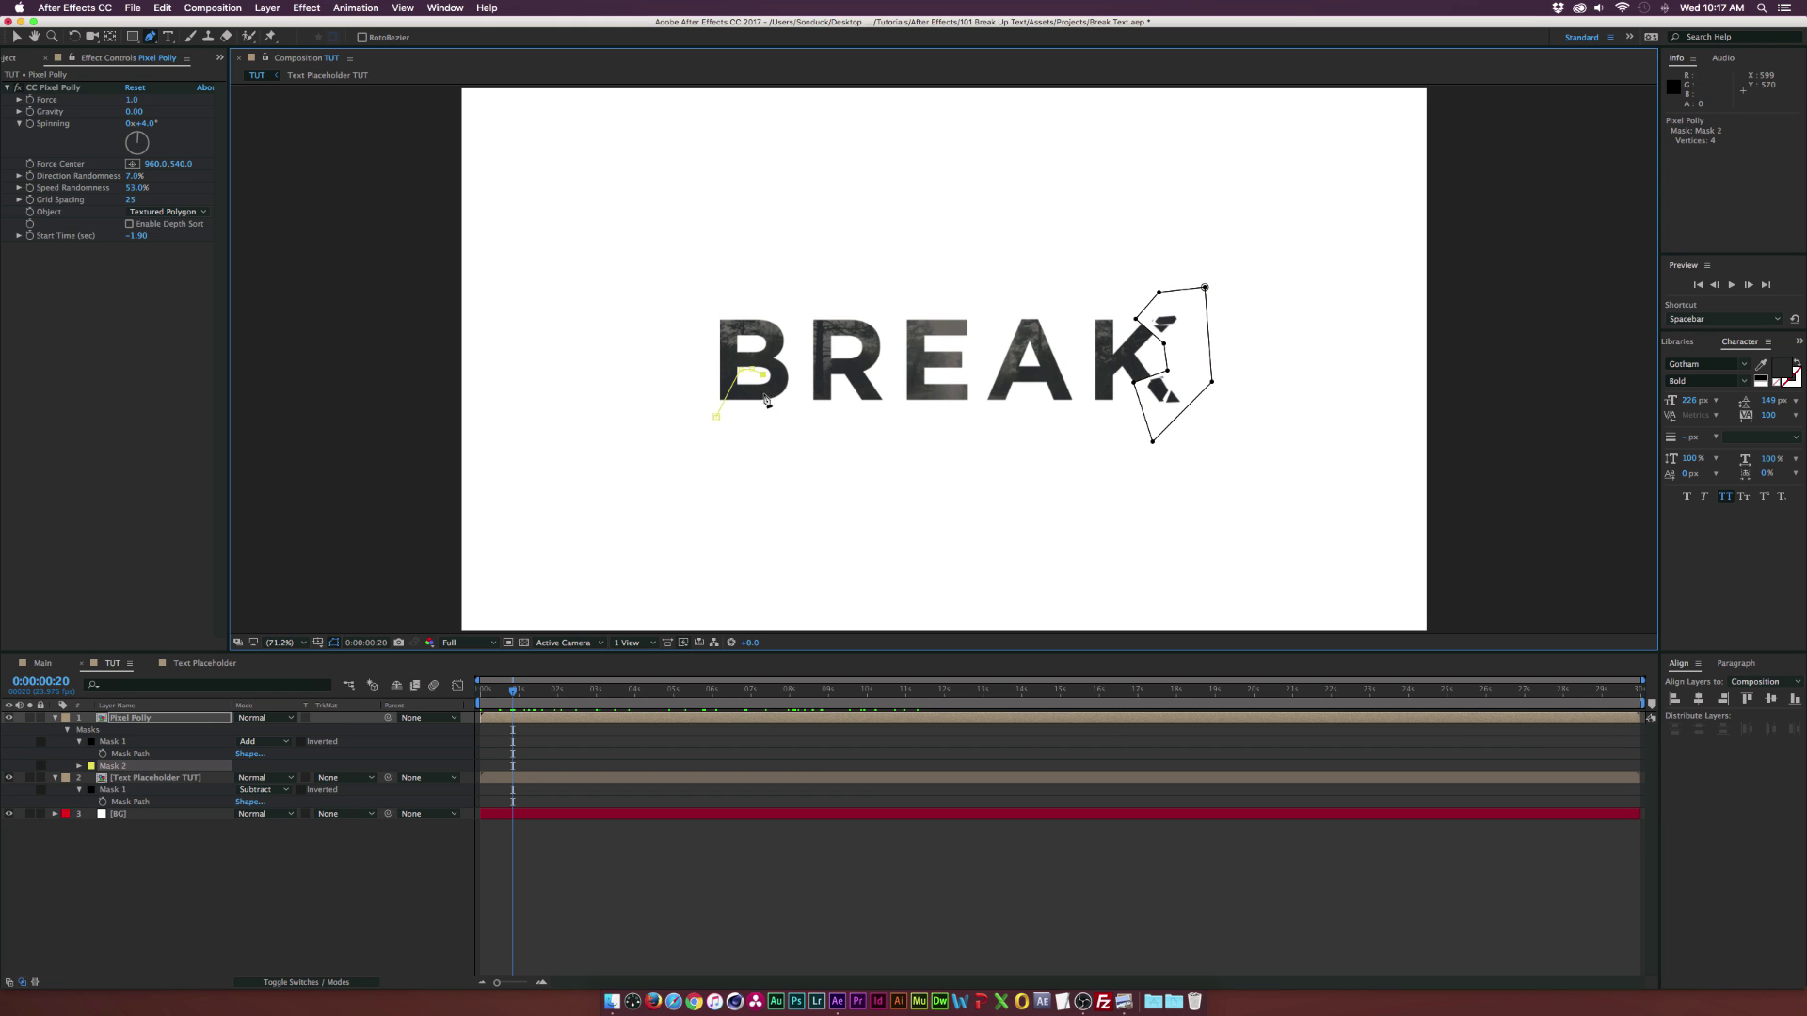
click(763, 407)
click(736, 430)
click(717, 417)
Step: Paste Mask 2 onto Text Placeholder TUT, set it to Subtract, and preview
click(121, 767)
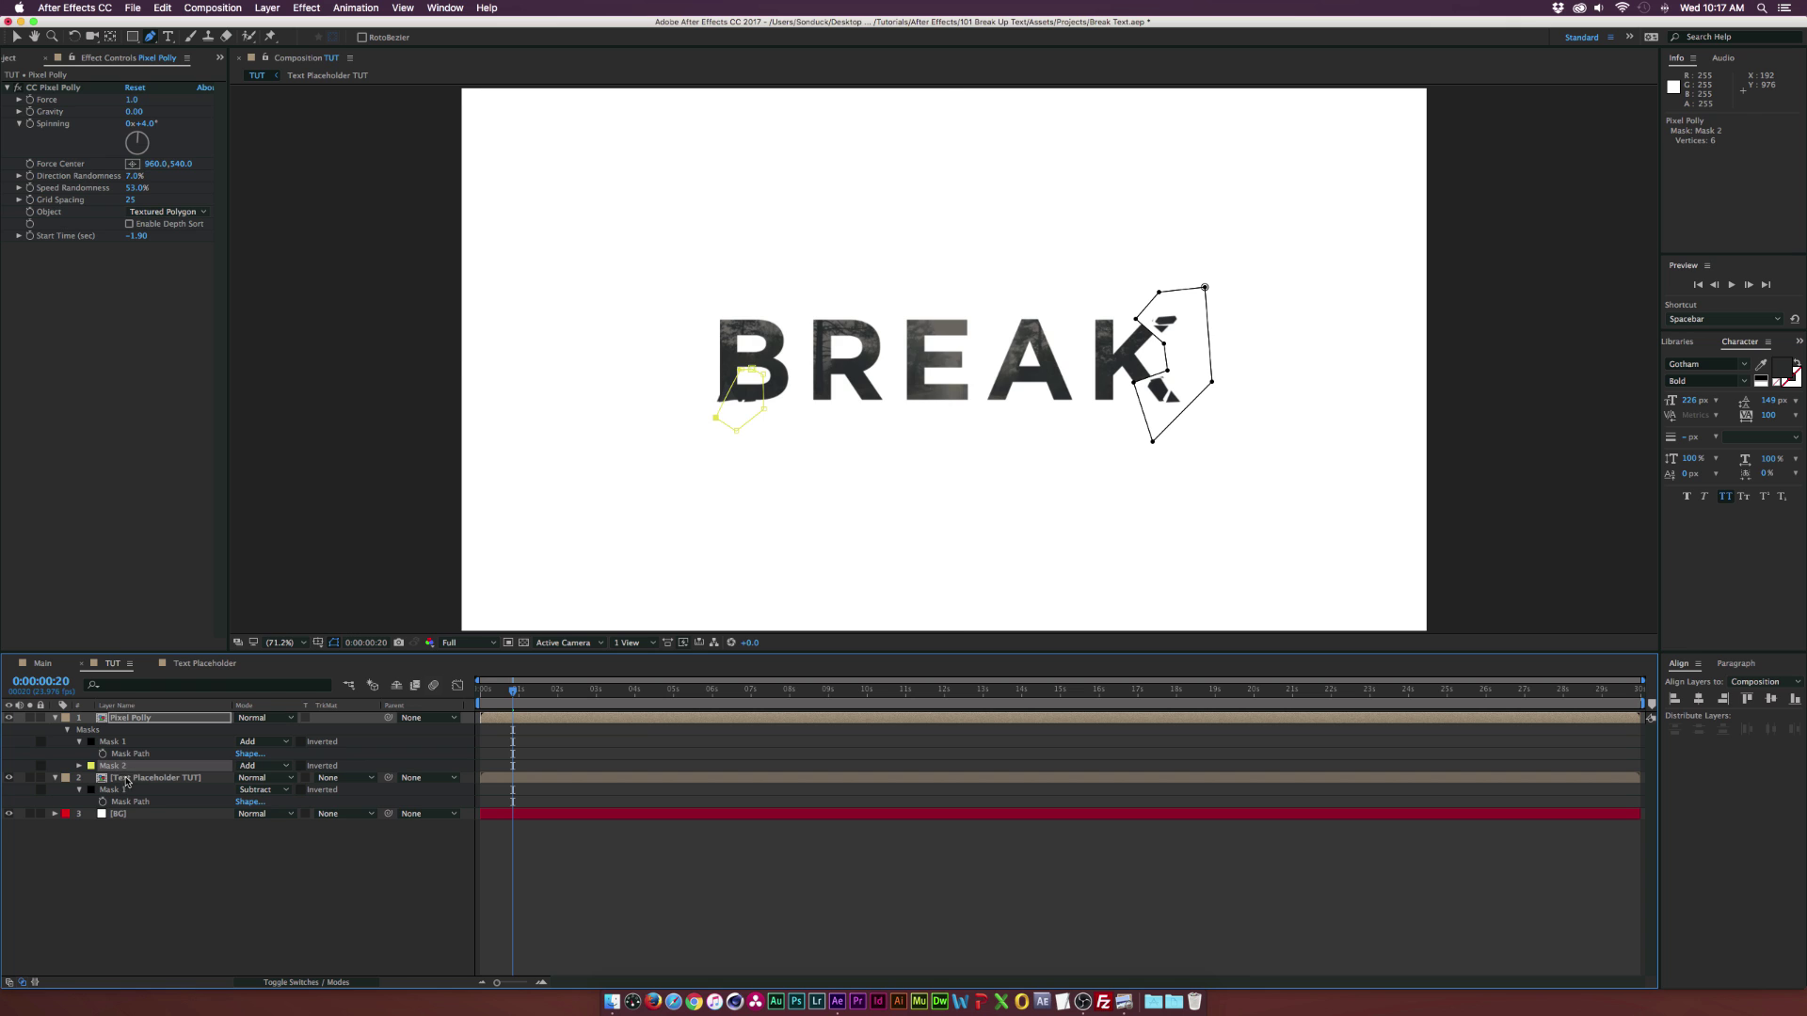
click(127, 780)
key(ctrl+v)
click(262, 825)
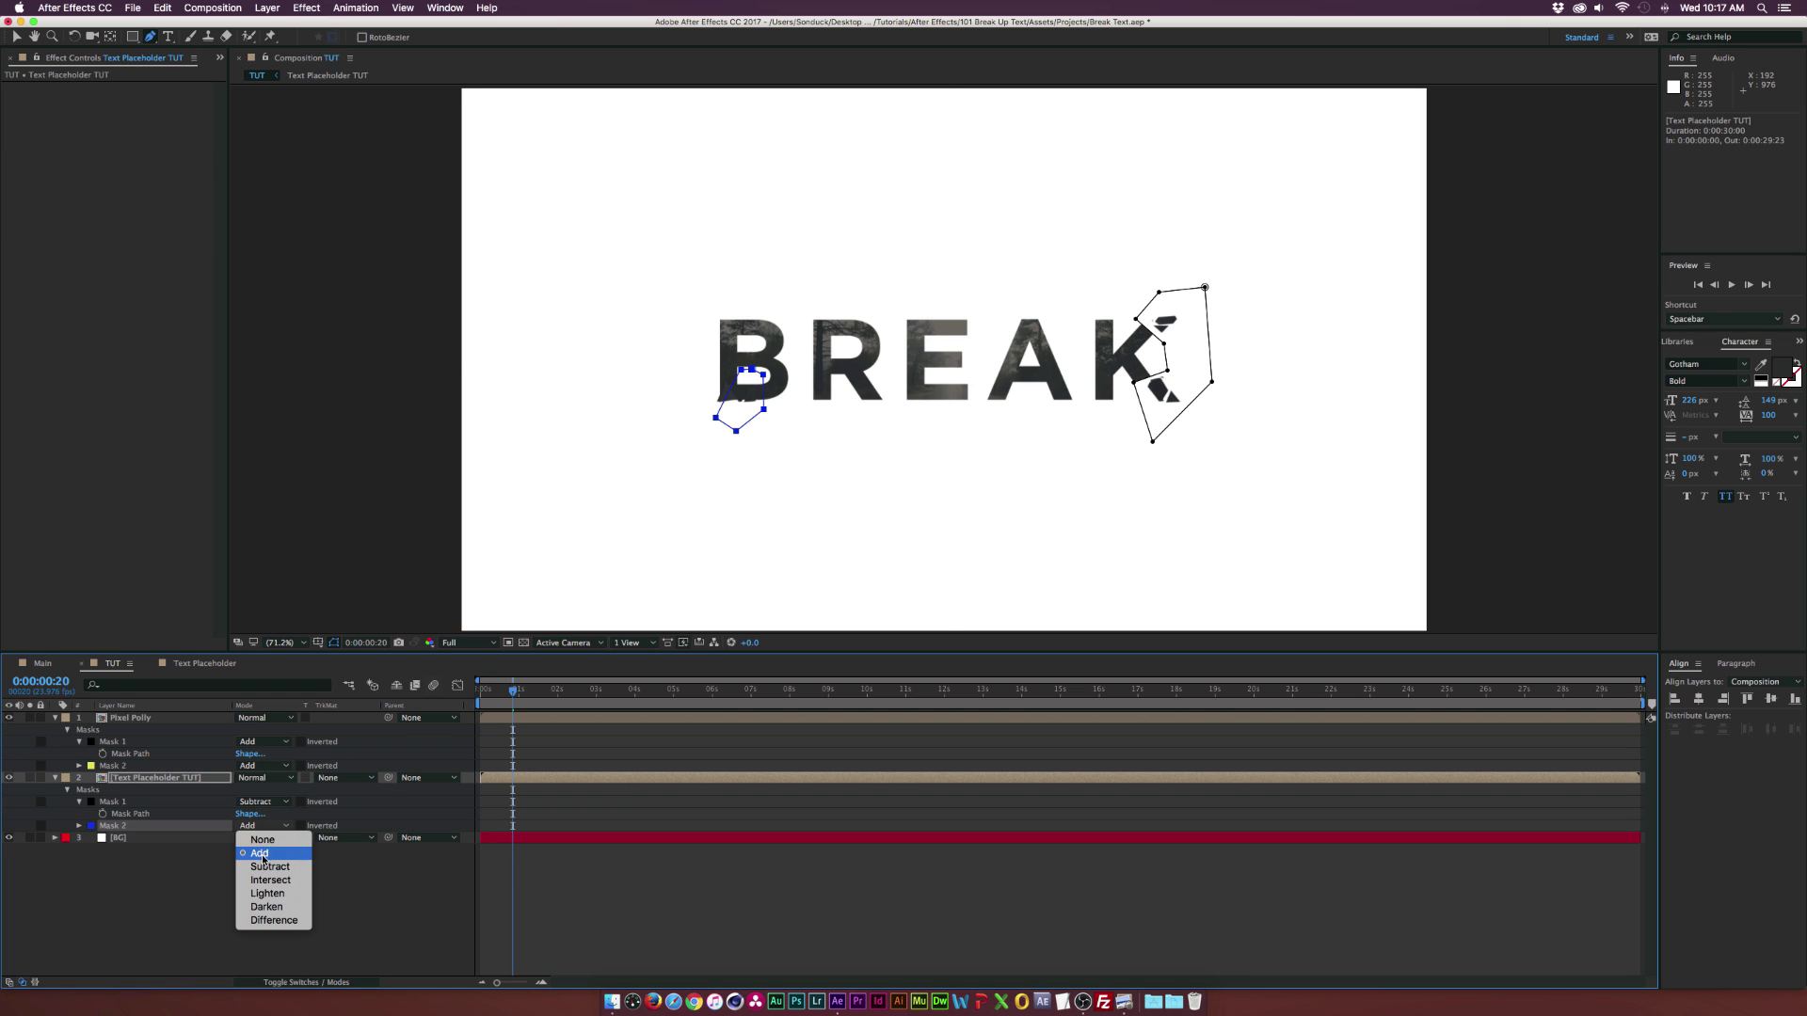
click(270, 867)
drag(525, 699, 397, 696)
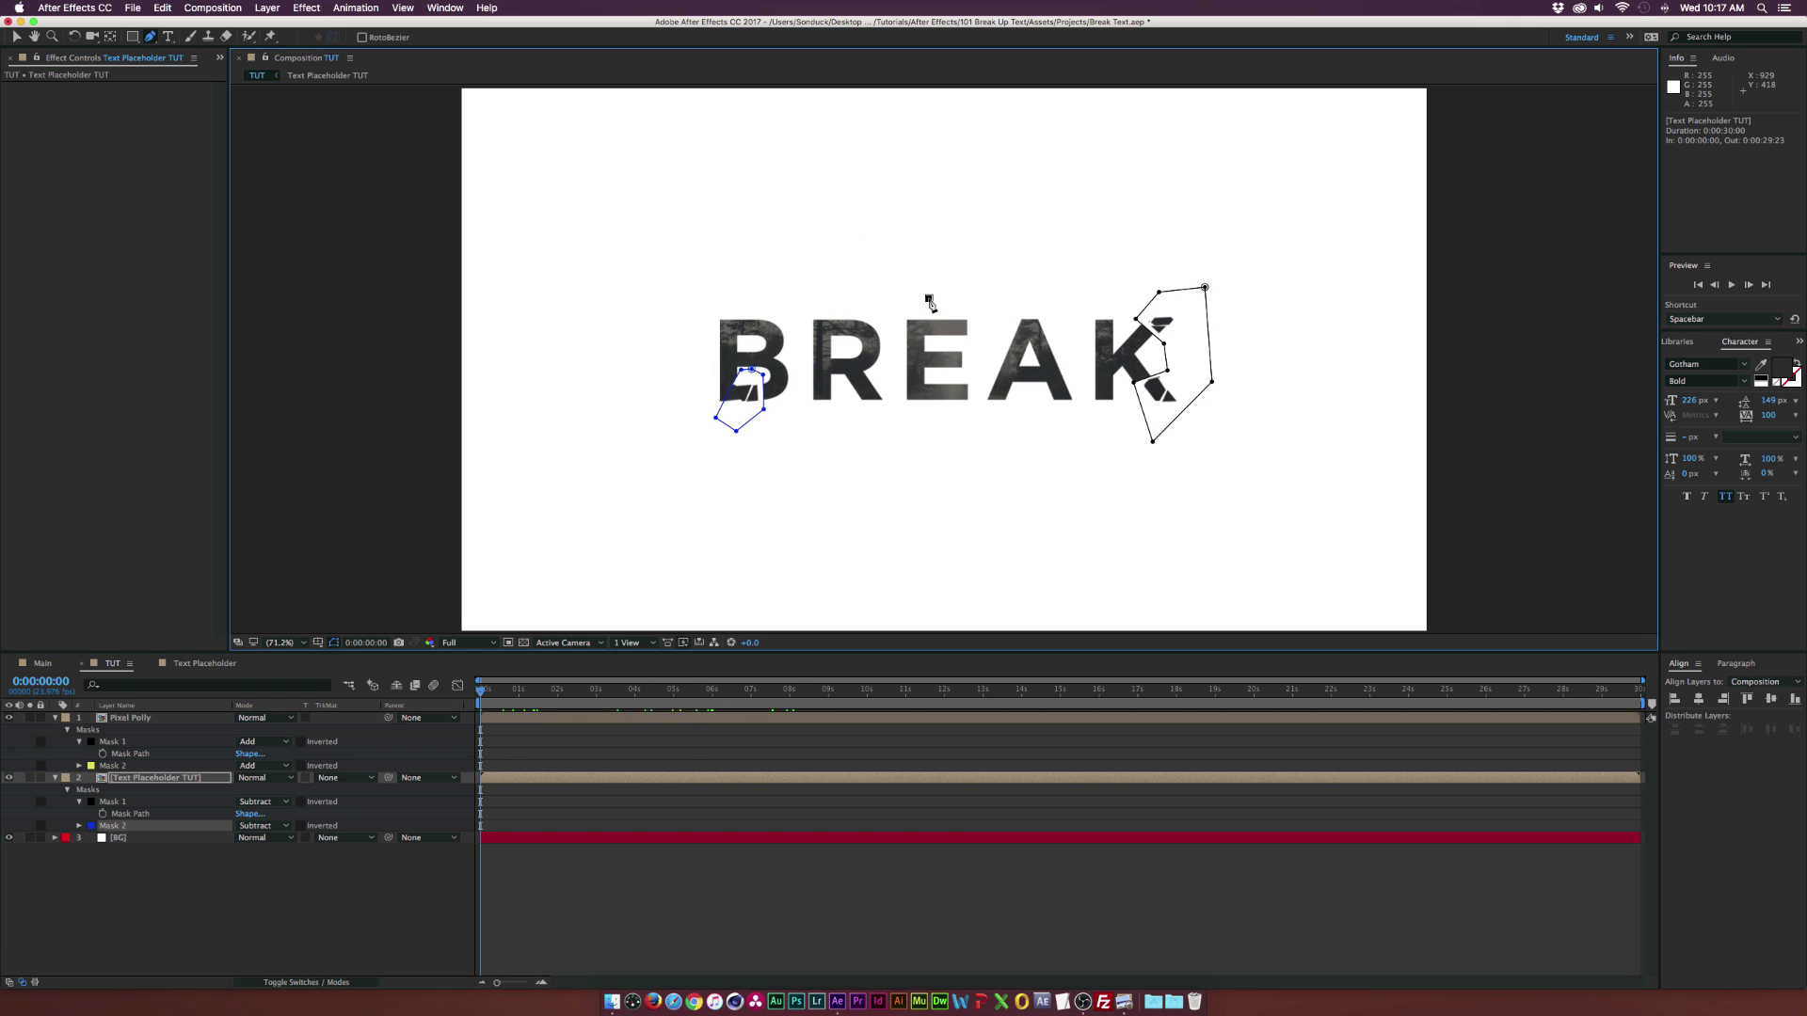
Step: Undo the stray mask point and begin a third mask above the E
key(super+z)
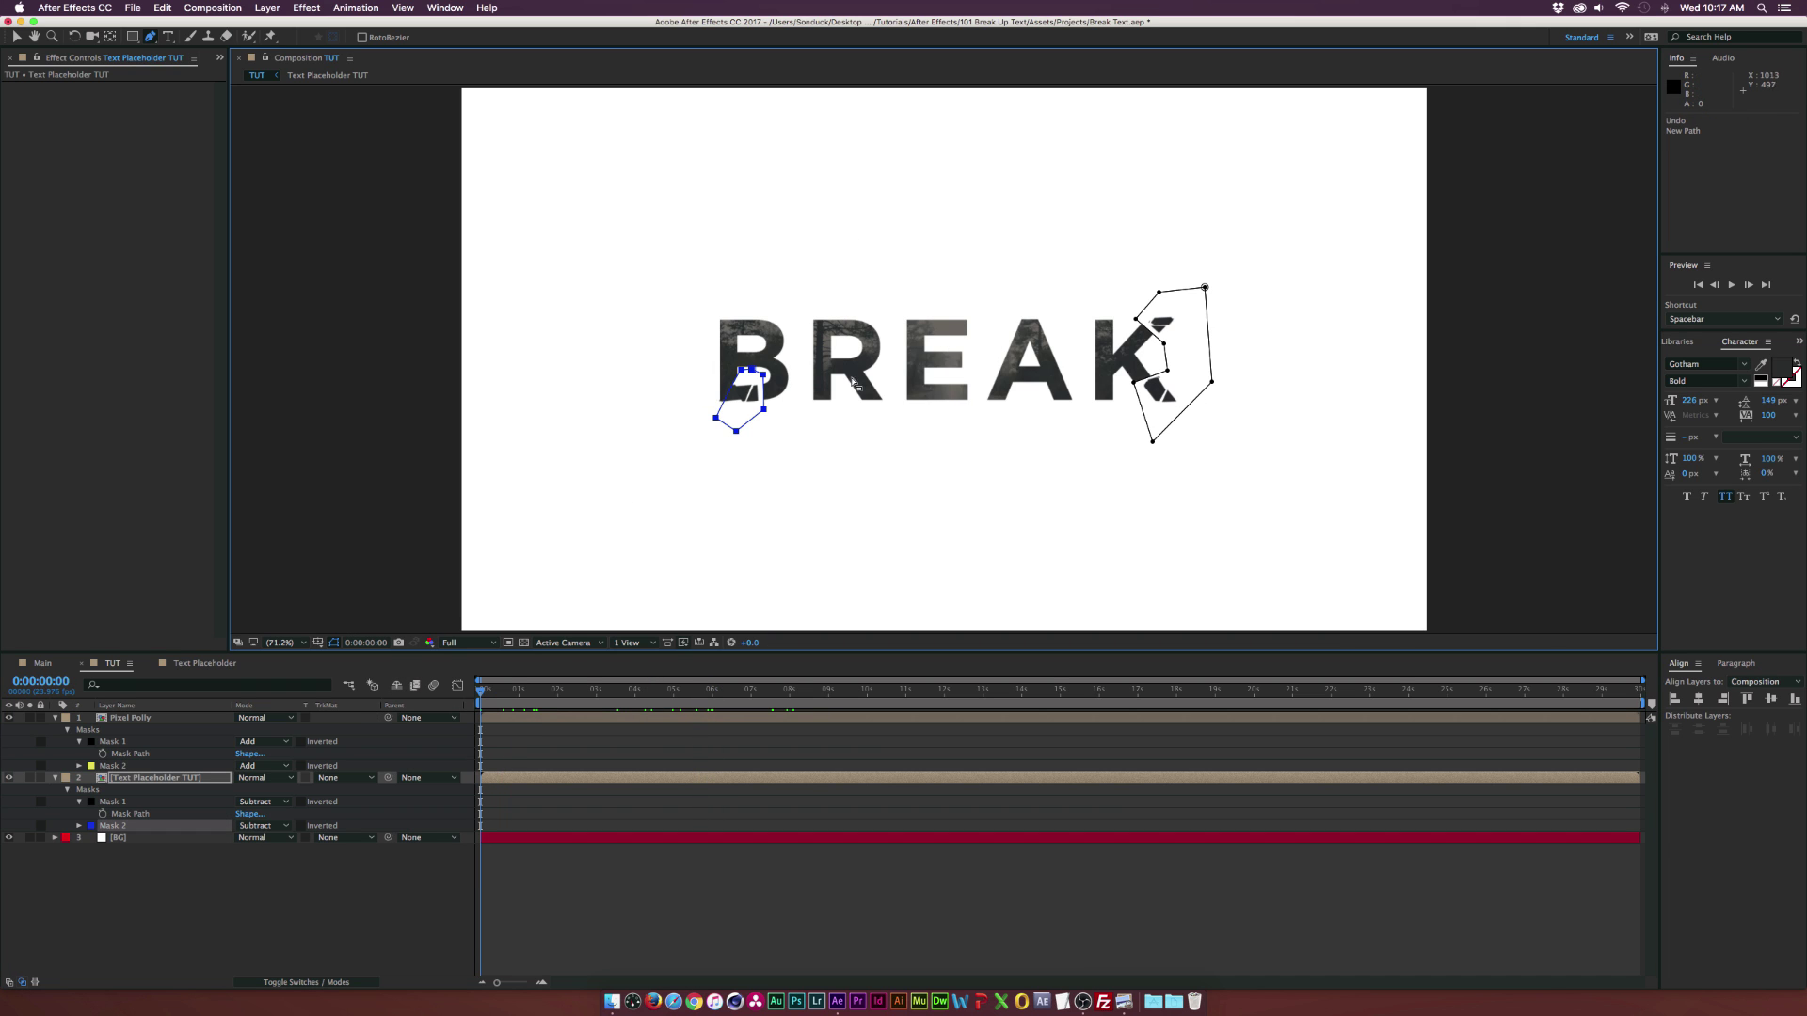
click(168, 719)
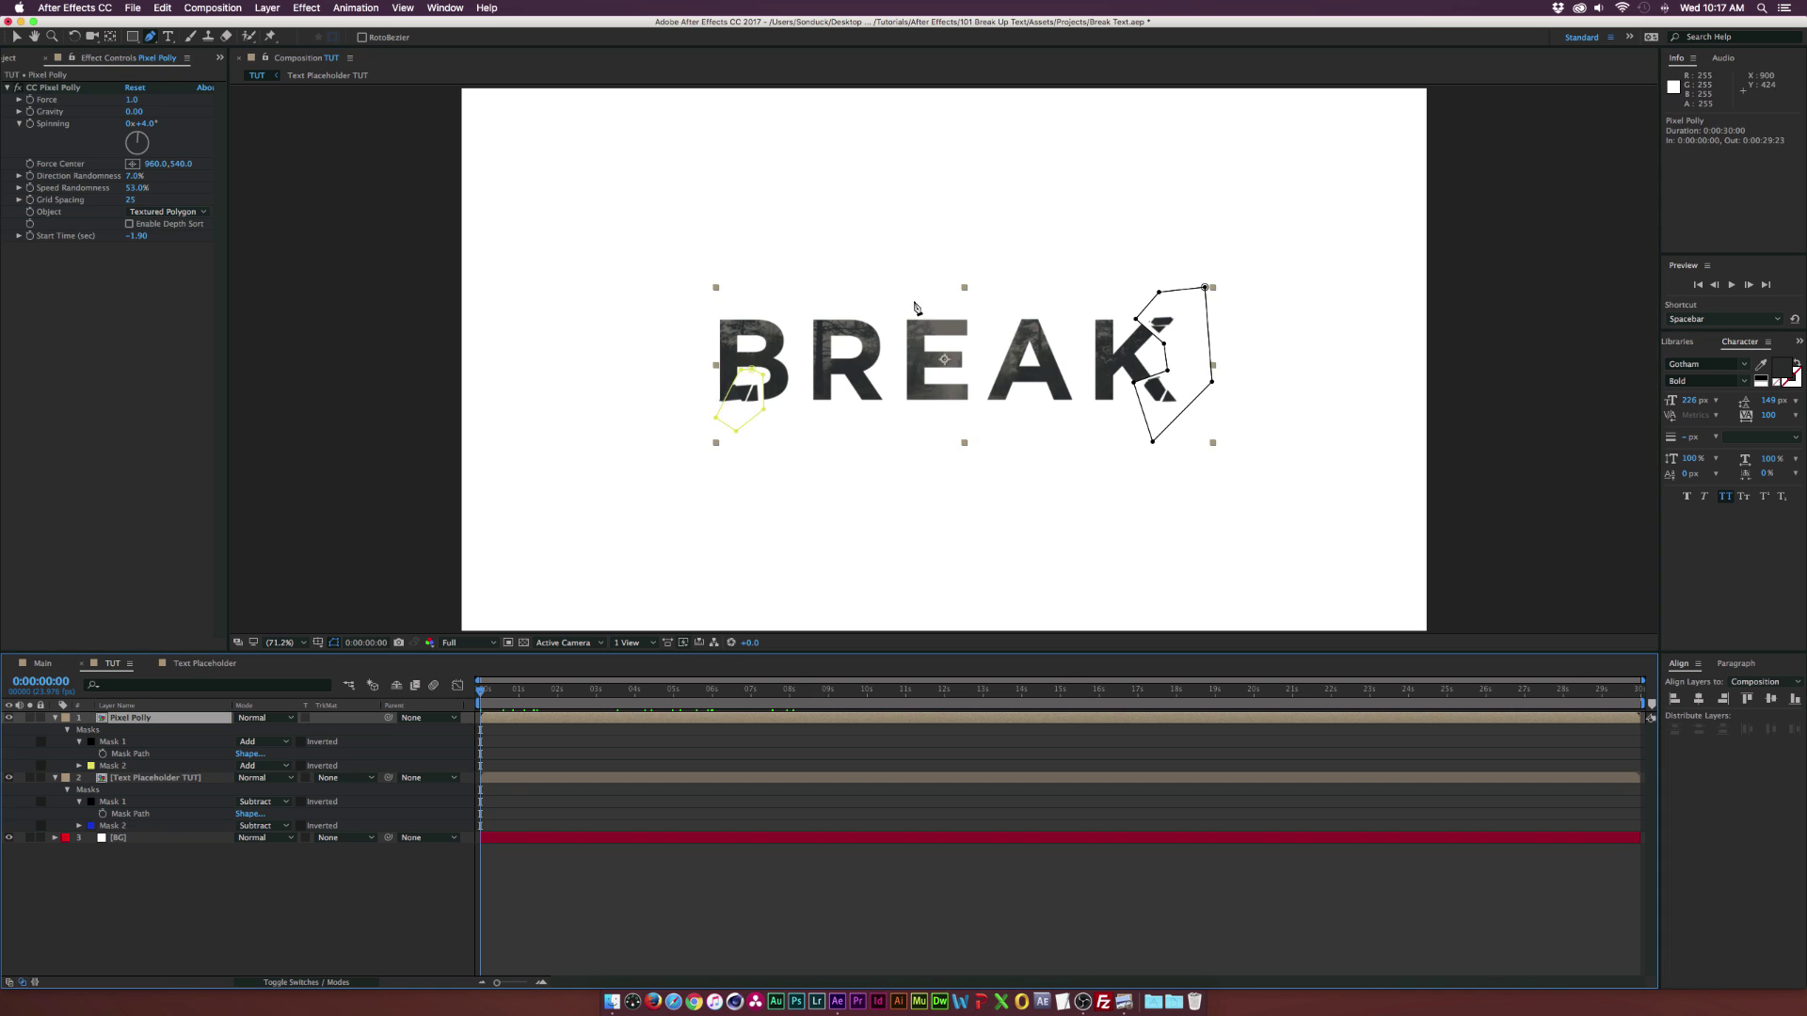
drag(938, 298, 954, 350)
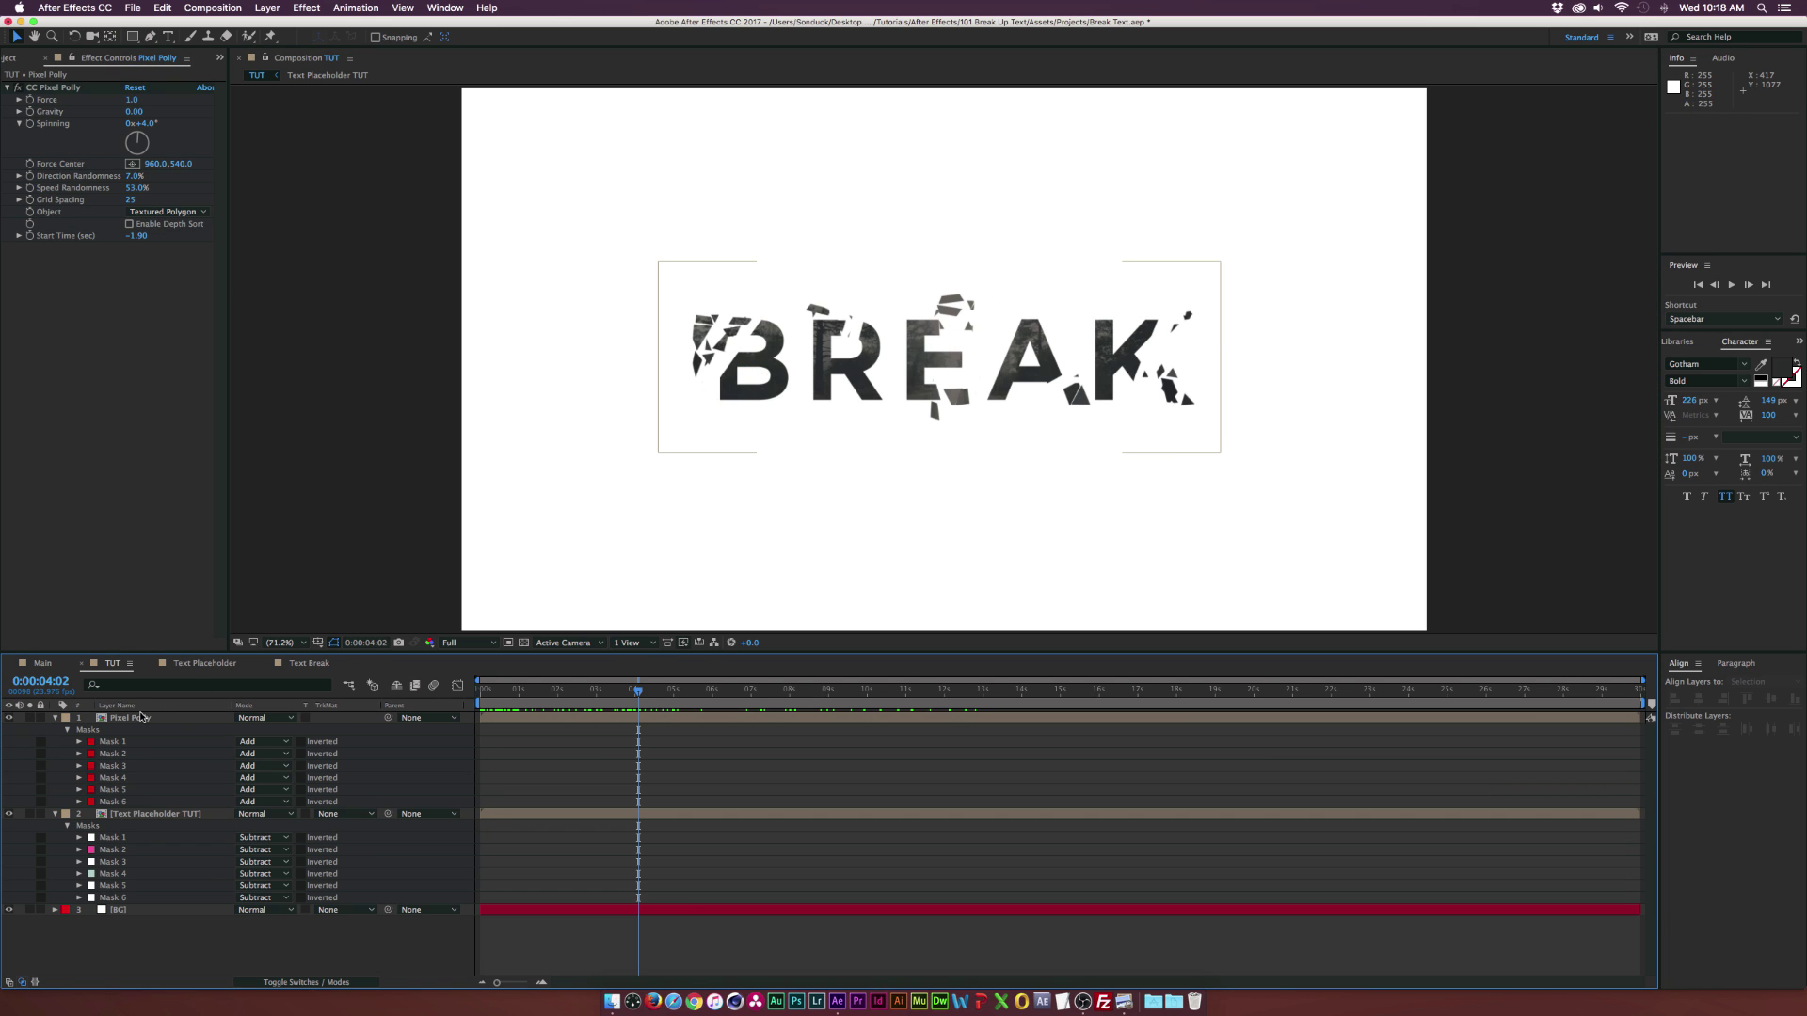
Step: Try Direction Randomness at 46%, revert it to 7%, and preview the shards
click(140, 717)
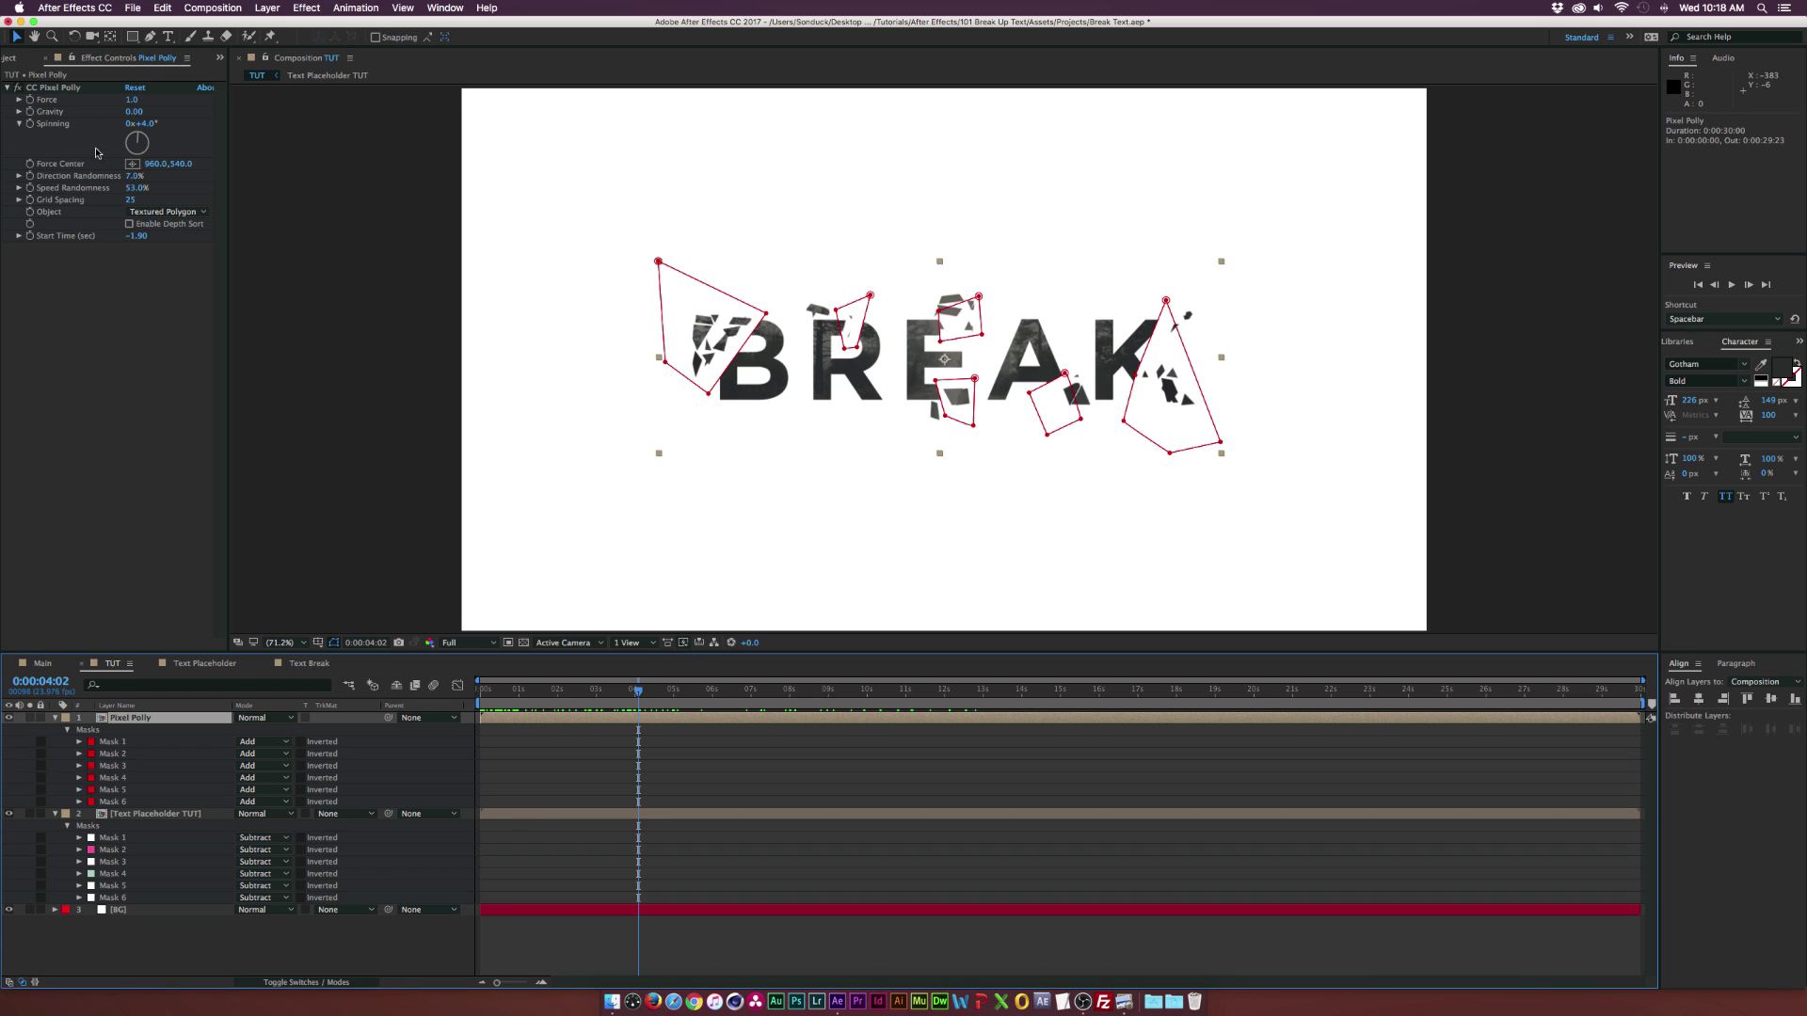
drag(133, 179, 156, 176)
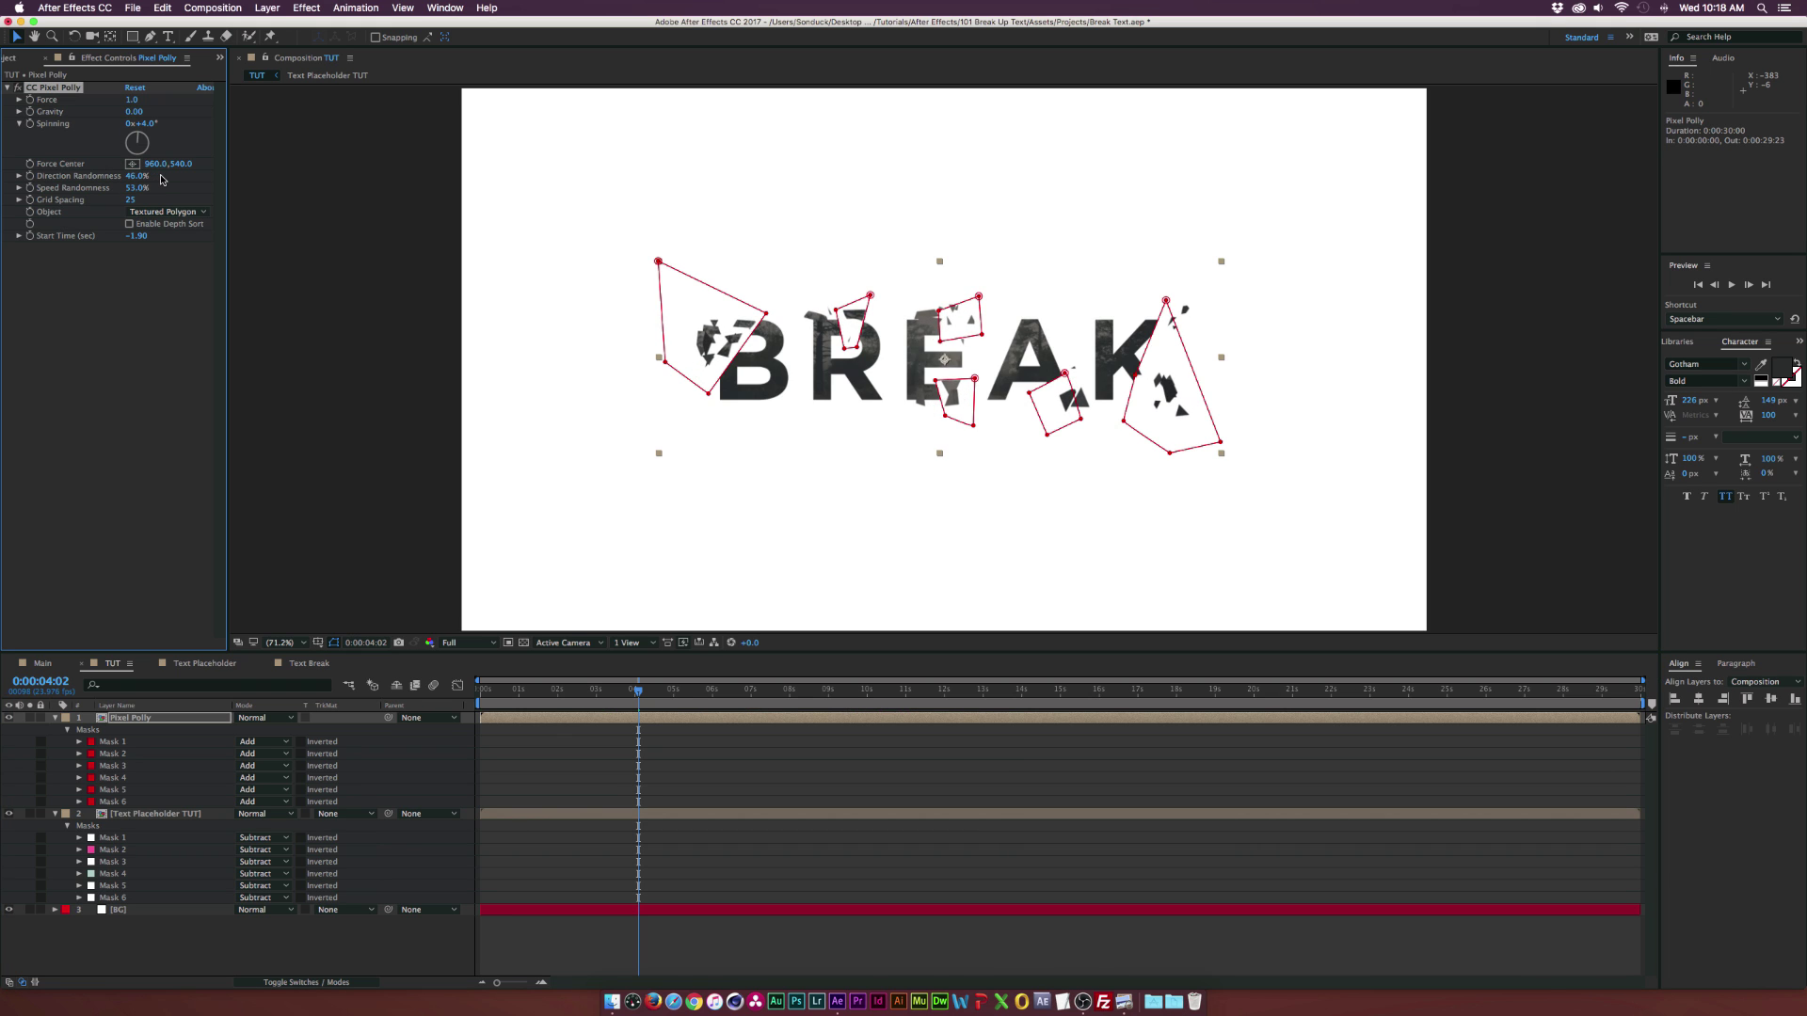
key(super+z)
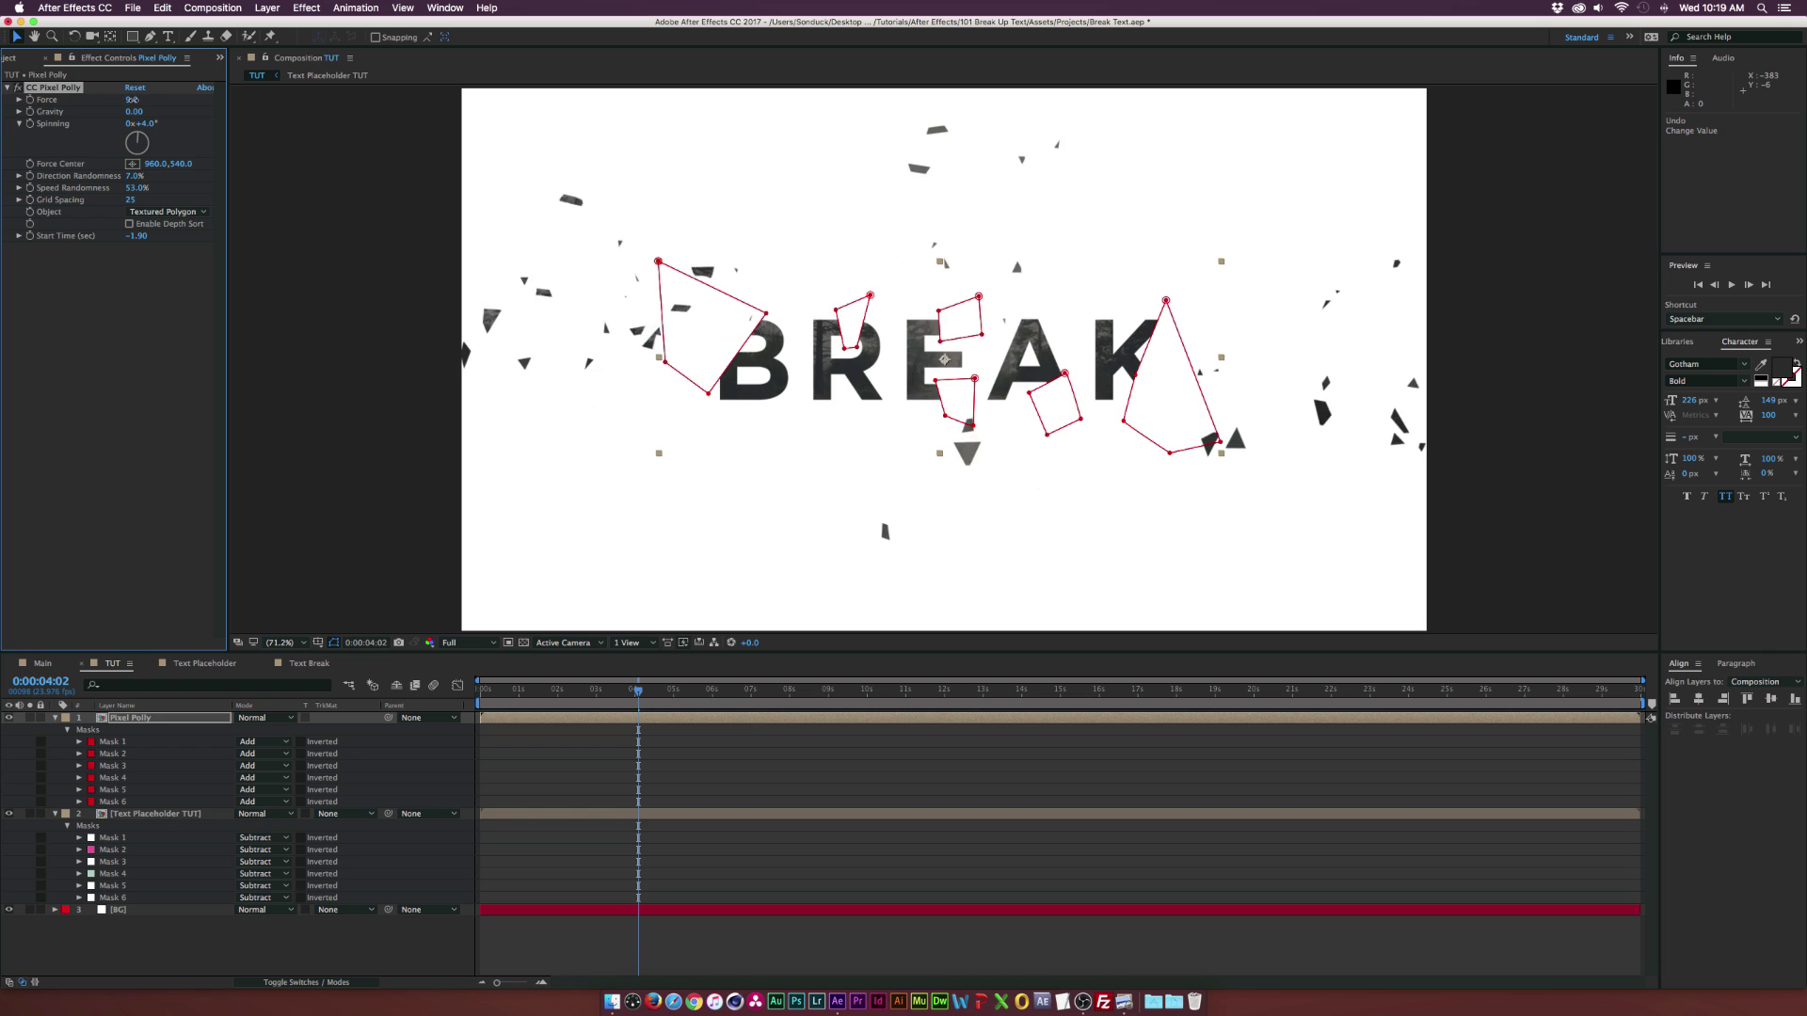
drag(638, 691, 728, 693)
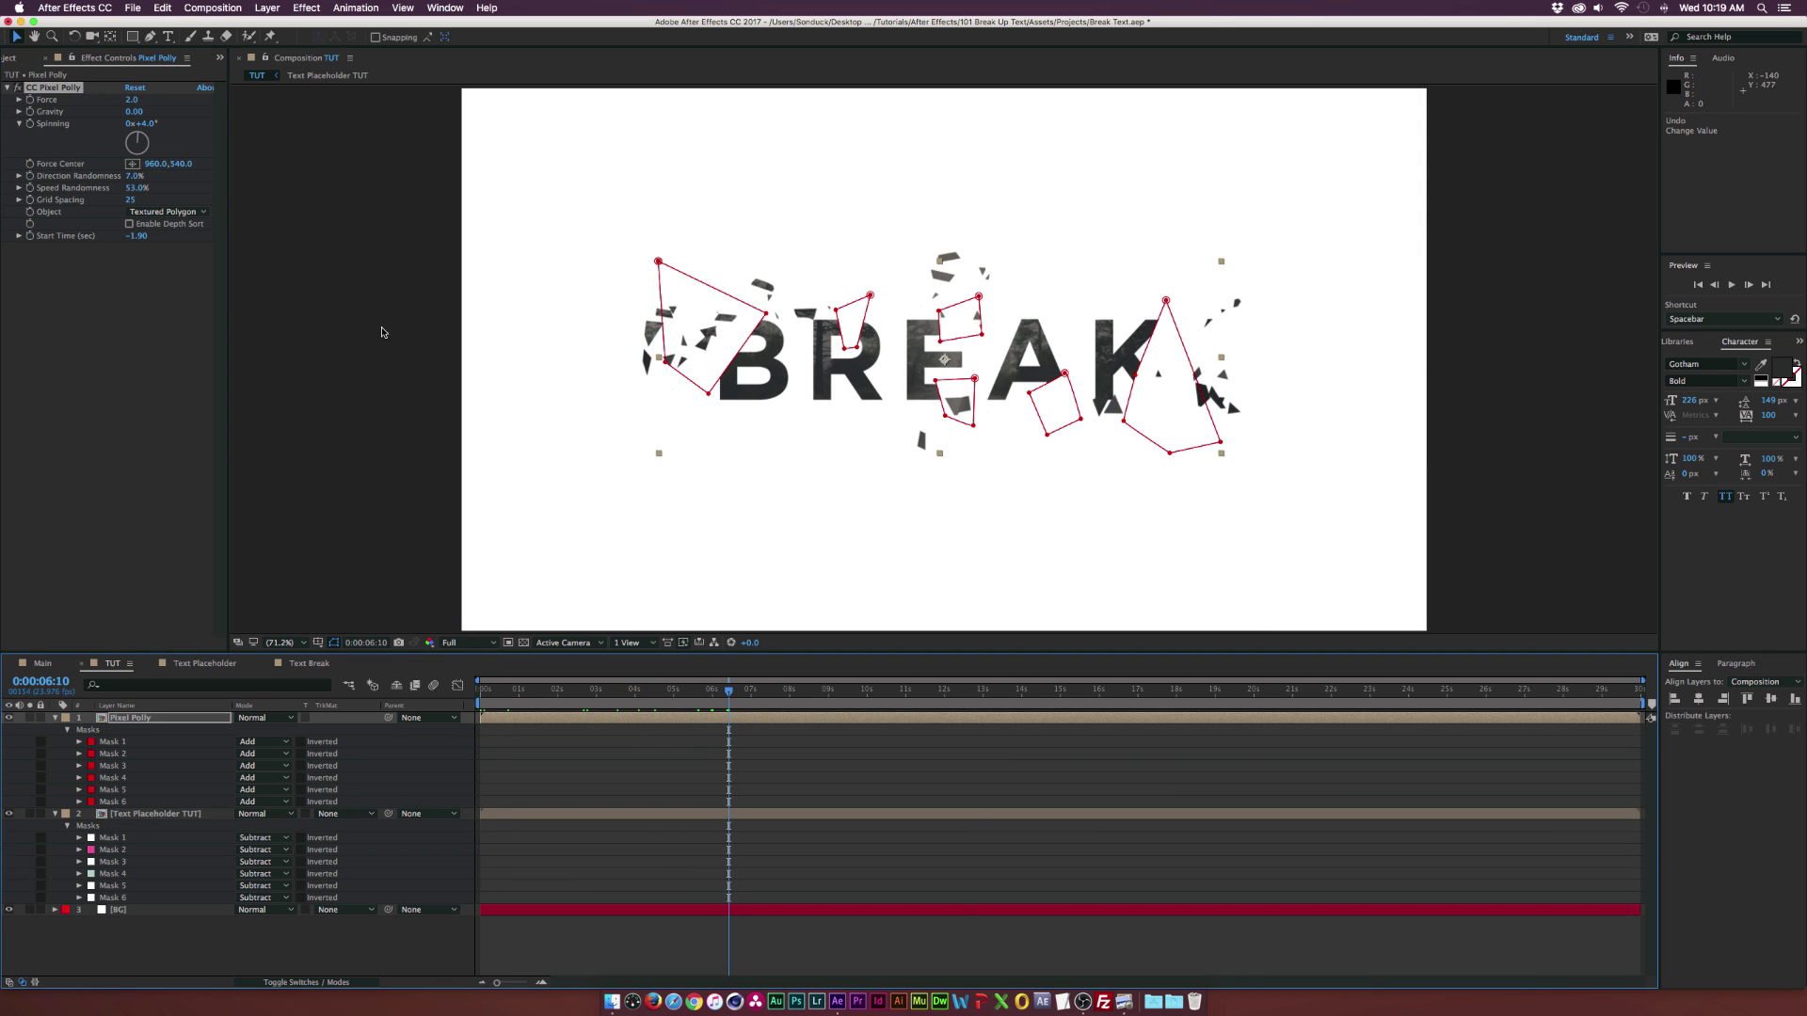
Step: Settle Force at 1.0, undo the Spinning change, nudge Gravity negative, and play a preview
mouse_move(139, 102)
mouse_down()
mouse_move(113, 100)
mouse_move(159, 126)
mouse_up()
click(146, 410)
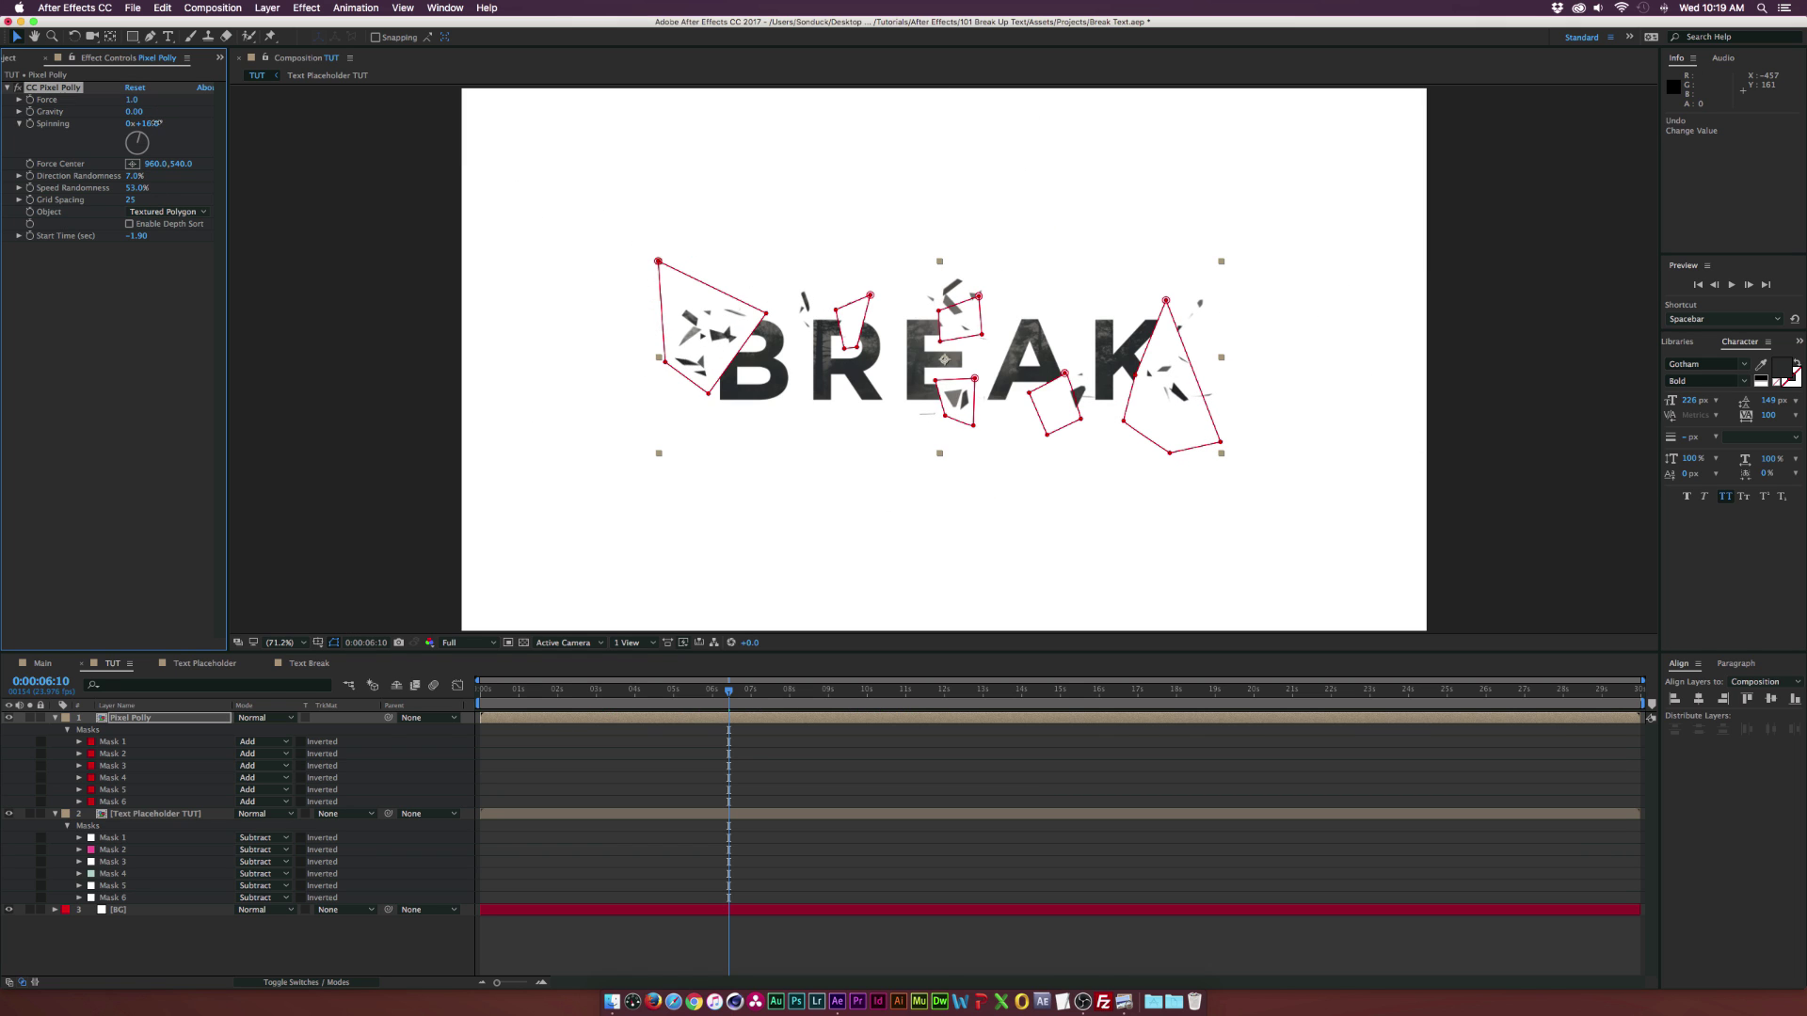
drag(491, 688, 624, 694)
key(ctrl+z)
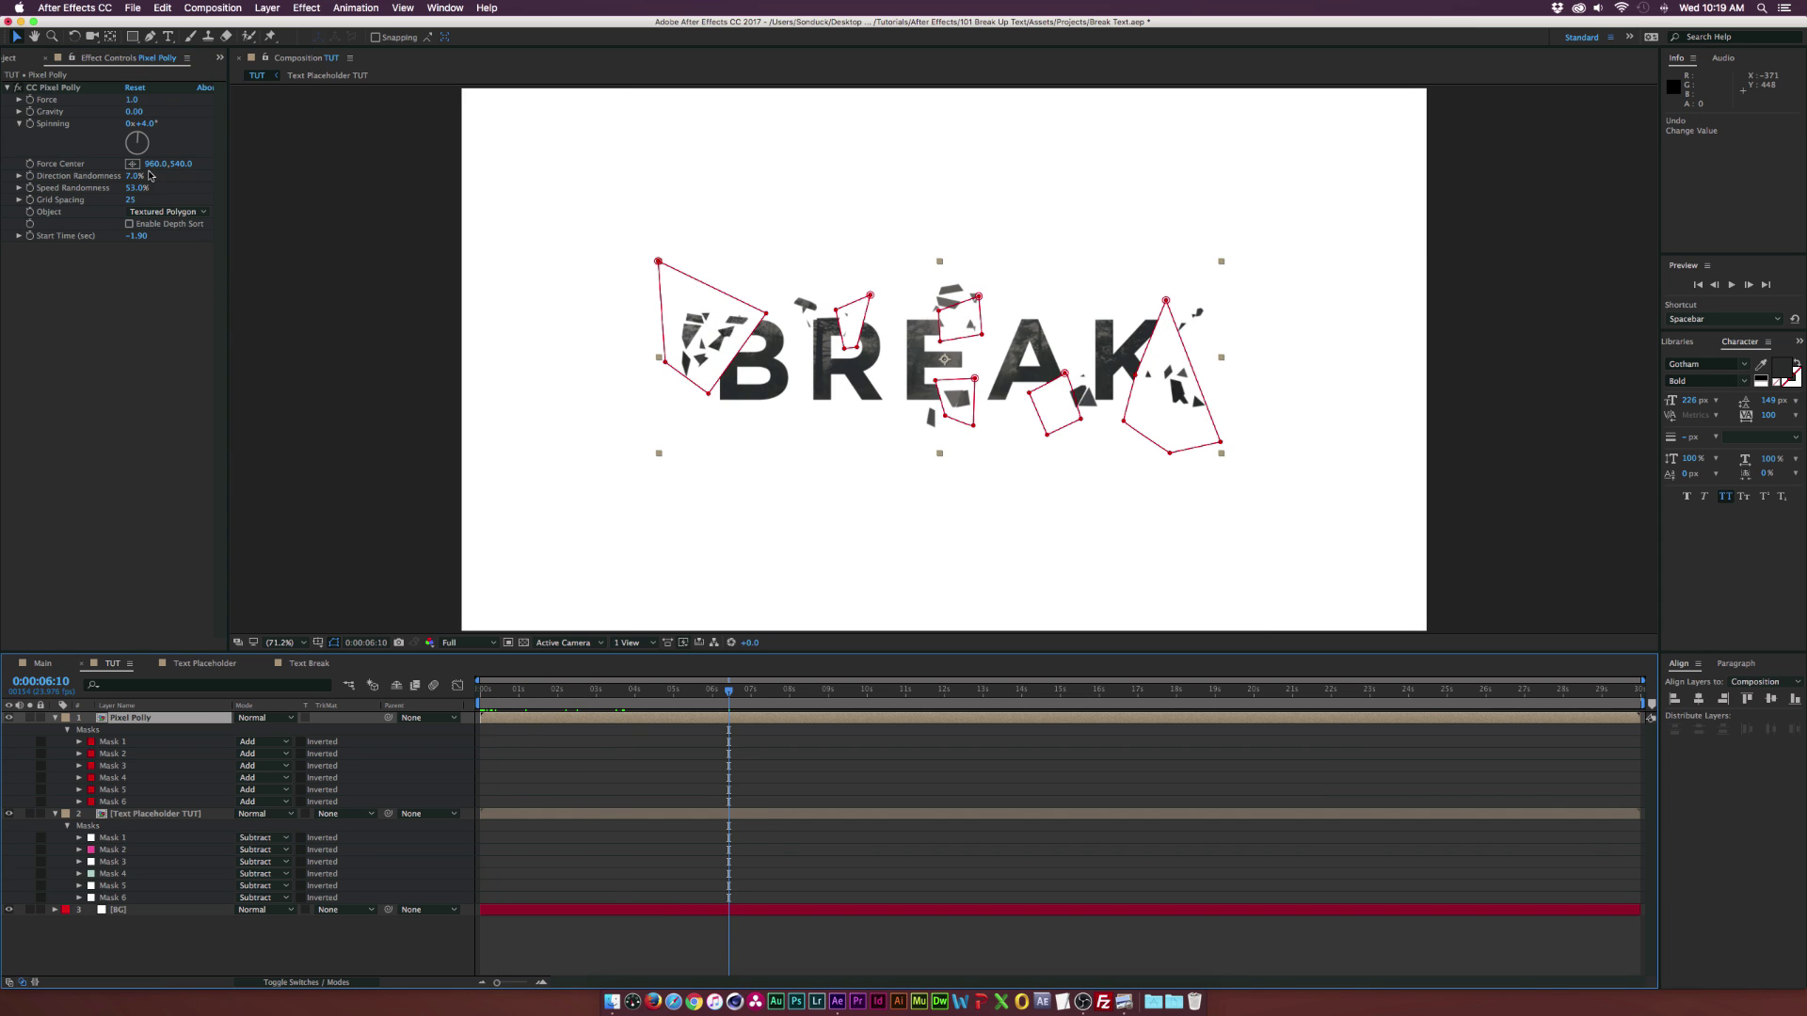
drag(132, 113, 117, 111)
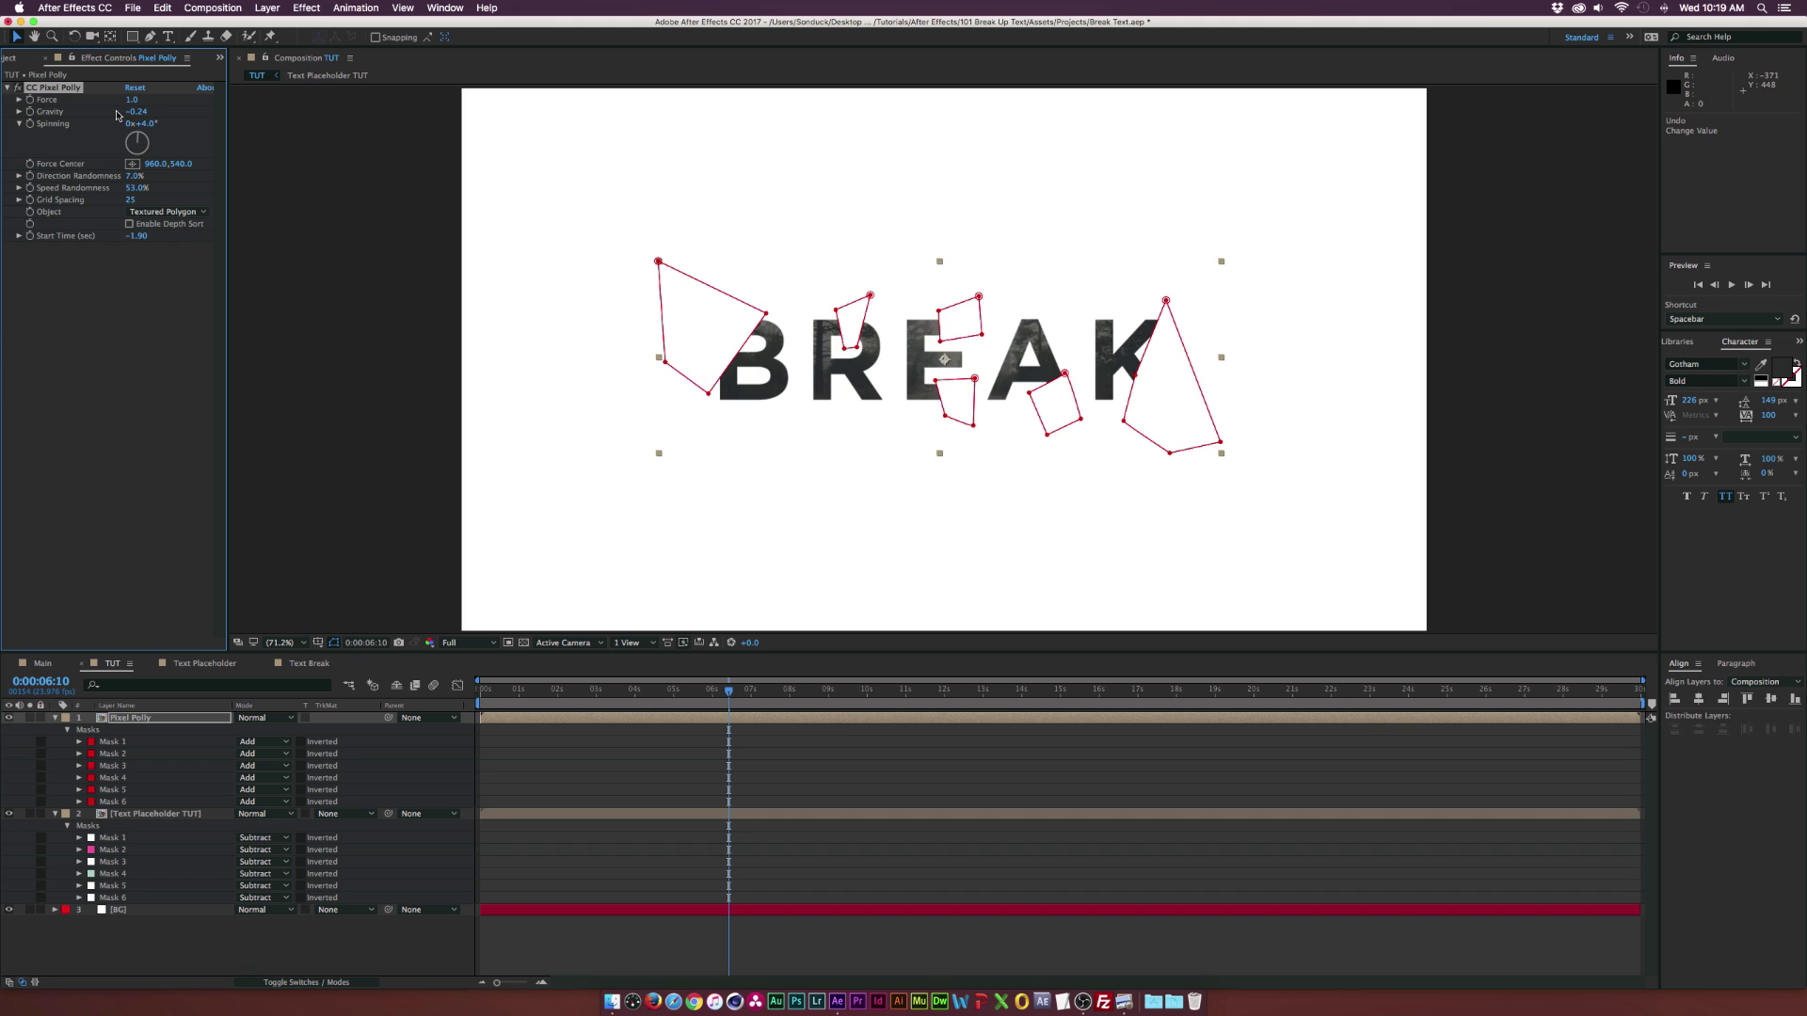
click(532, 713)
key(space)
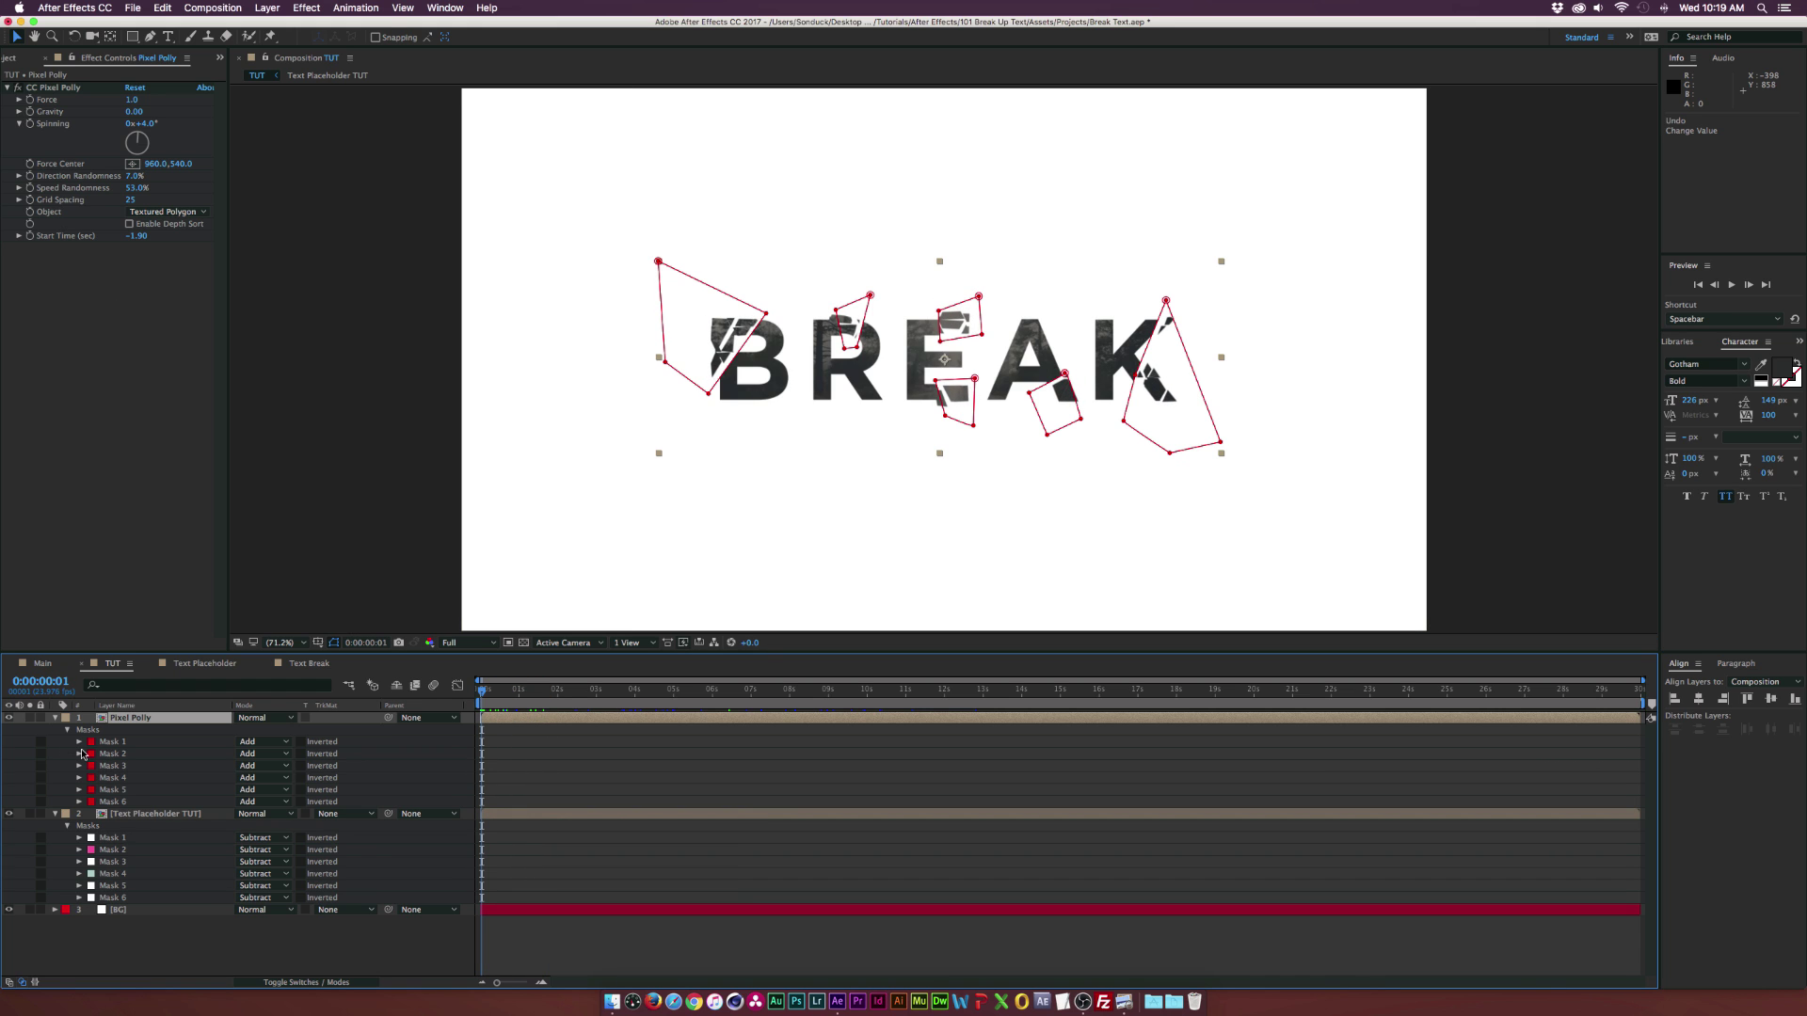
Step: Pre-compose Text Placeholder TUT and Pixel Polly into "Broken Up Text"
click(155, 945)
key(m)
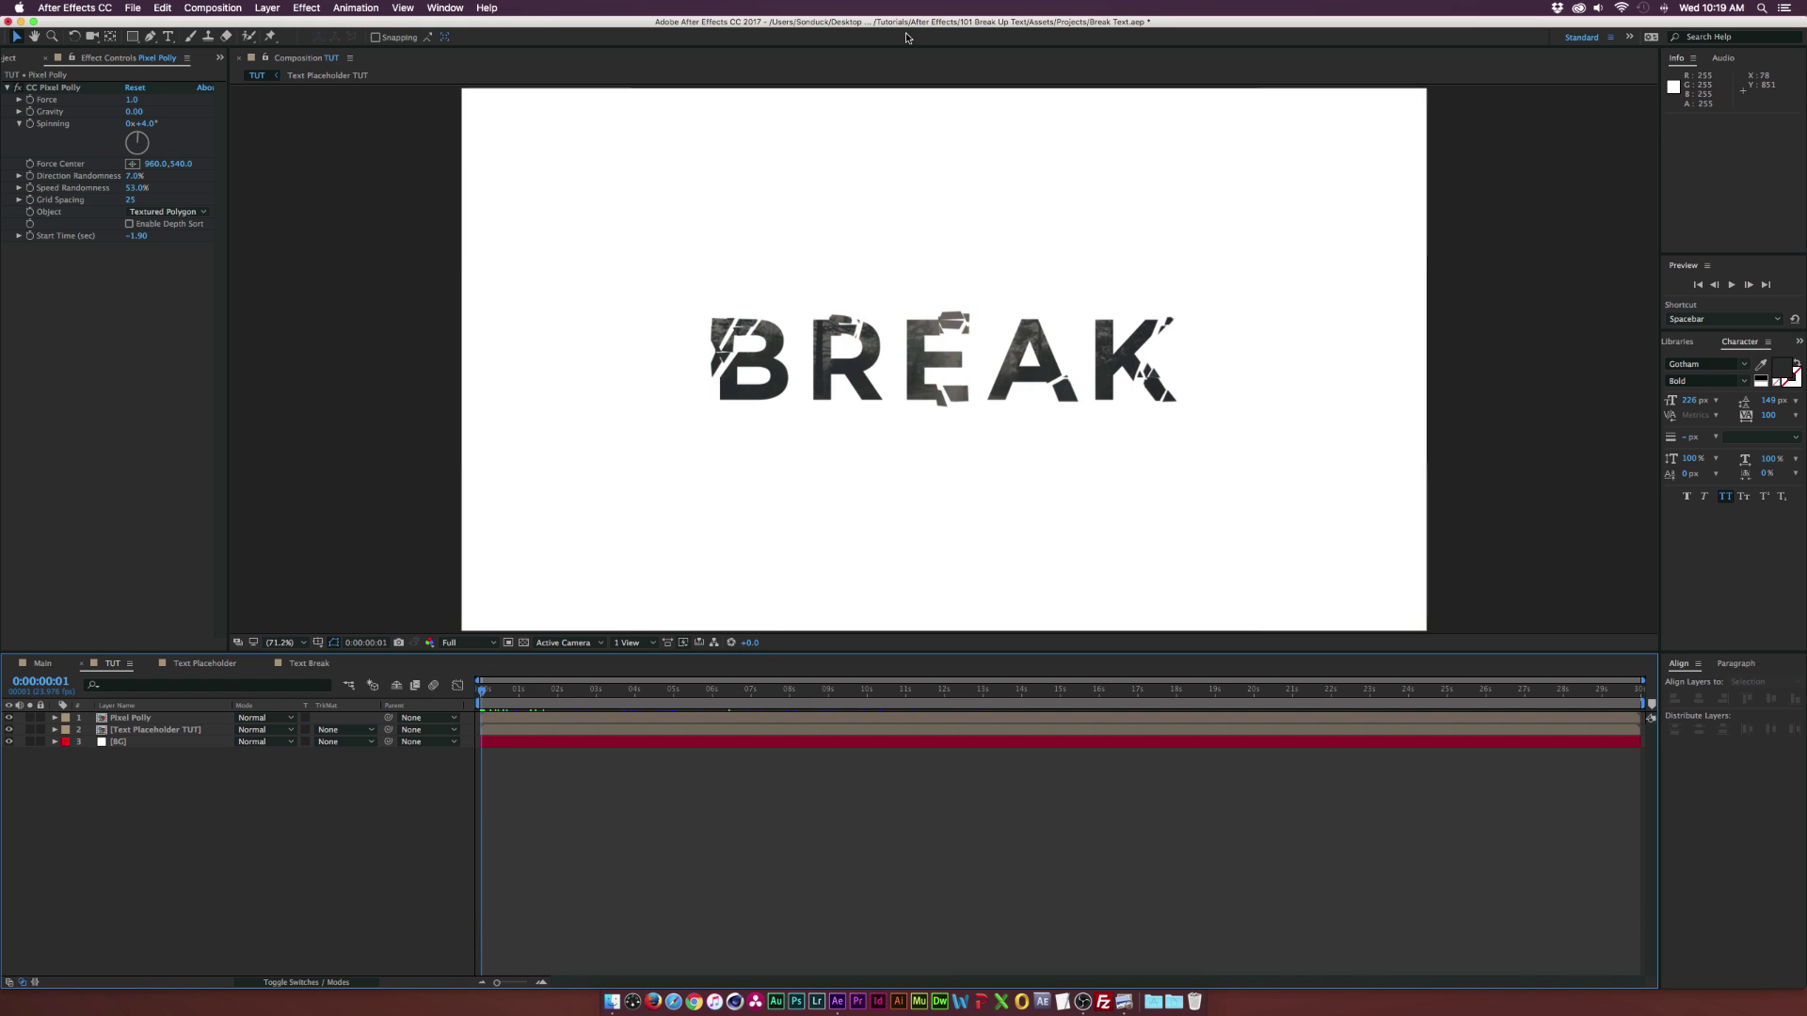
click(166, 729)
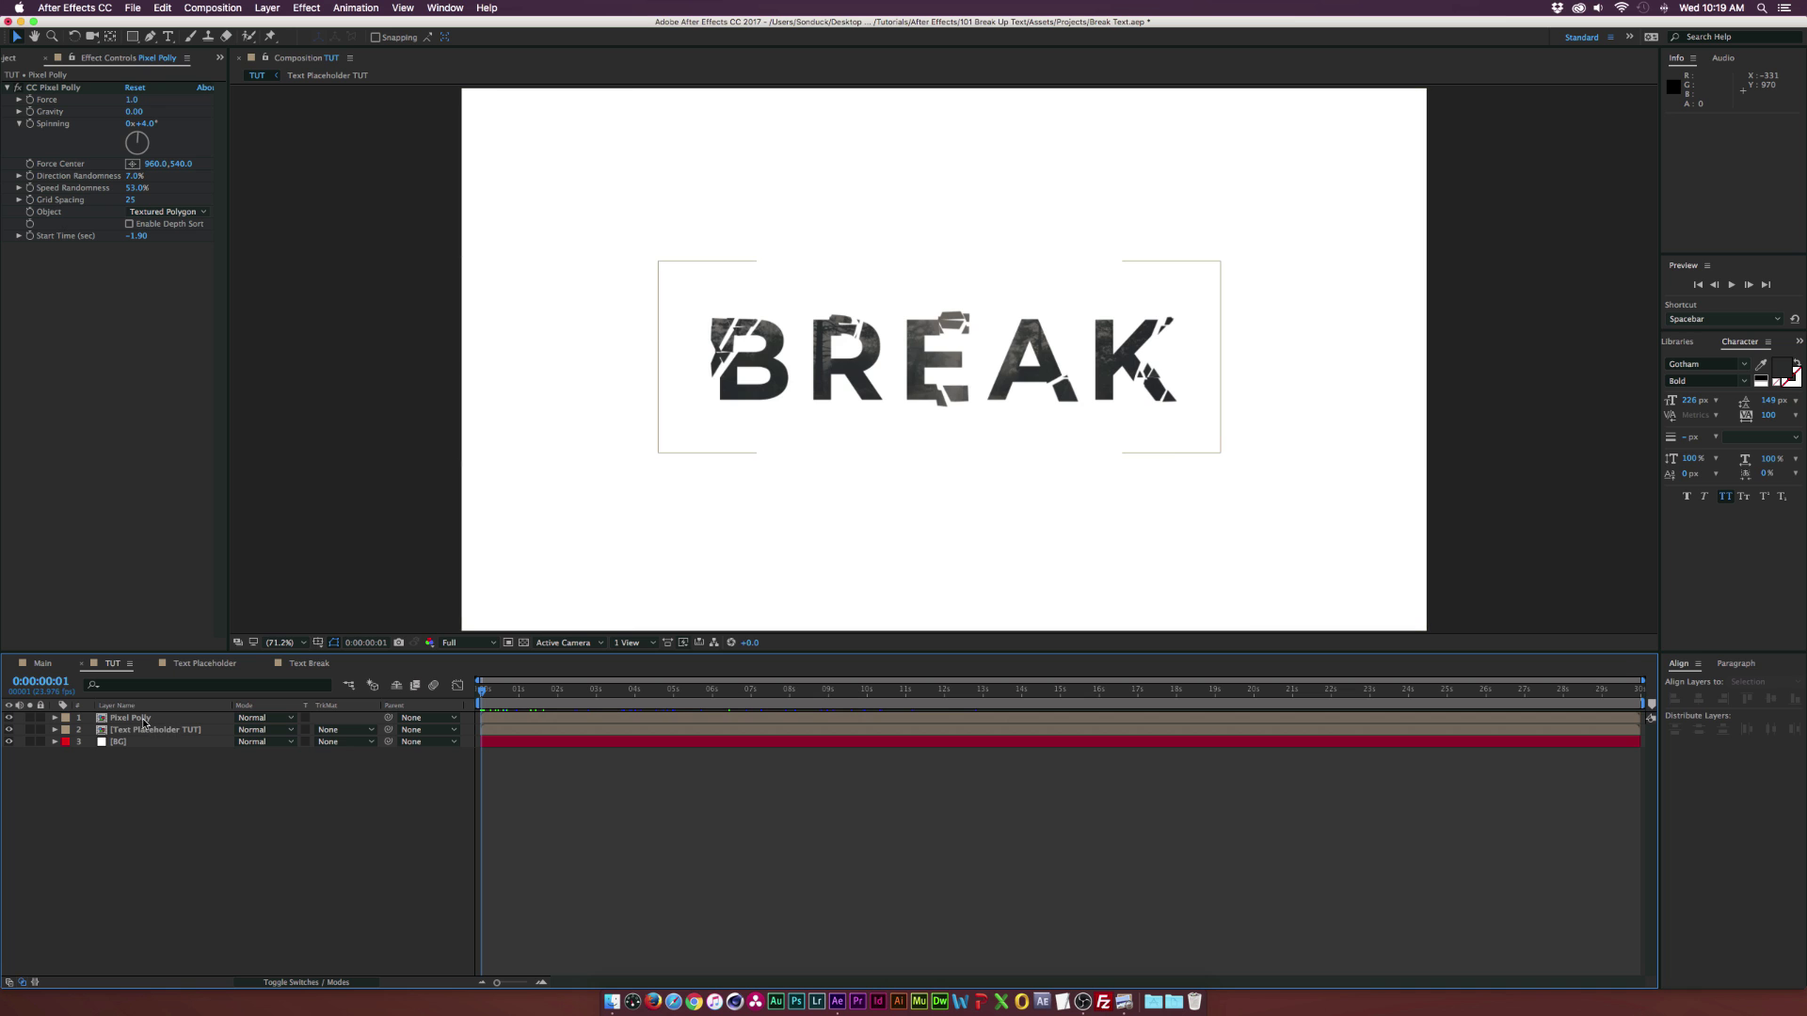
shift+click(121, 719)
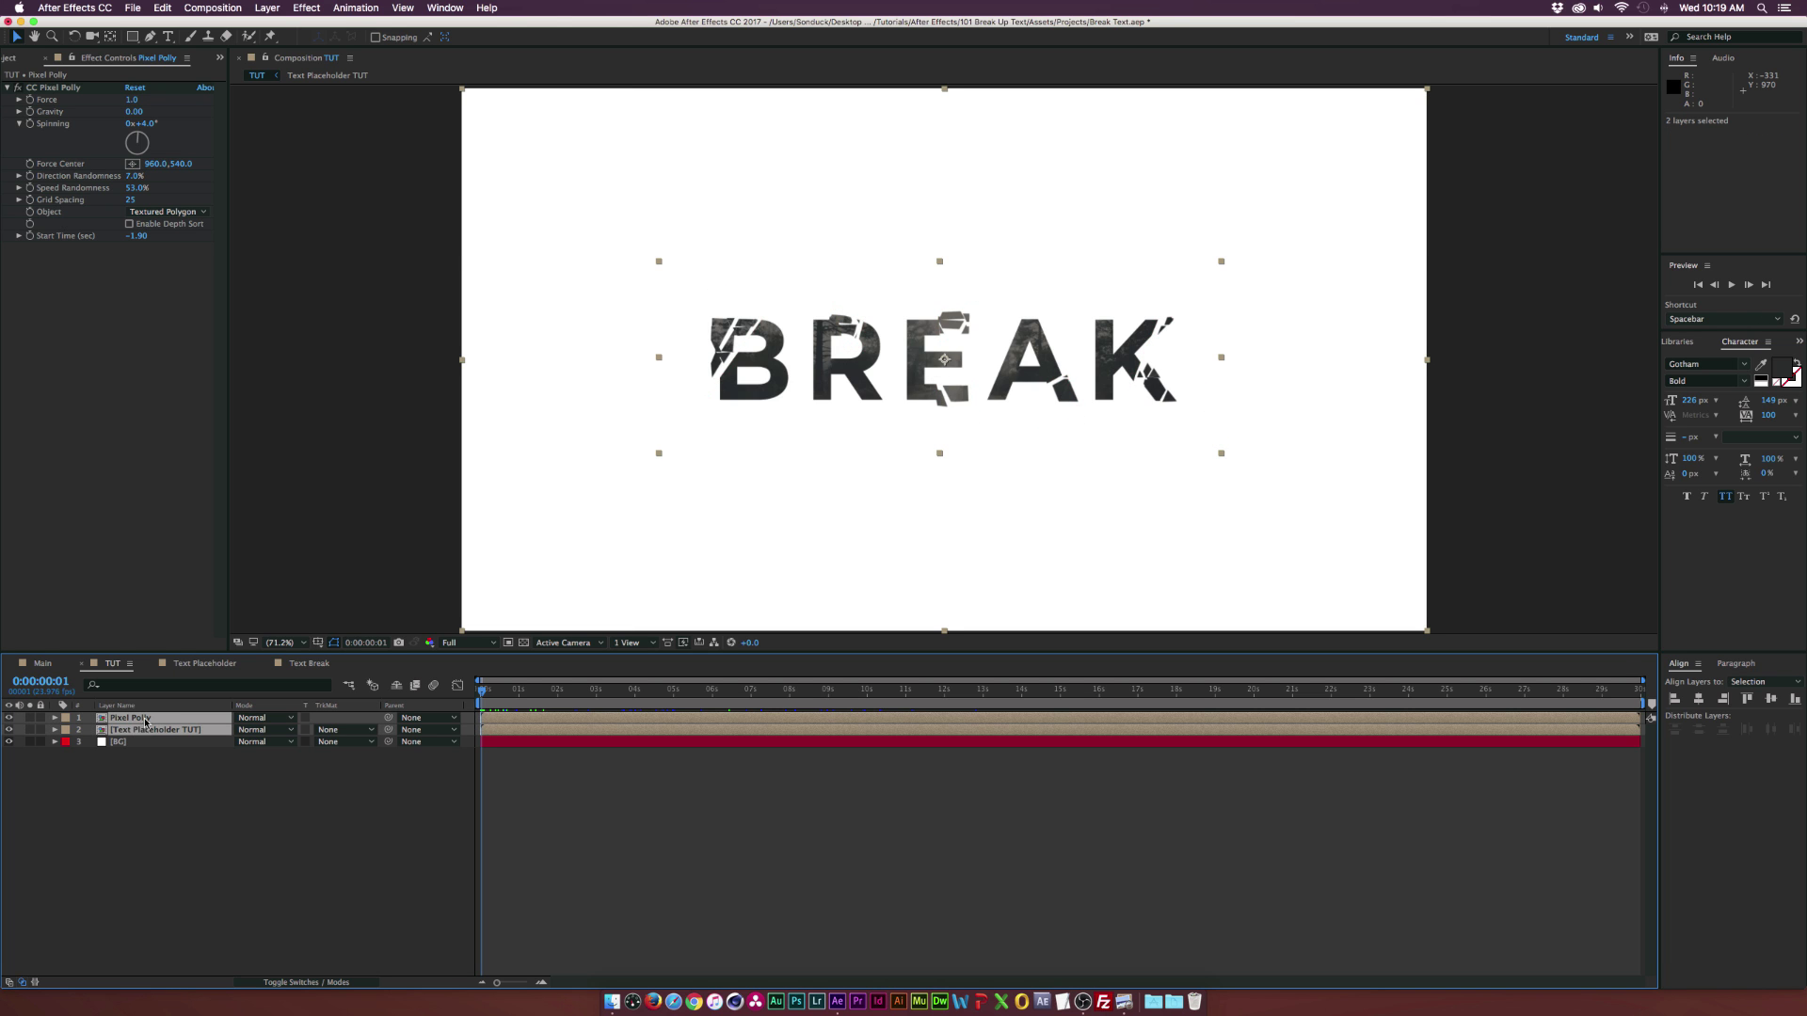
click(267, 8)
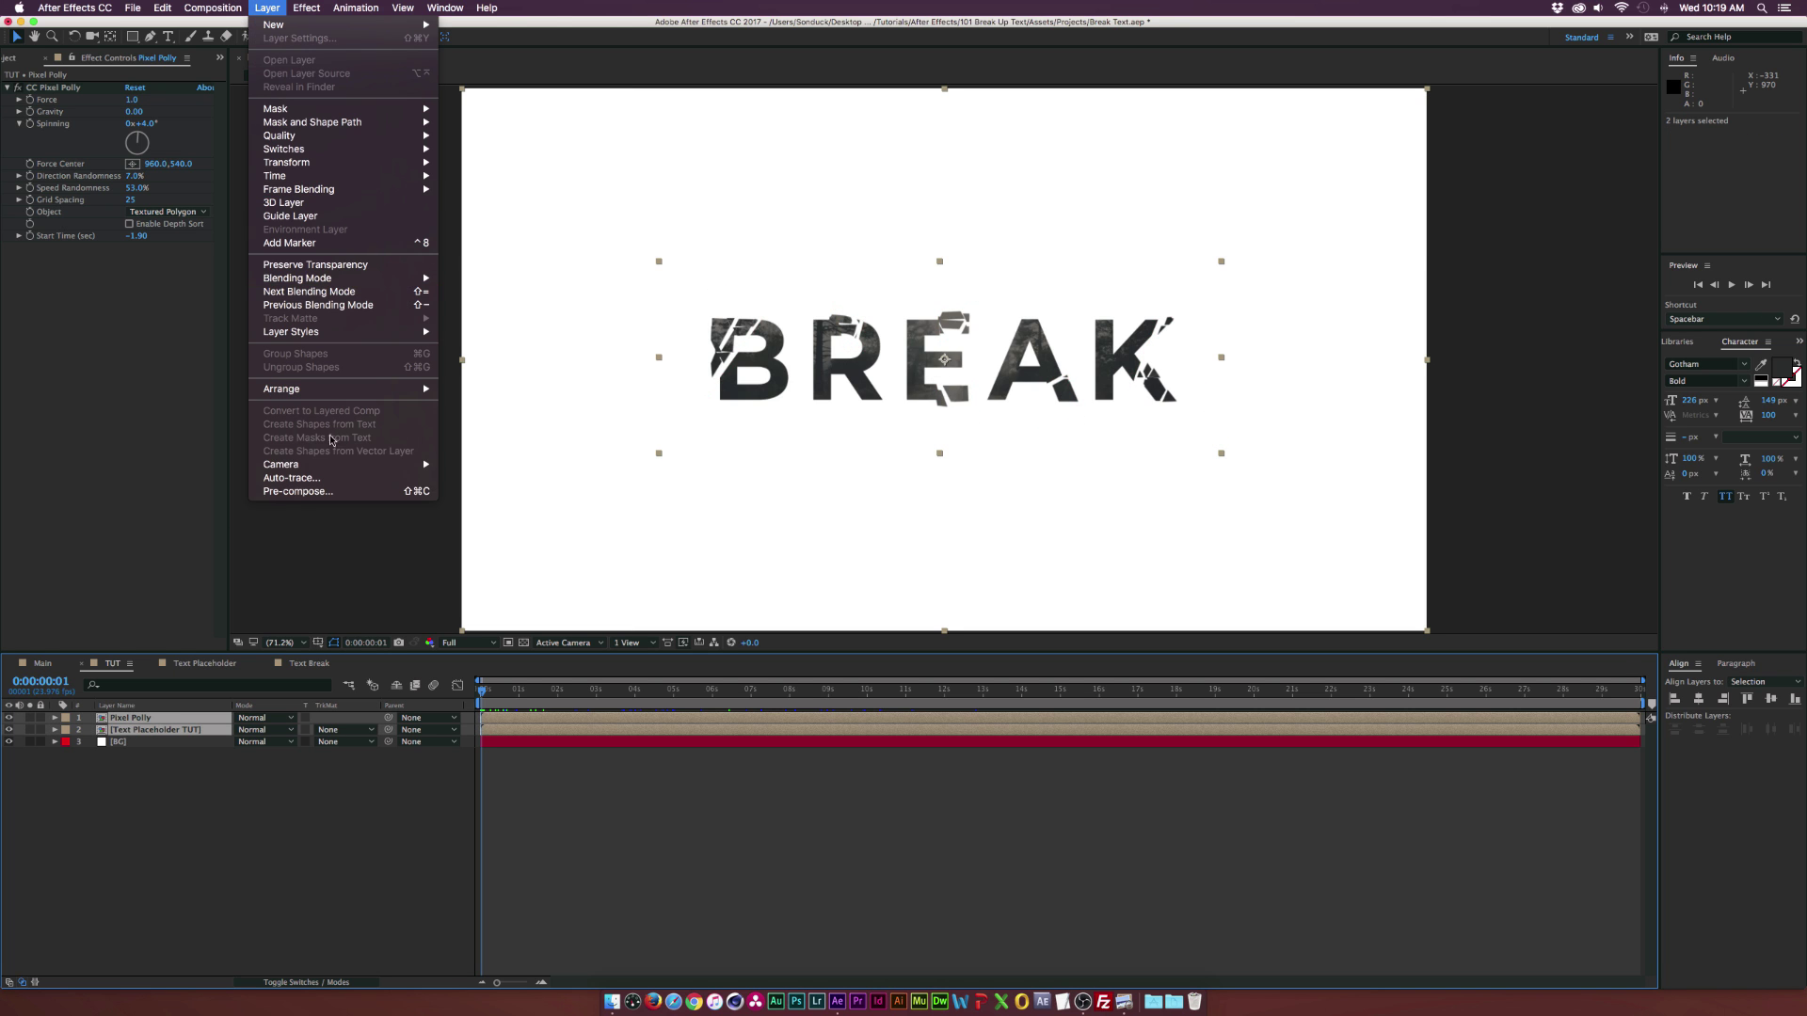
click(301, 488)
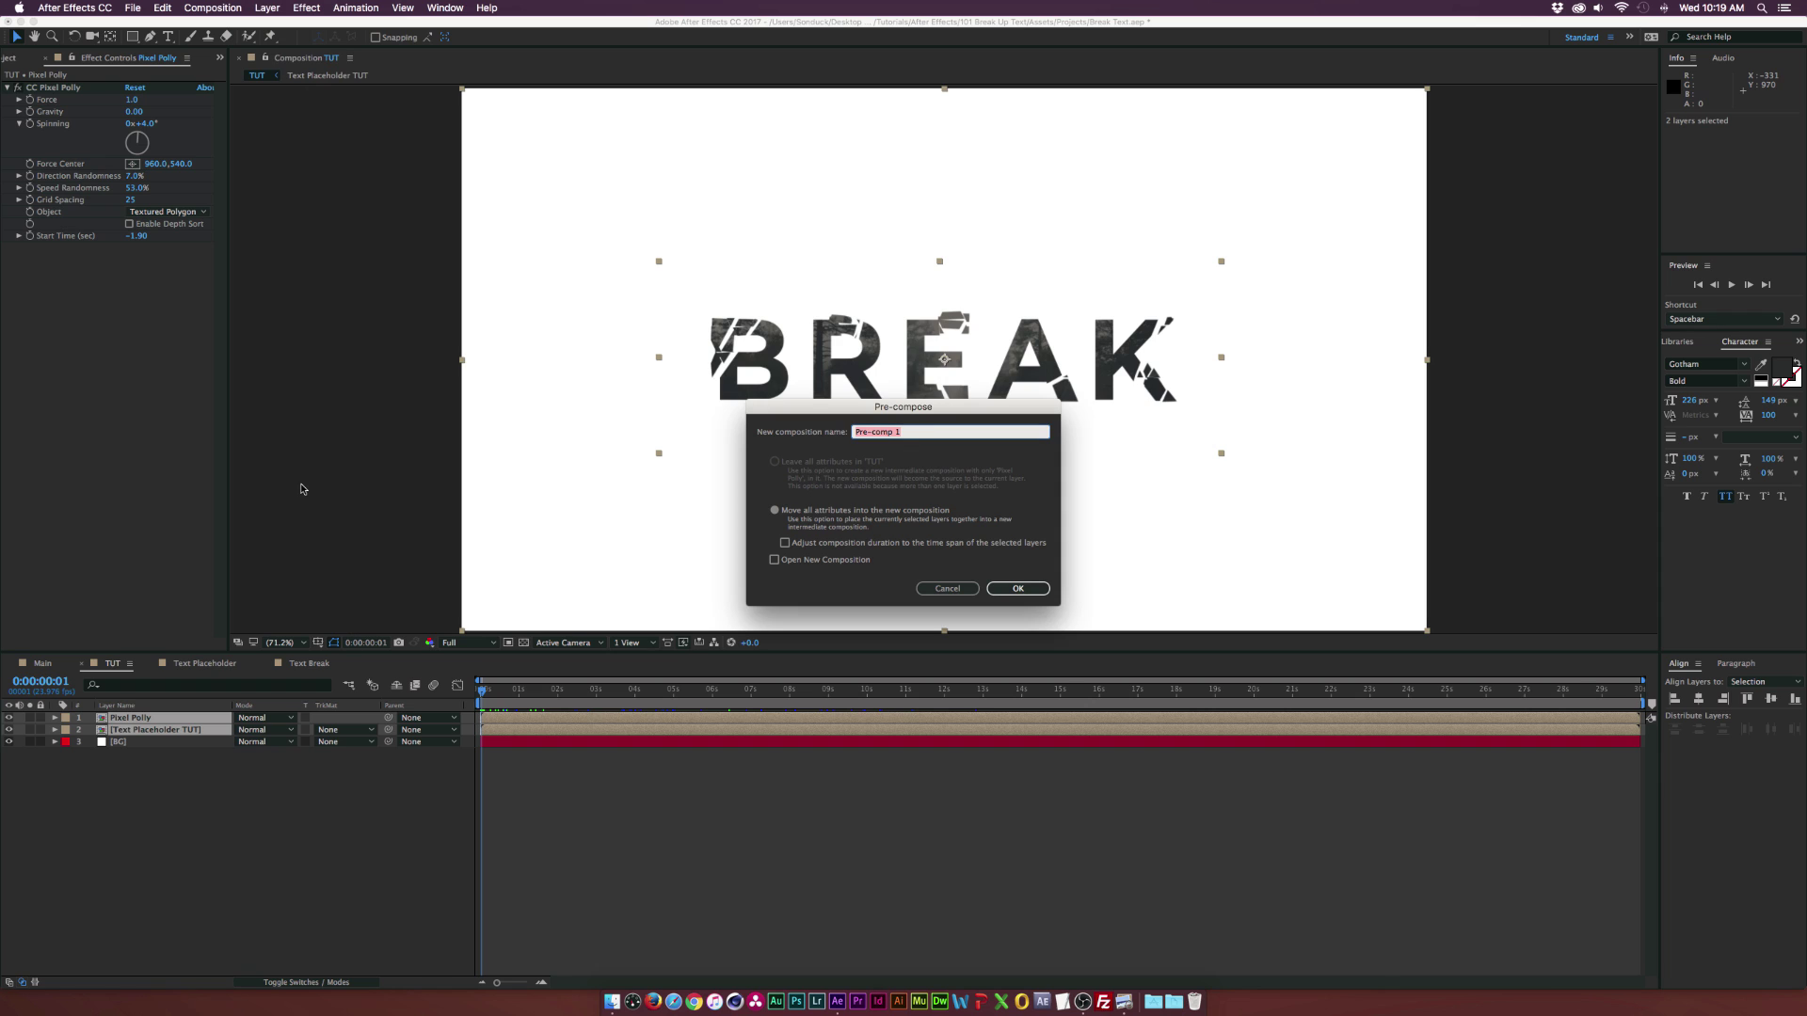
text(Broken Up Text)
key(Return)
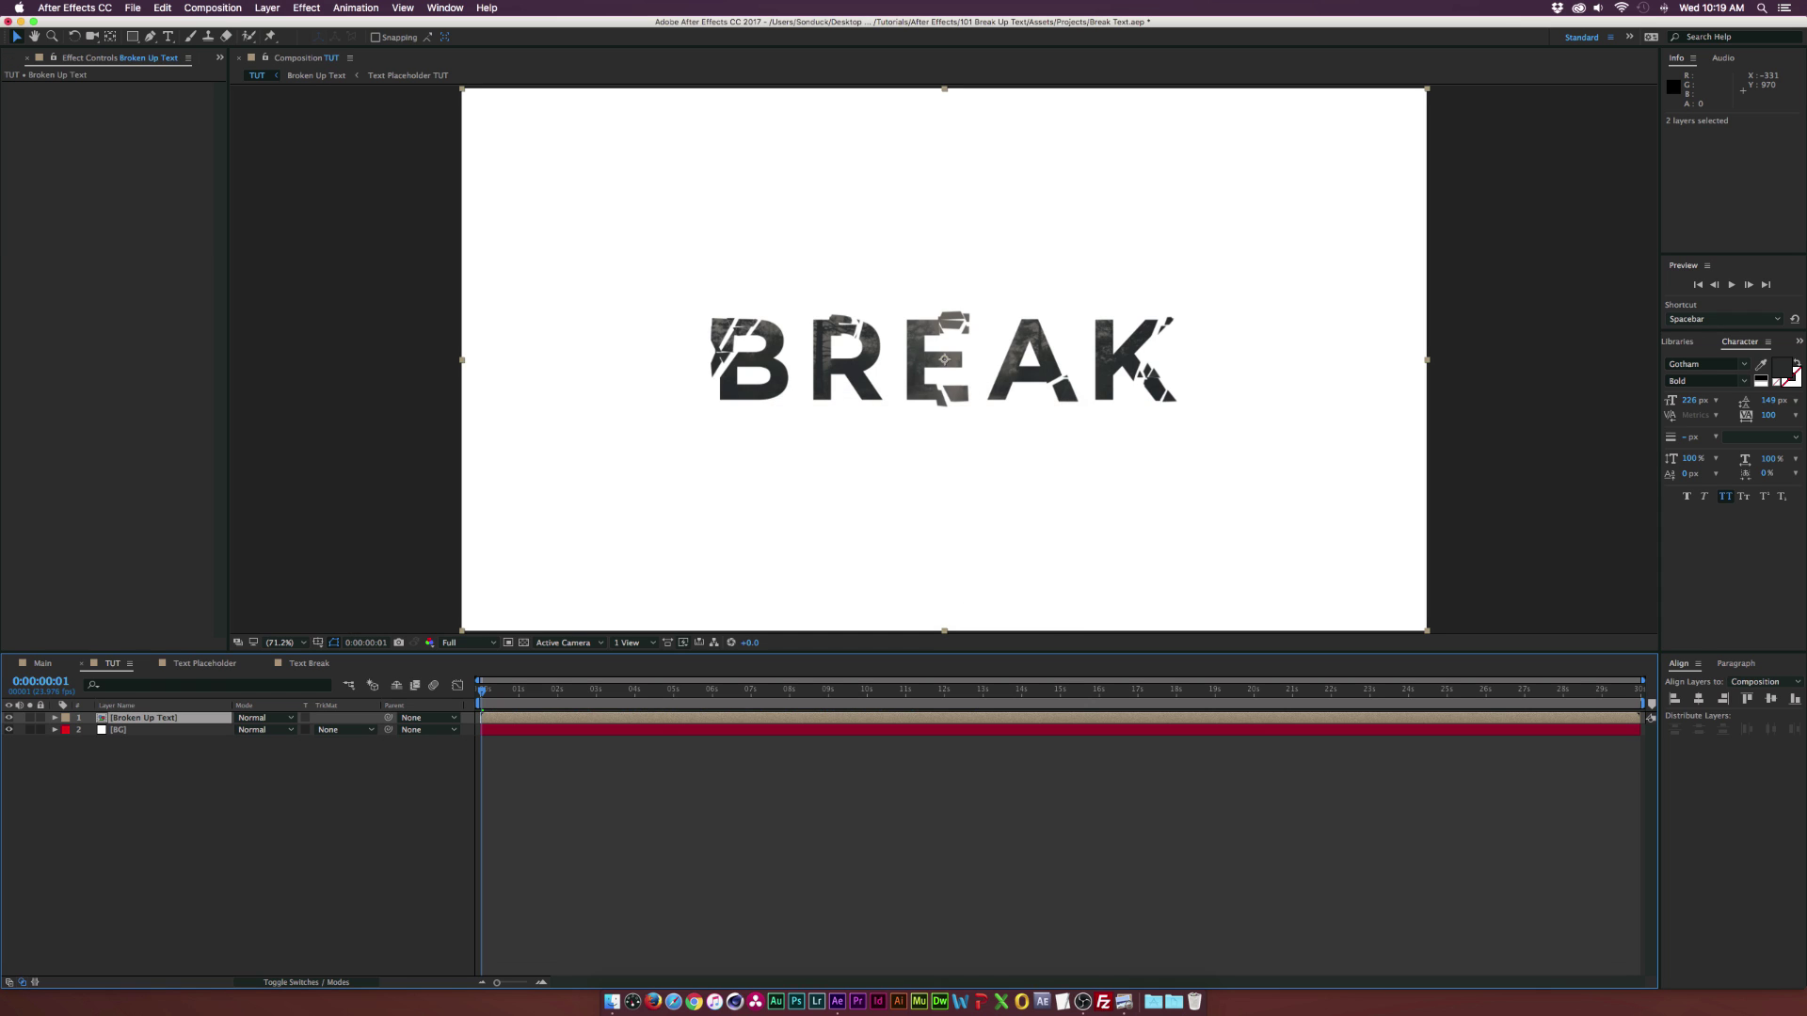
Step: Duplicate the Broken Up Text layer and rename the lower copy "Shadow"
key(super+d)
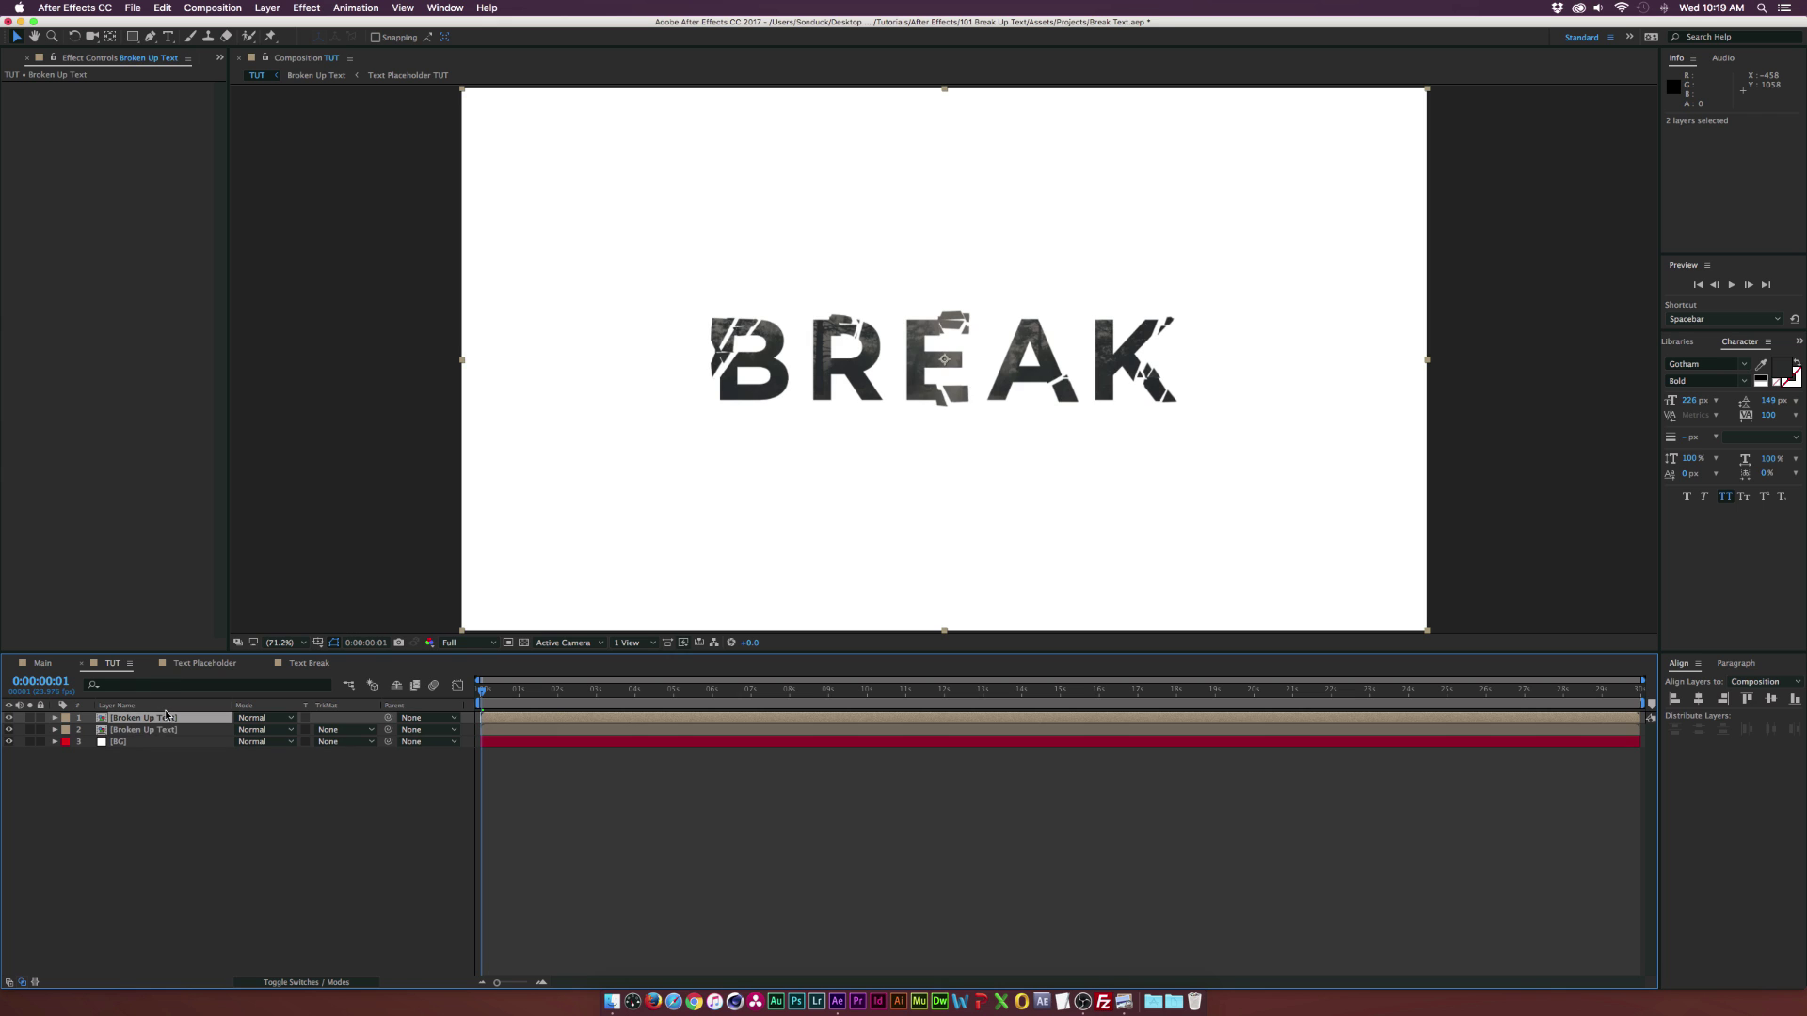
click(135, 731)
key(Return)
text(Sha)
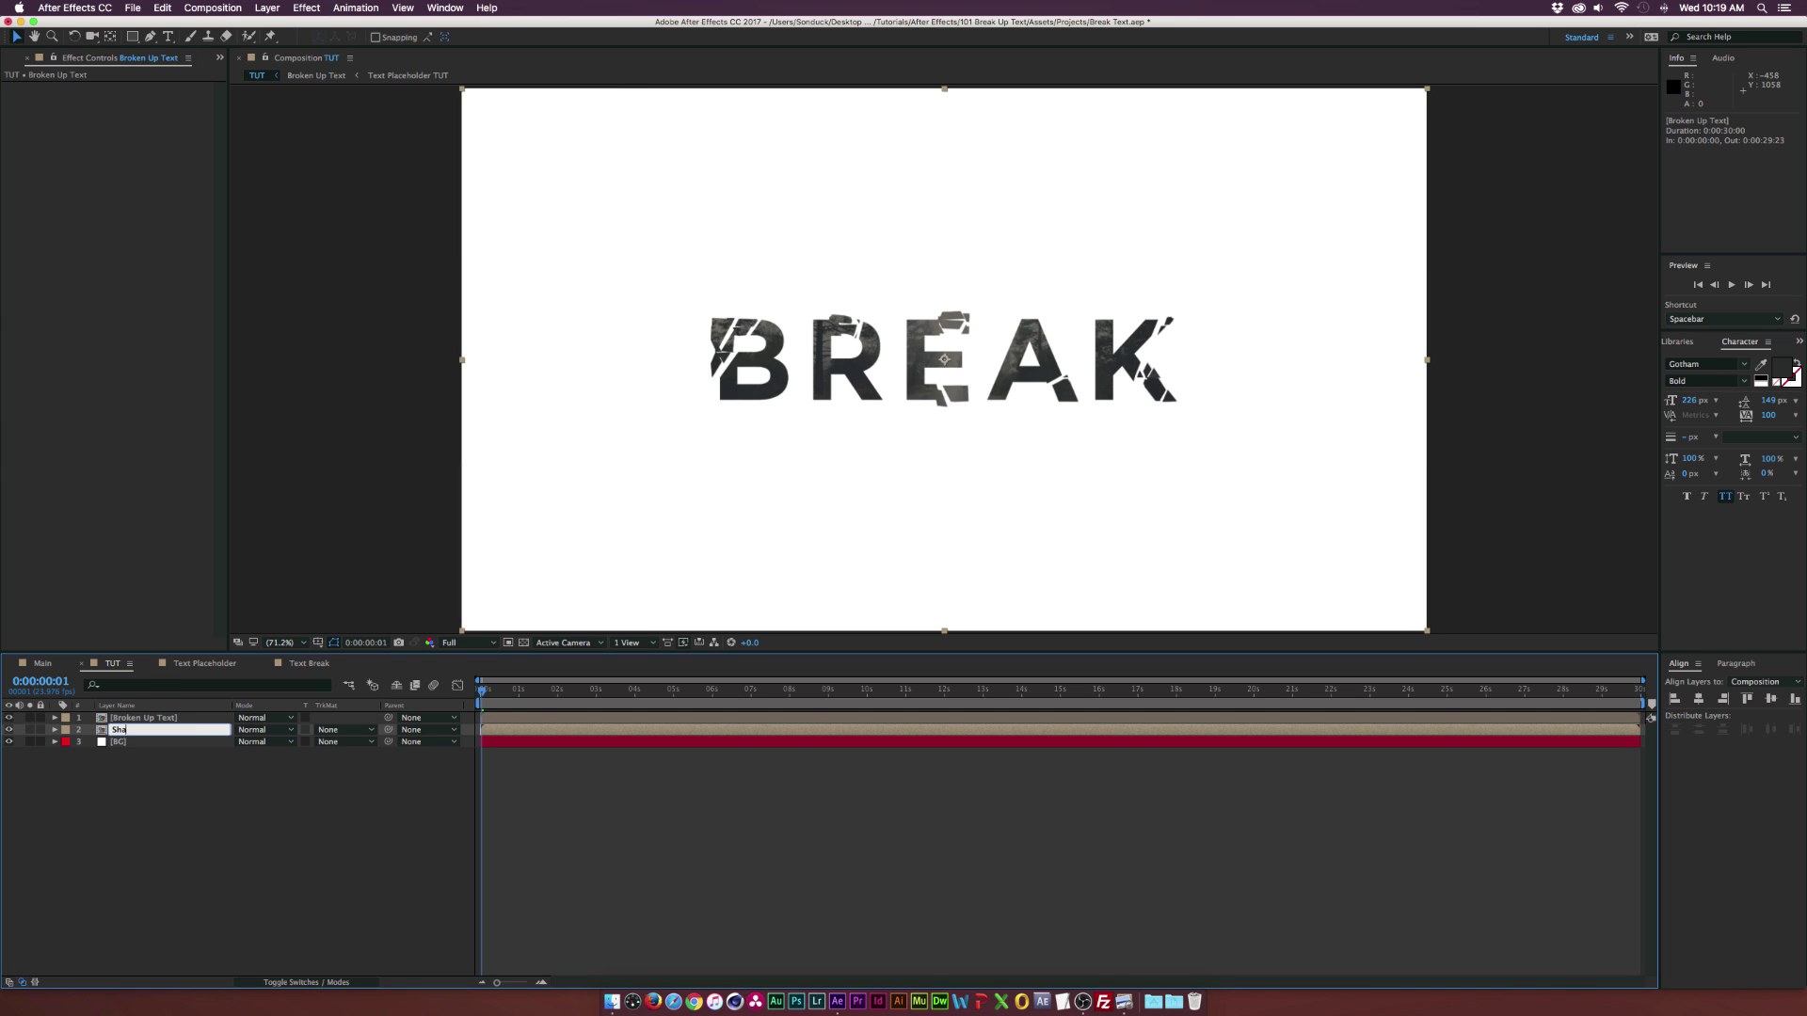
text(dow)
key(Return)
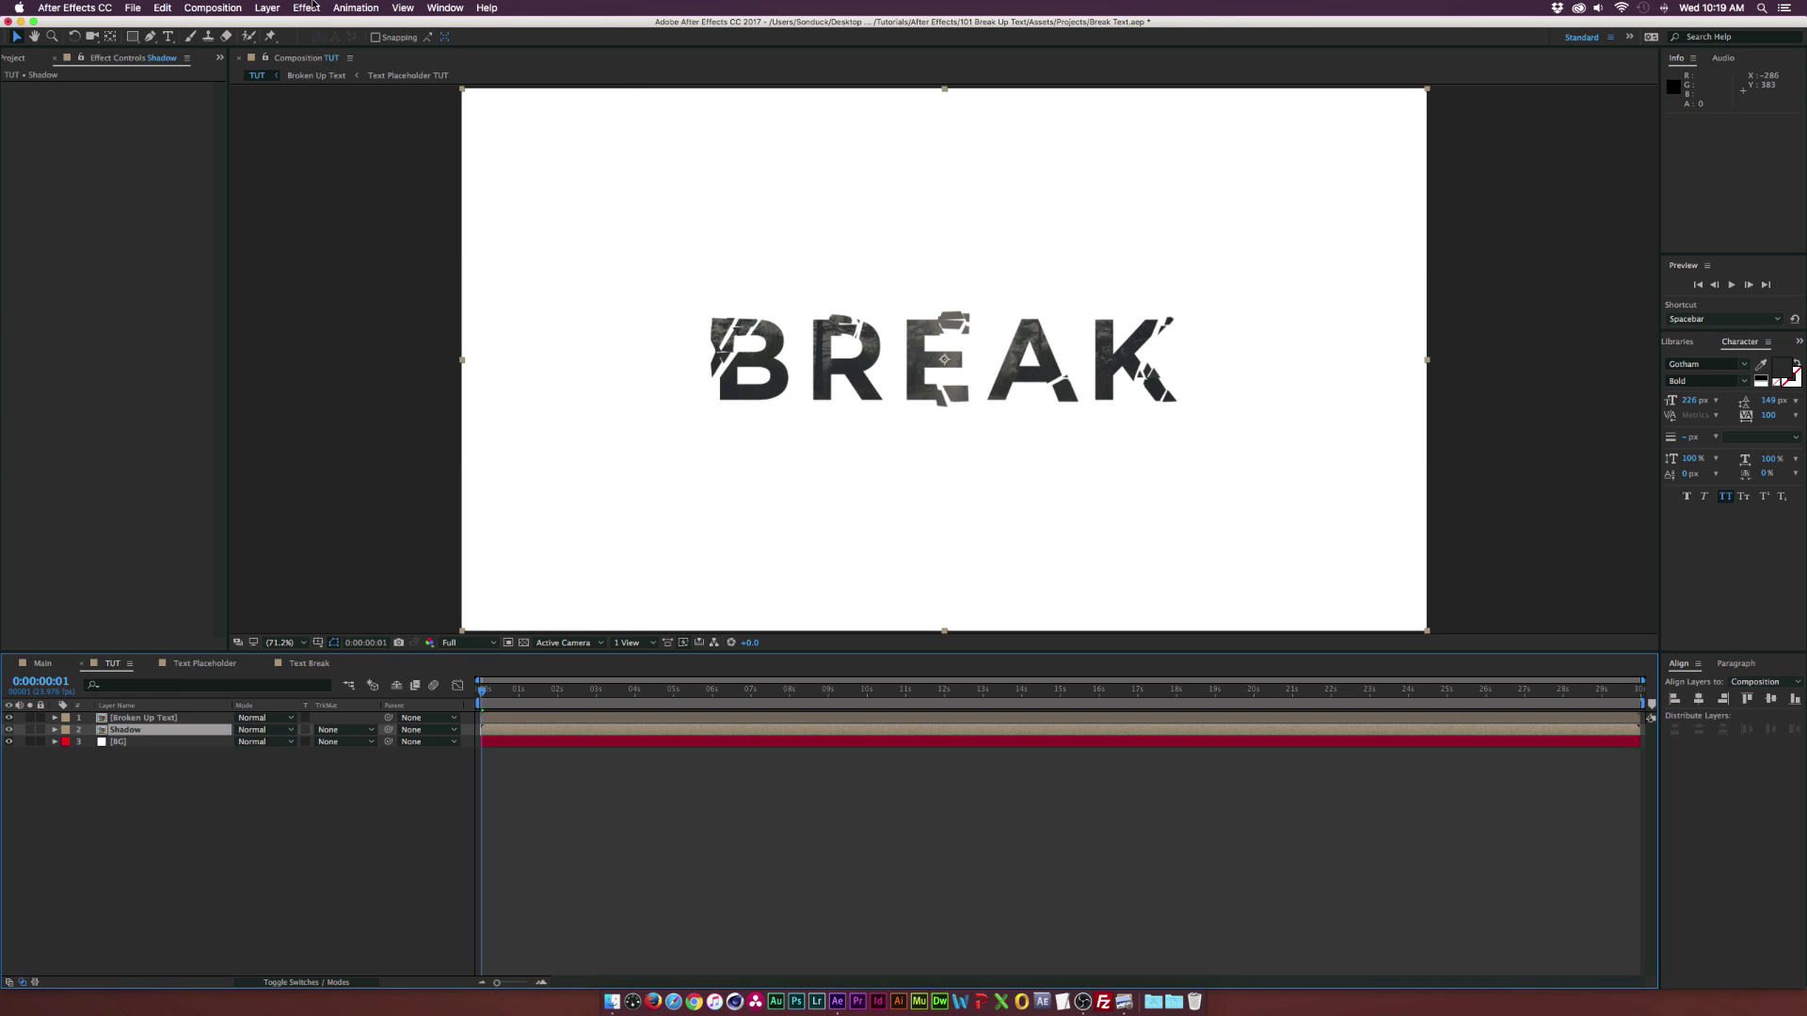
Step: Apply Perspective > Drop Shadow to the Shadow layer
click(307, 8)
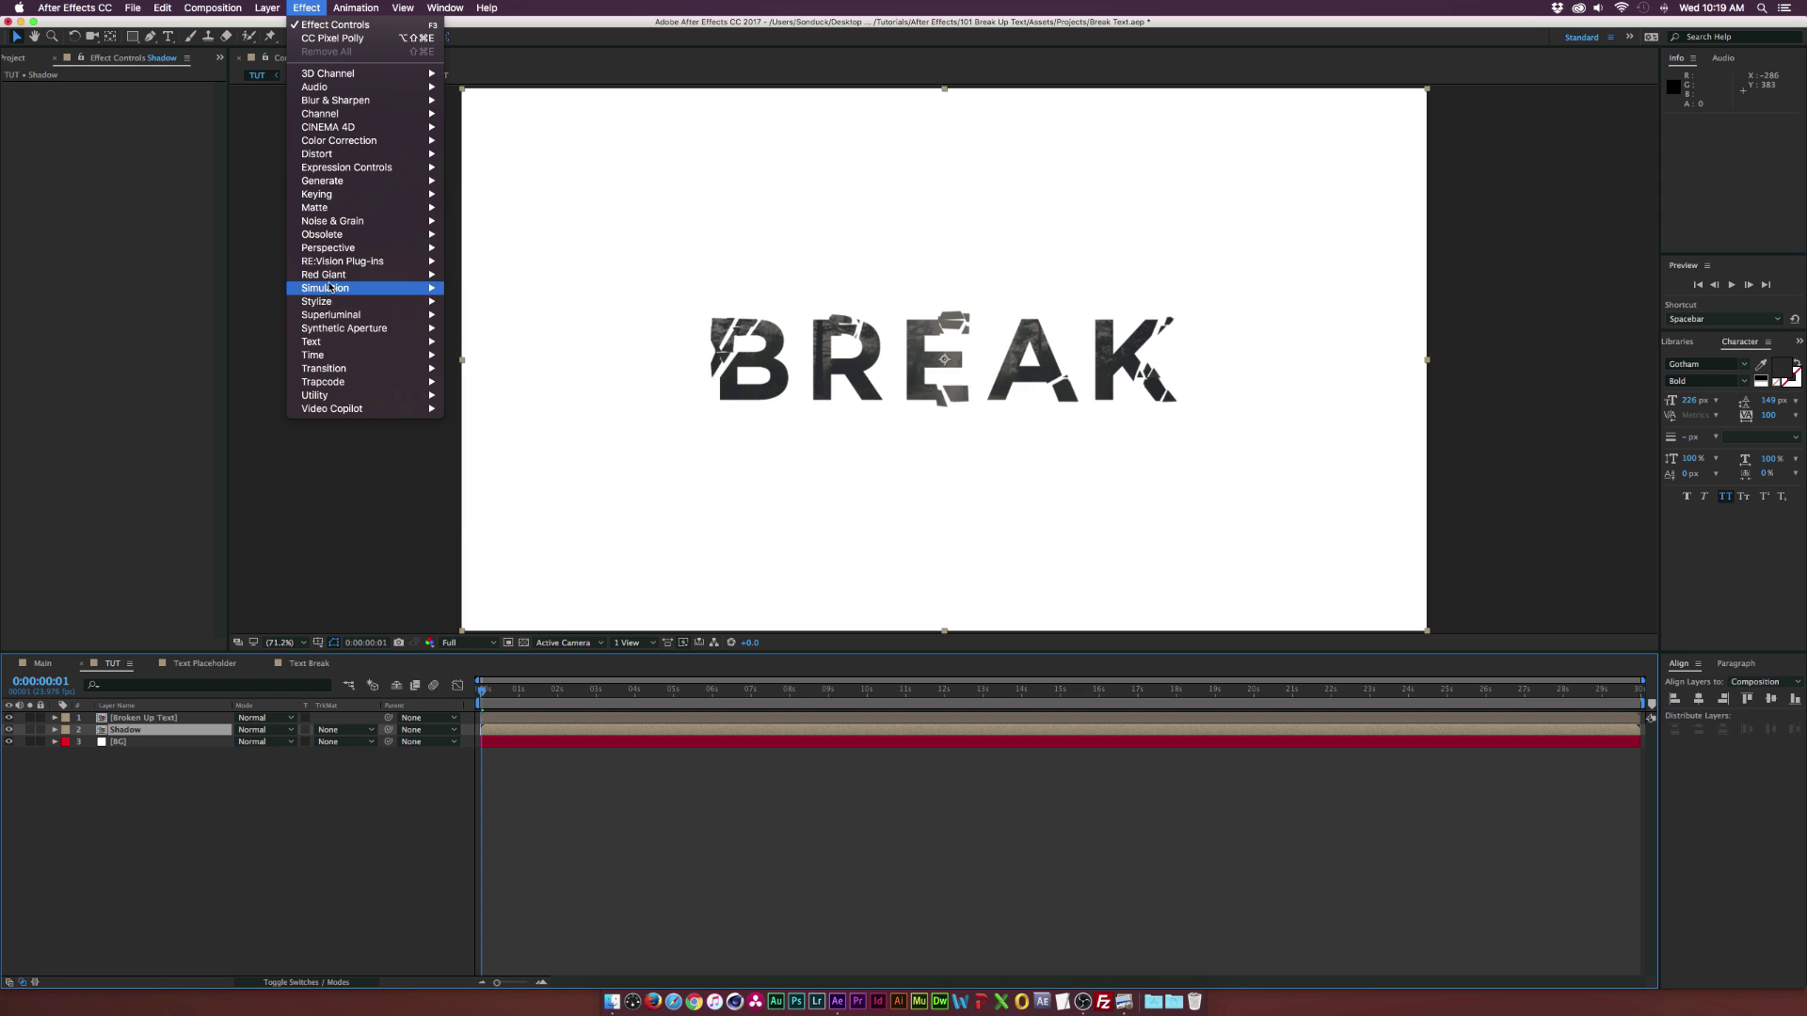
mouse_move(339, 248)
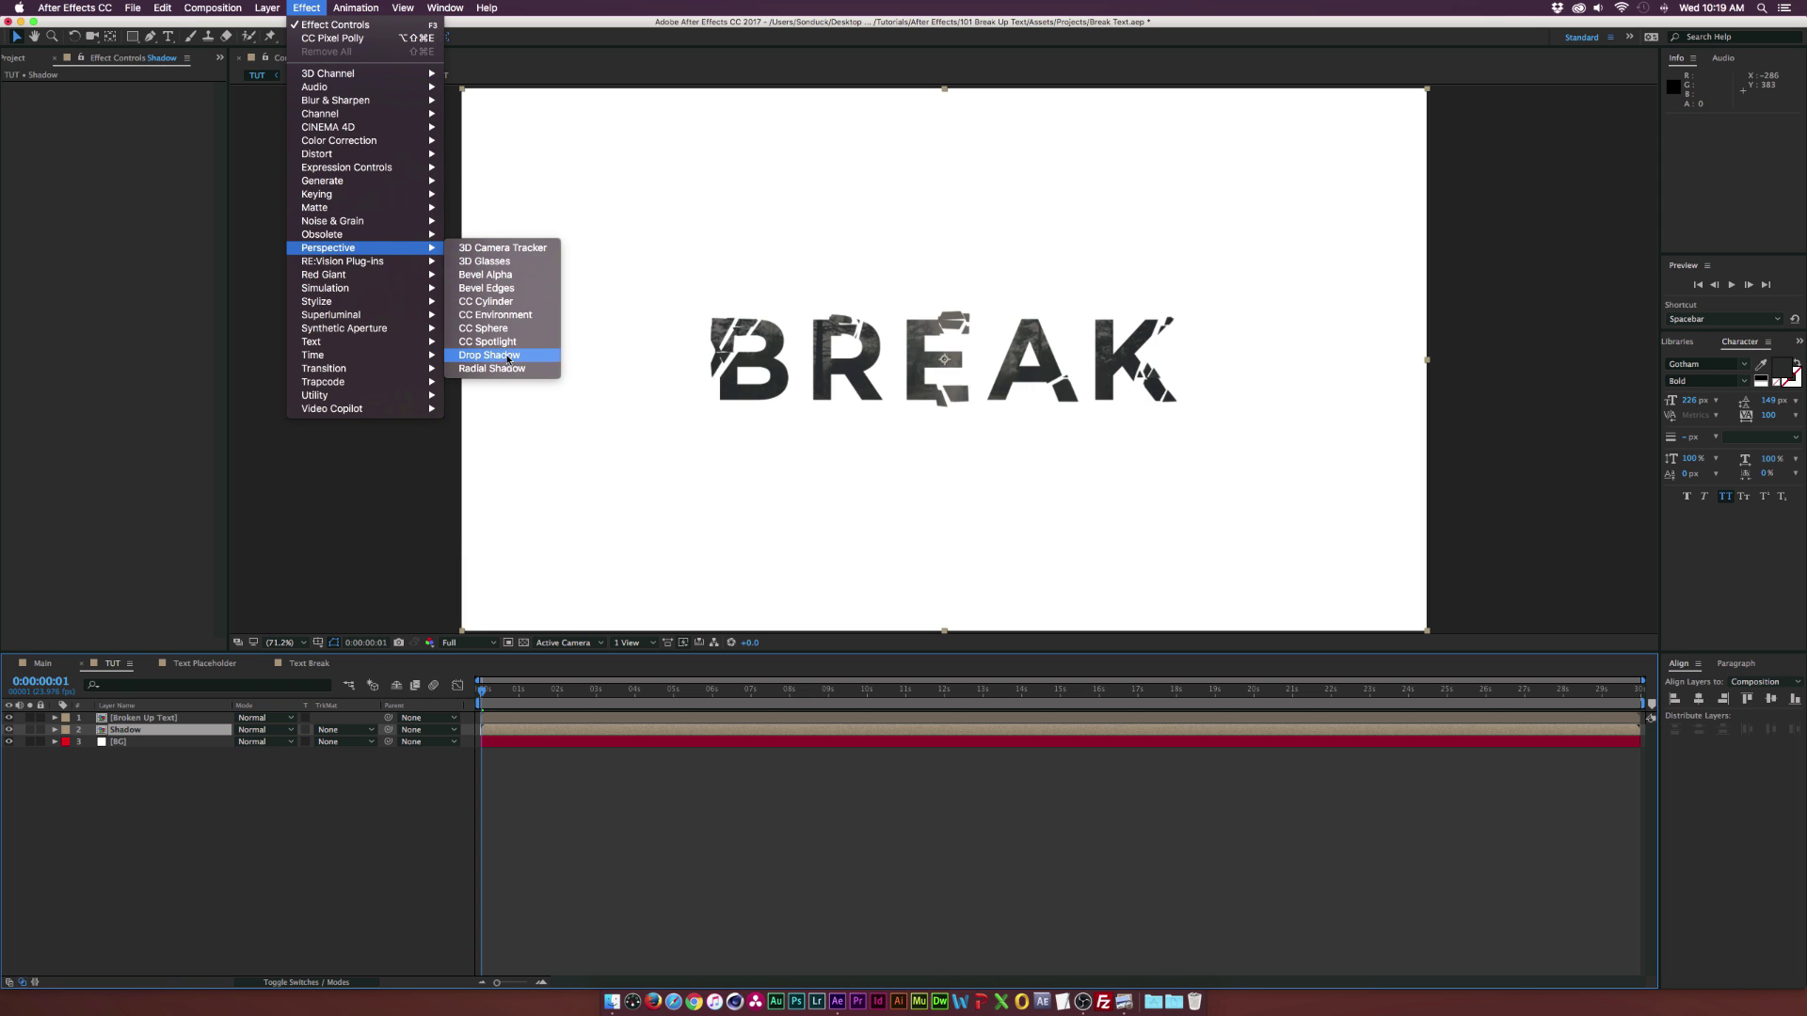
click(508, 356)
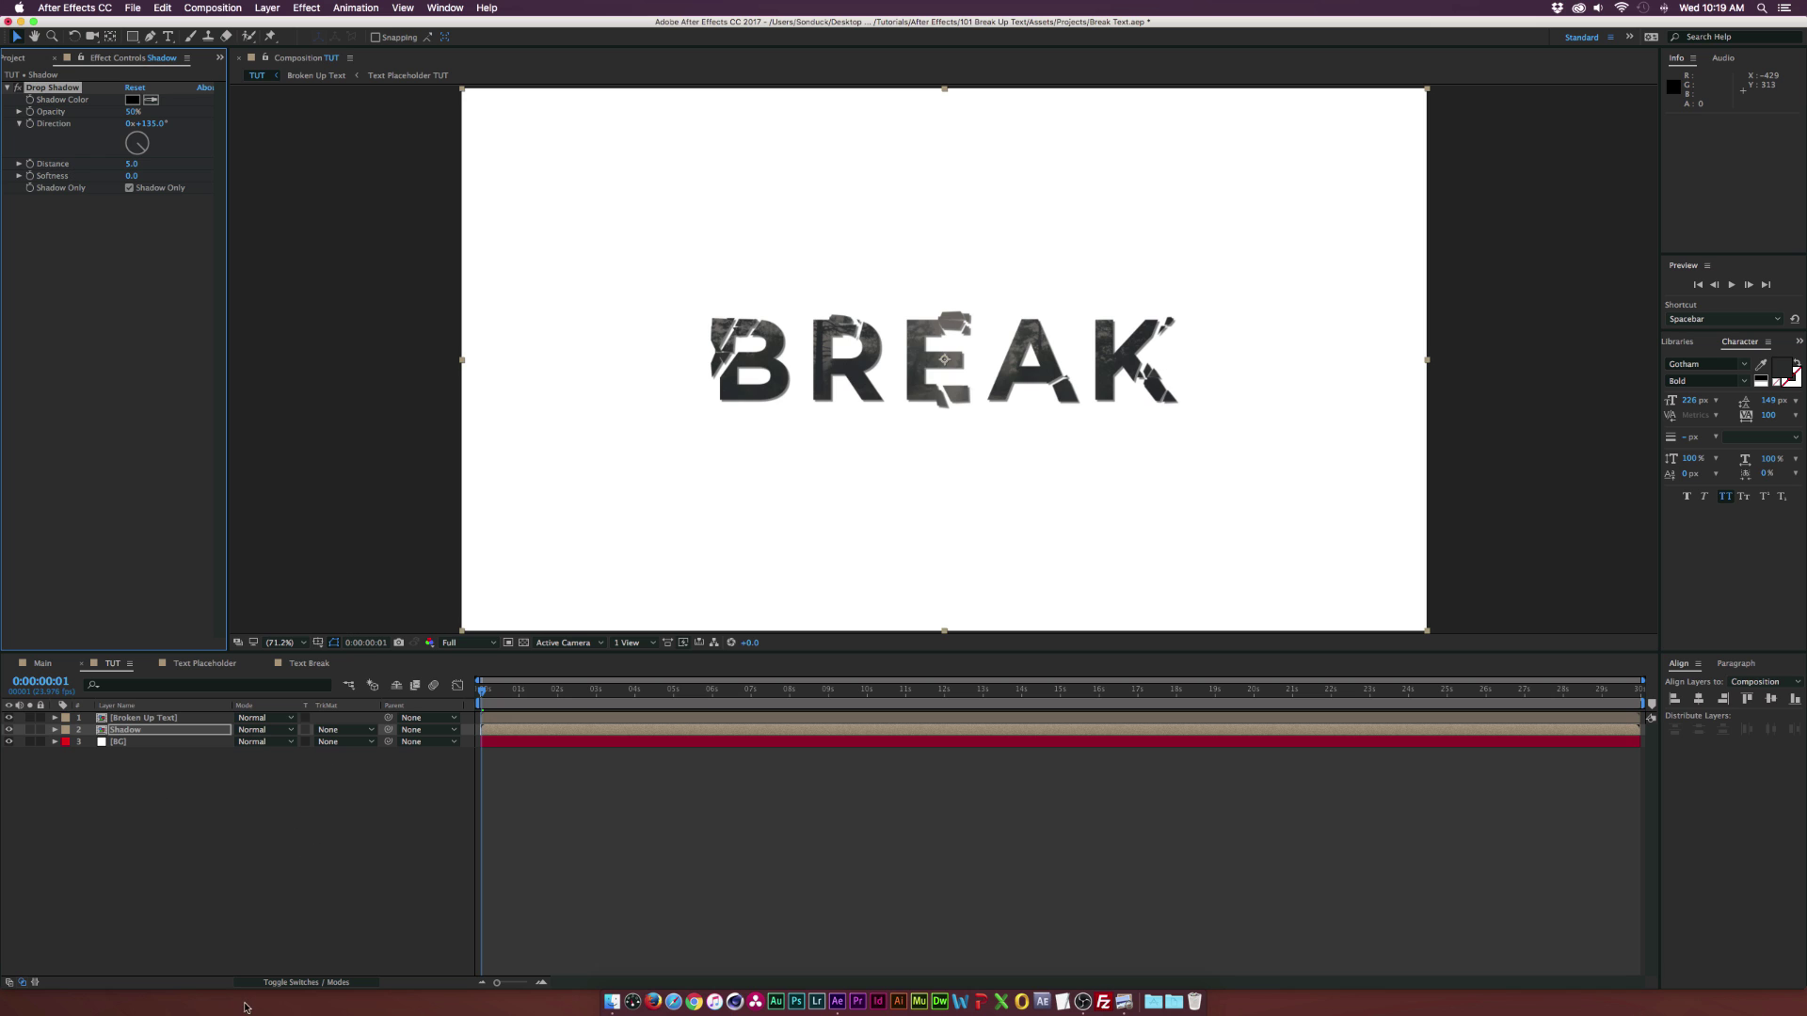
Step: Make the Shadow layer 3D and tilt it back on X Rotation
click(282, 982)
click(313, 730)
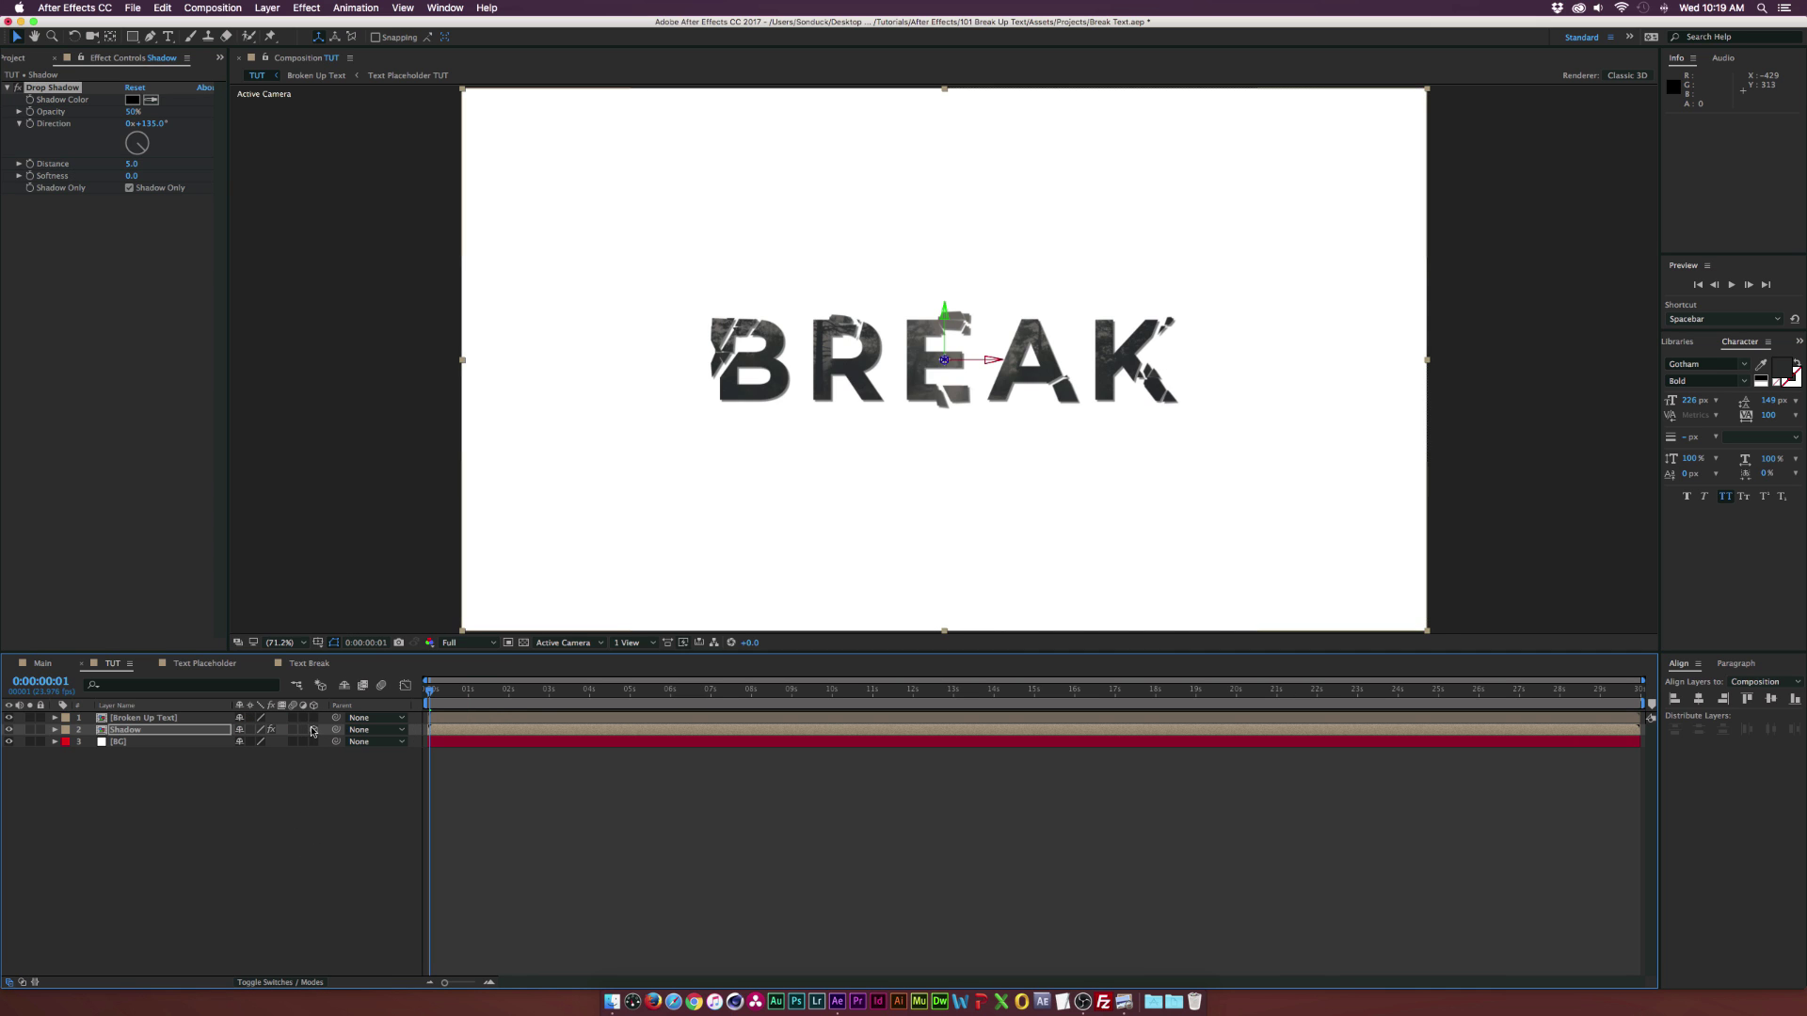
key(r)
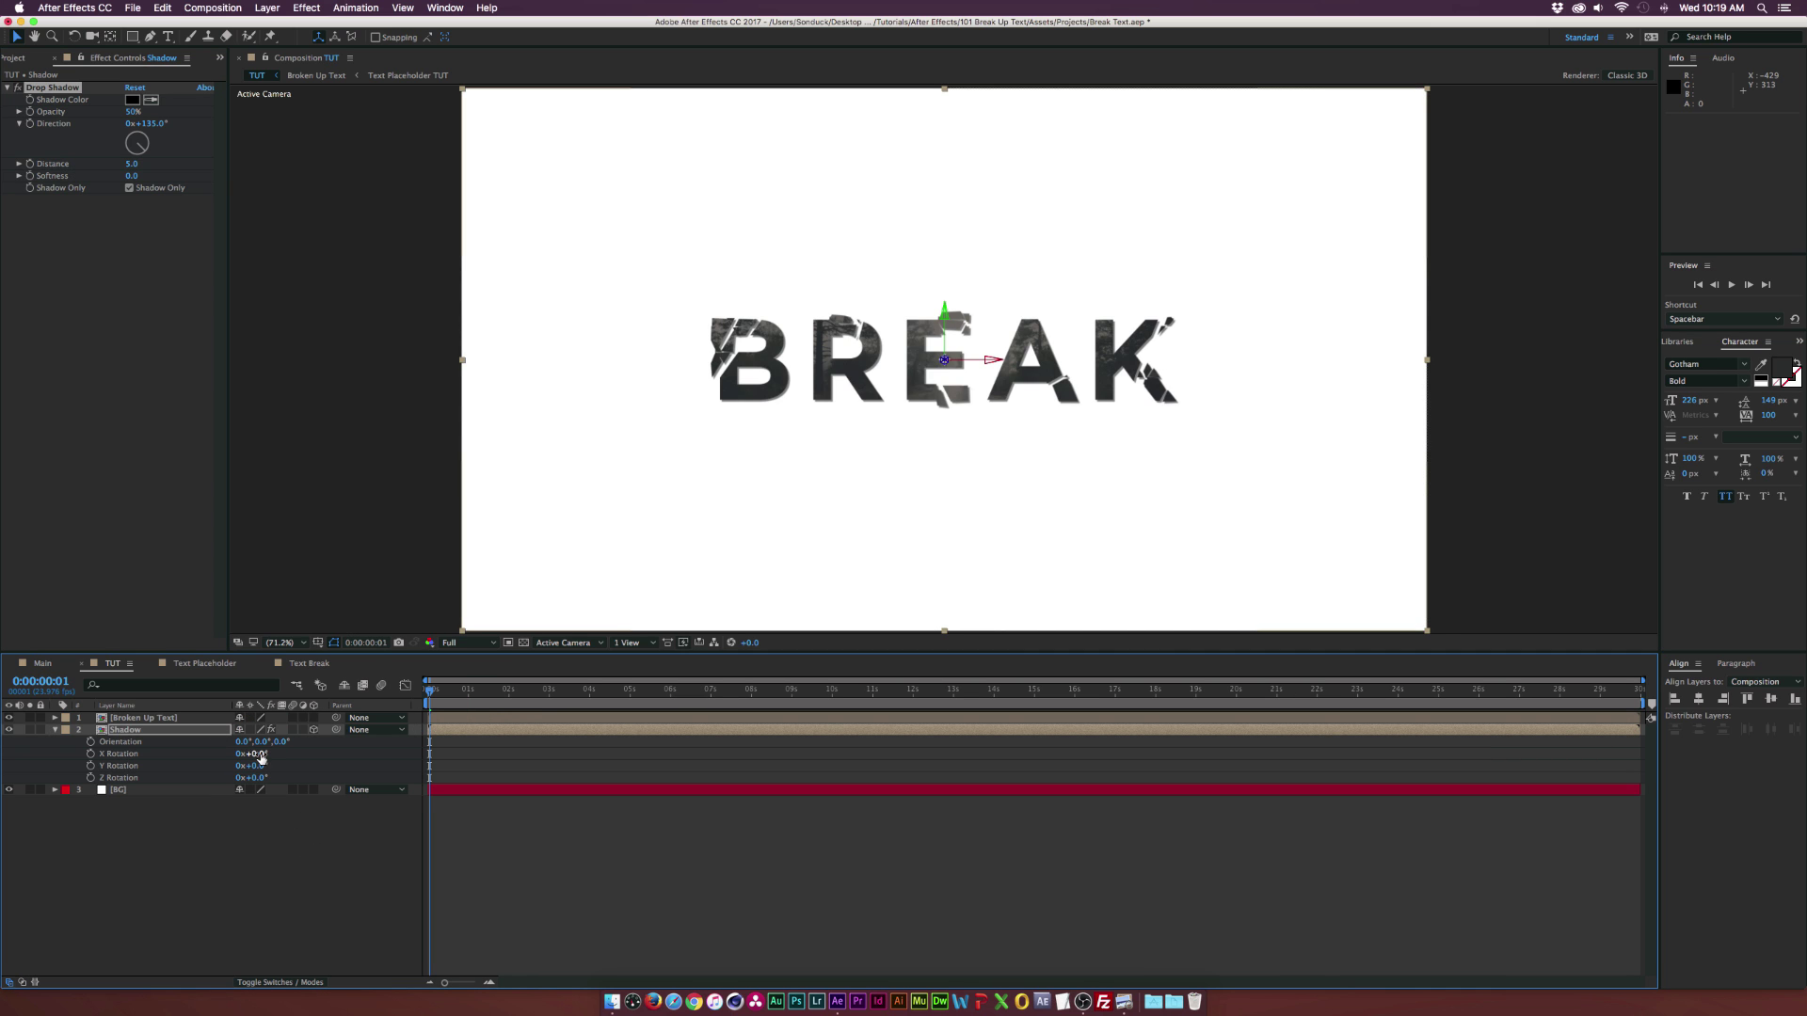
drag(258, 757, 204, 756)
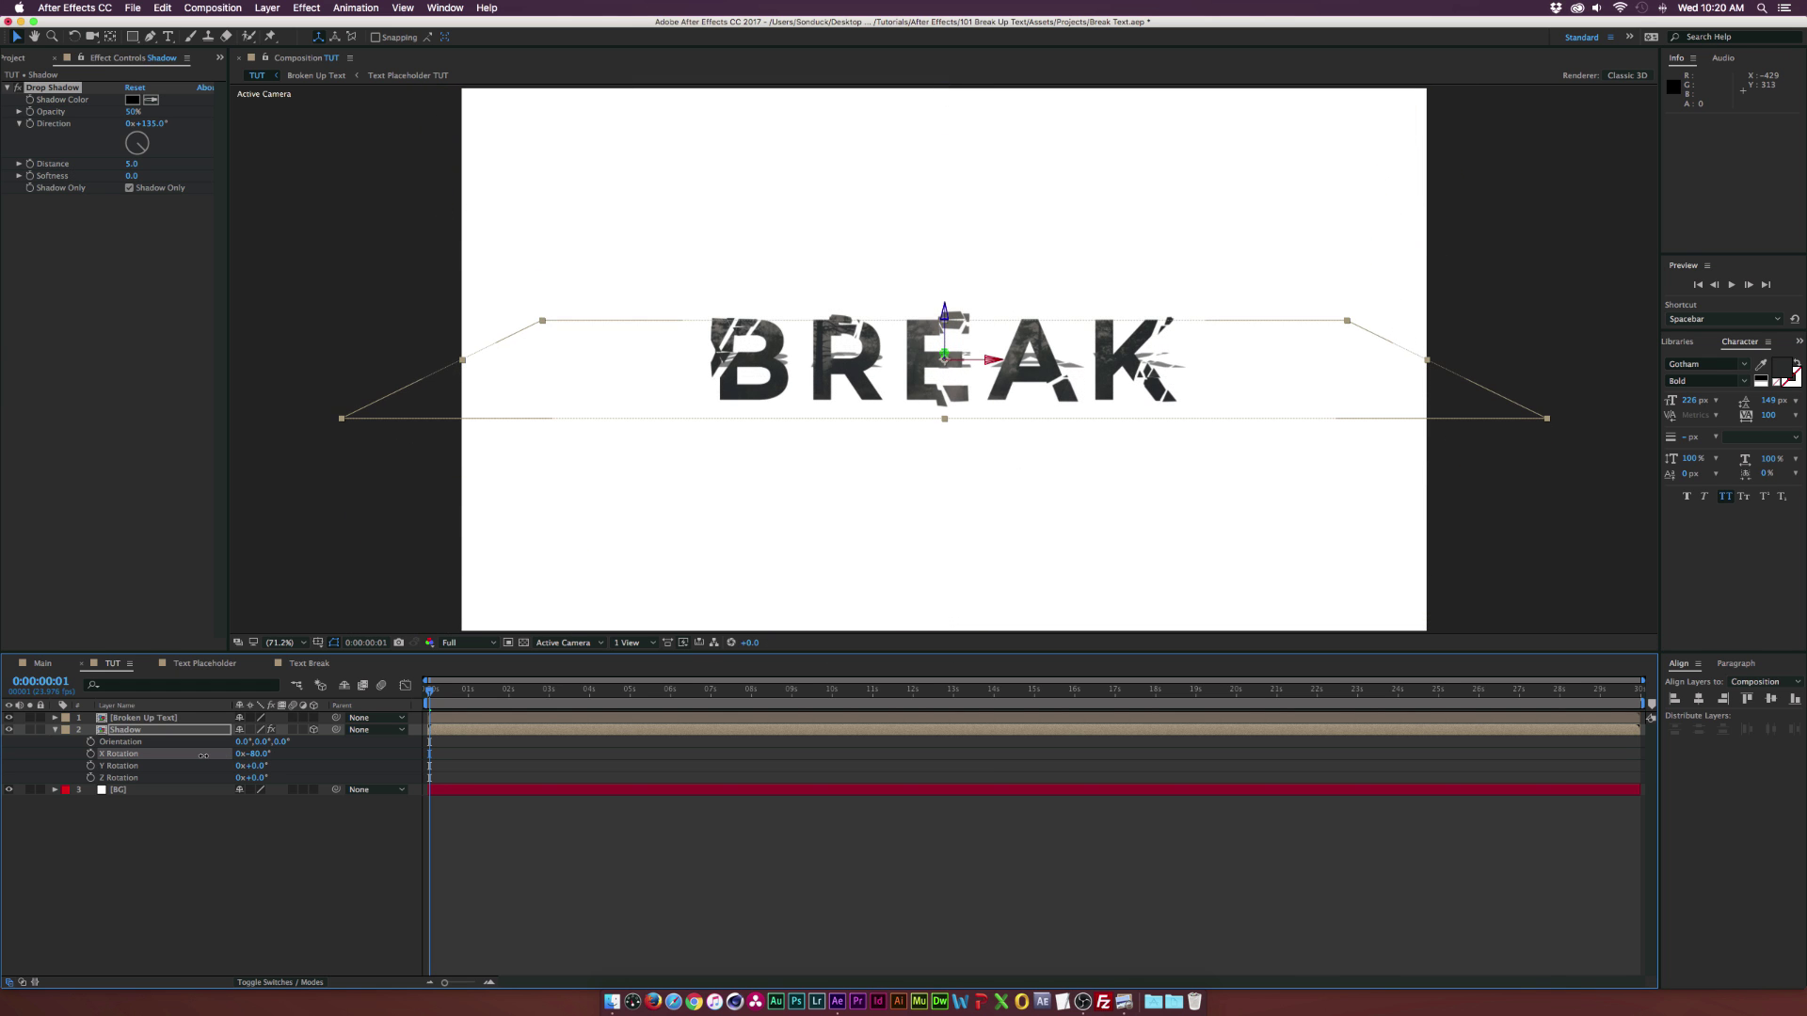
Step: Scale the Shadow layer to 92, 186 and move it lower beneath BREAK
click(253, 844)
click(155, 730)
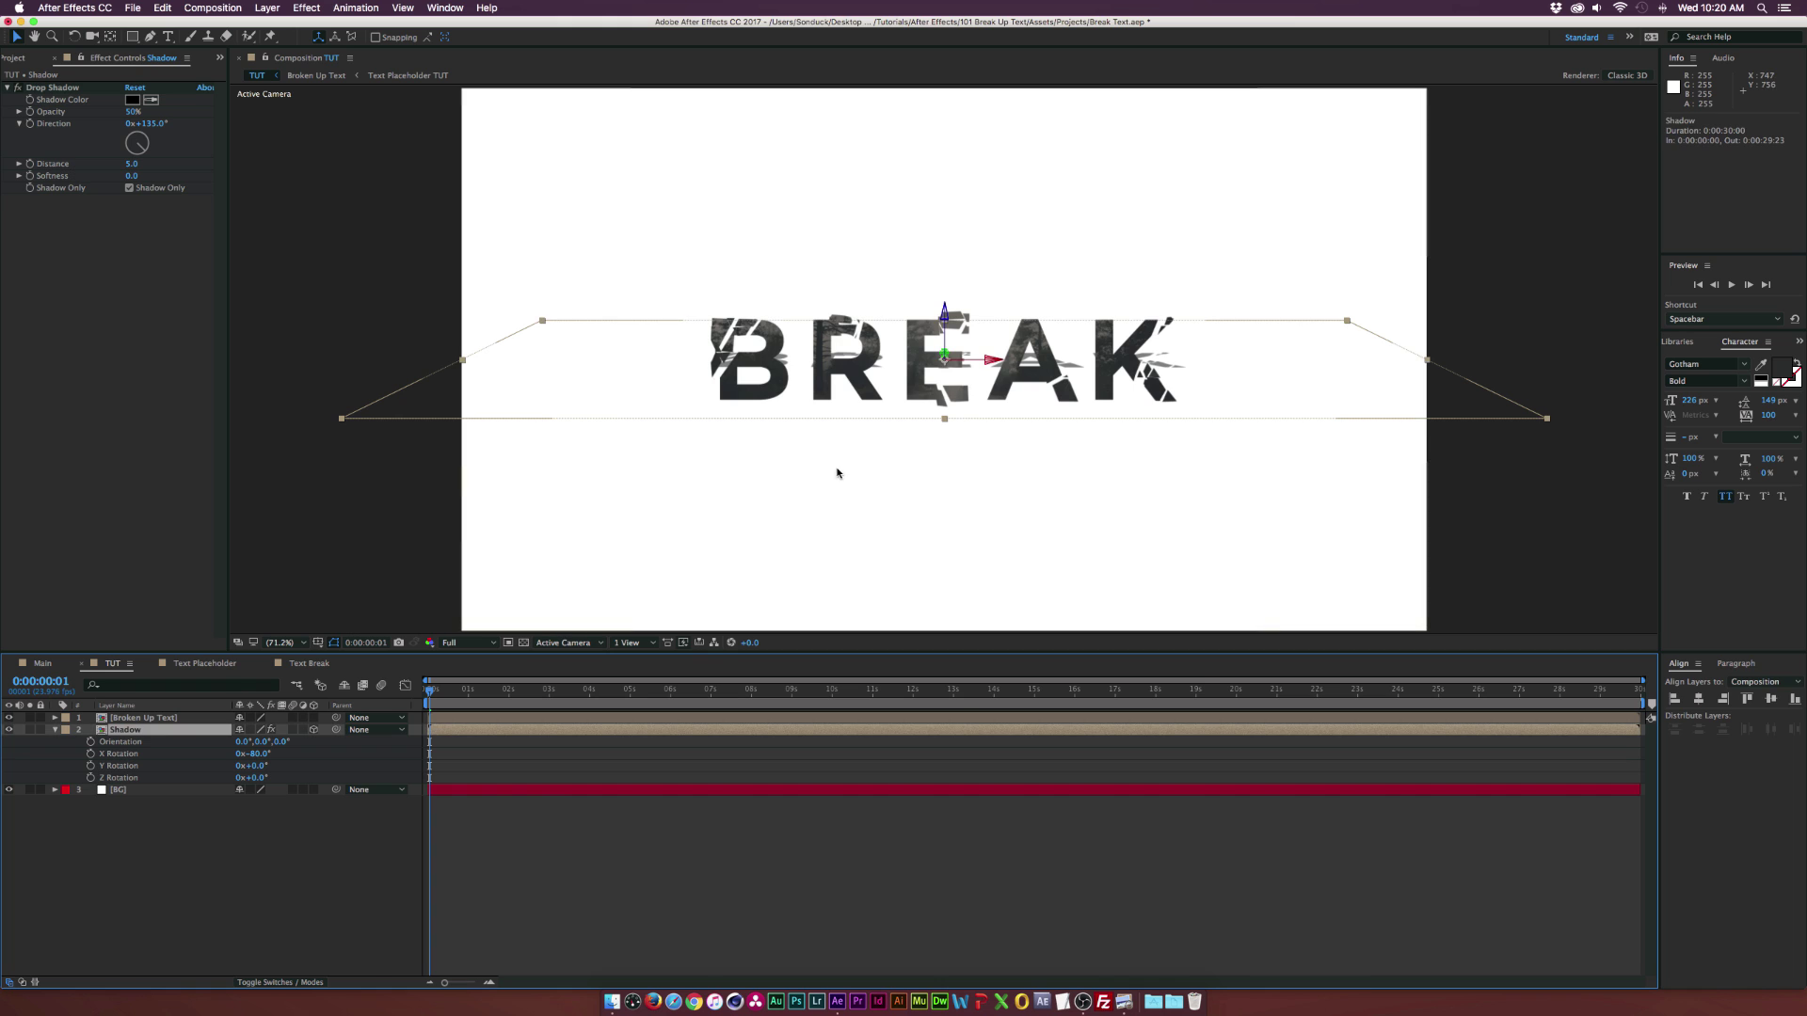
key(s)
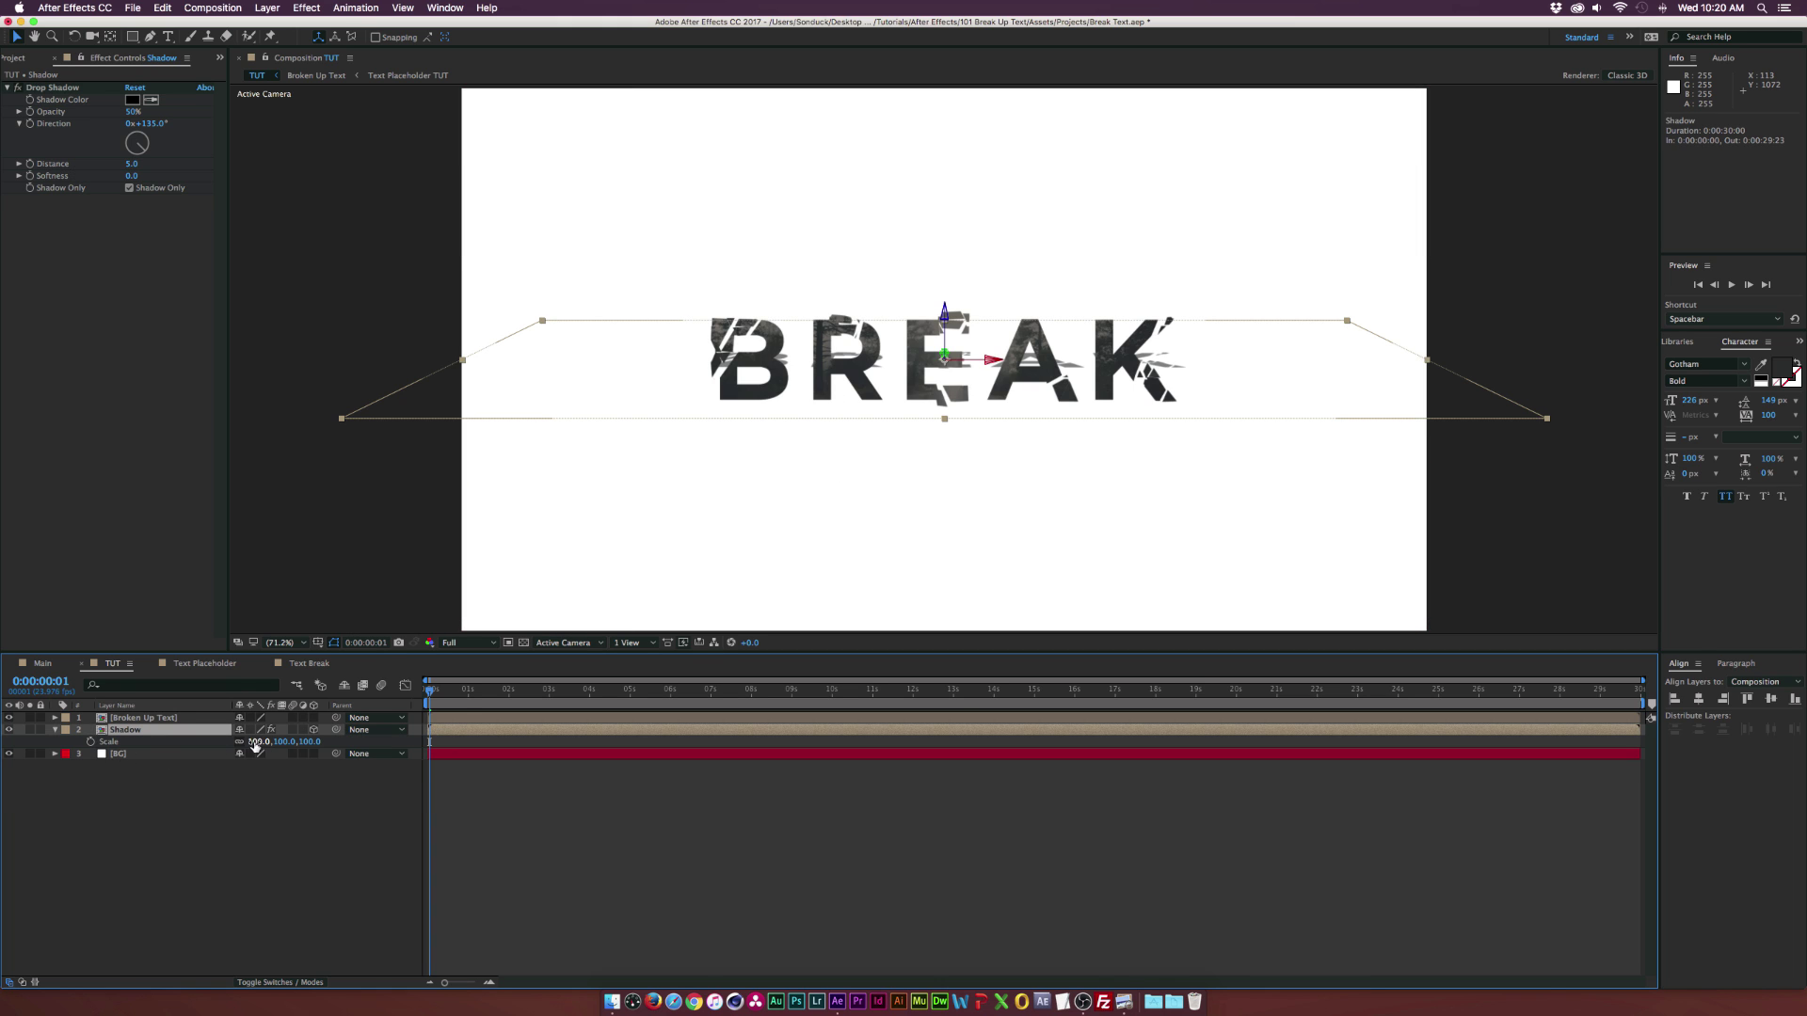
drag(284, 746, 365, 746)
mouse_move(843, 393)
mouse_down()
mouse_move(882, 417)
mouse_move(828, 423)
mouse_up()
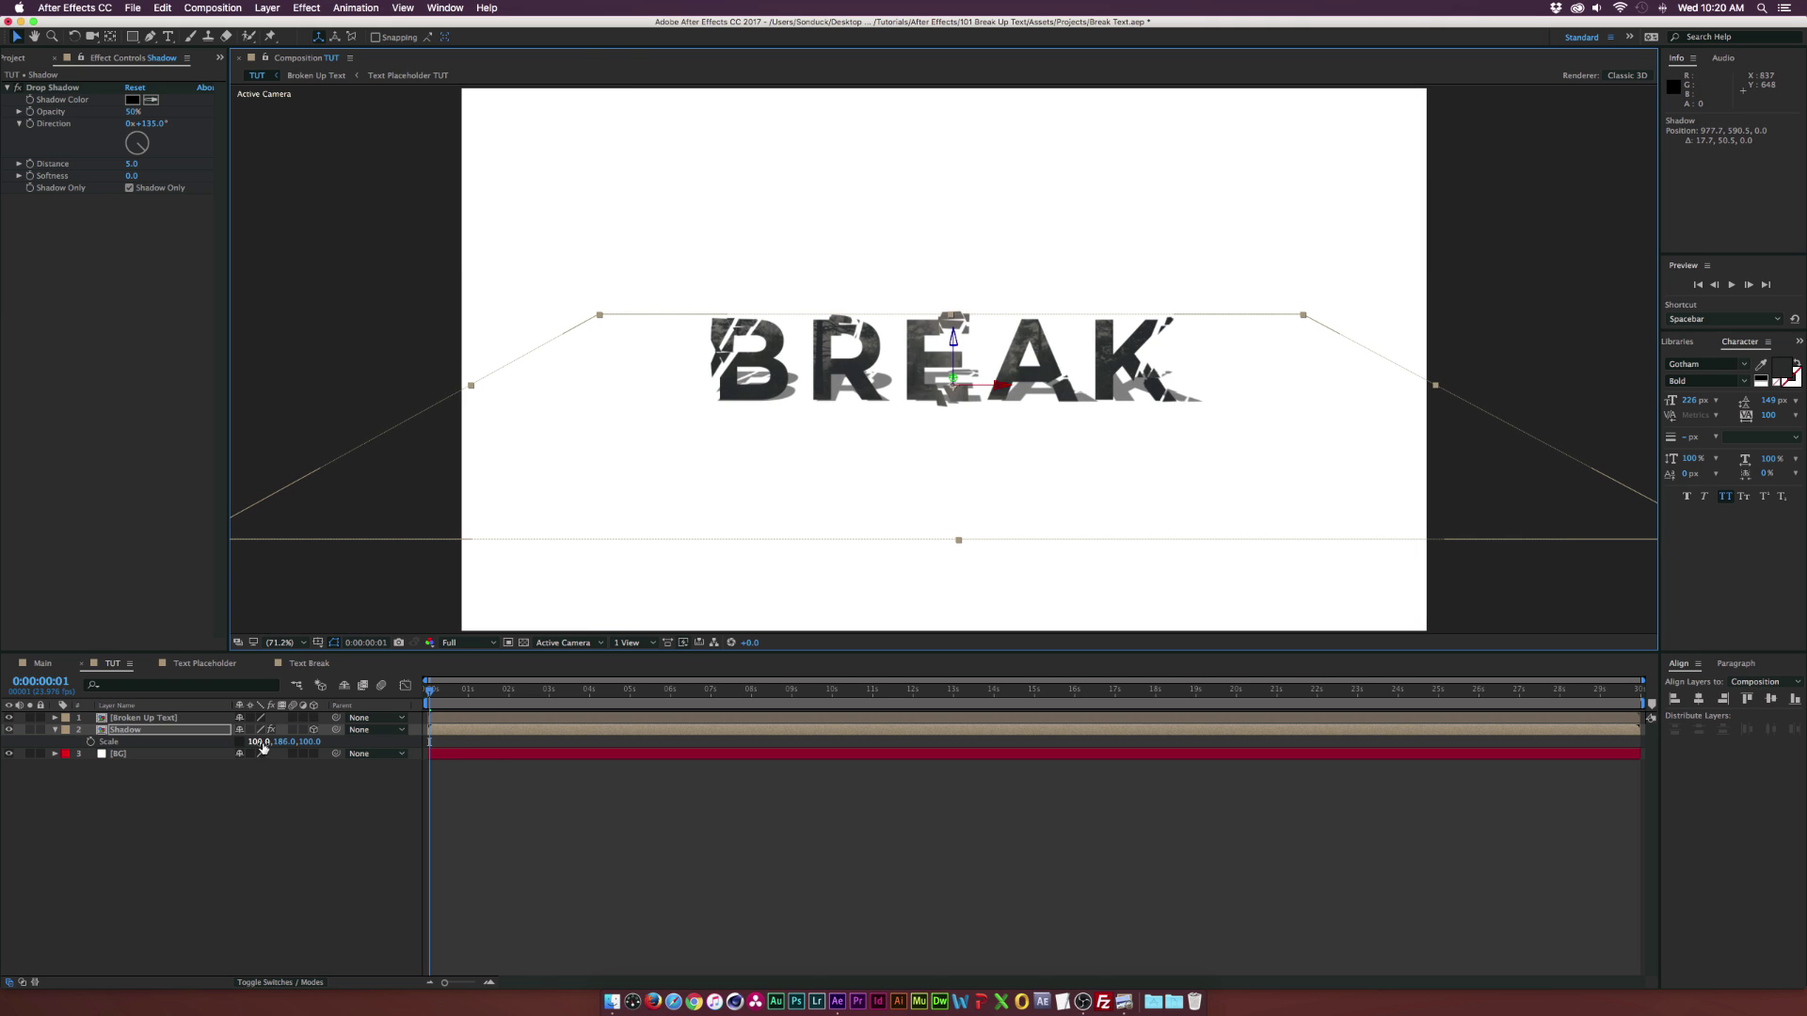
drag(264, 746, 256, 746)
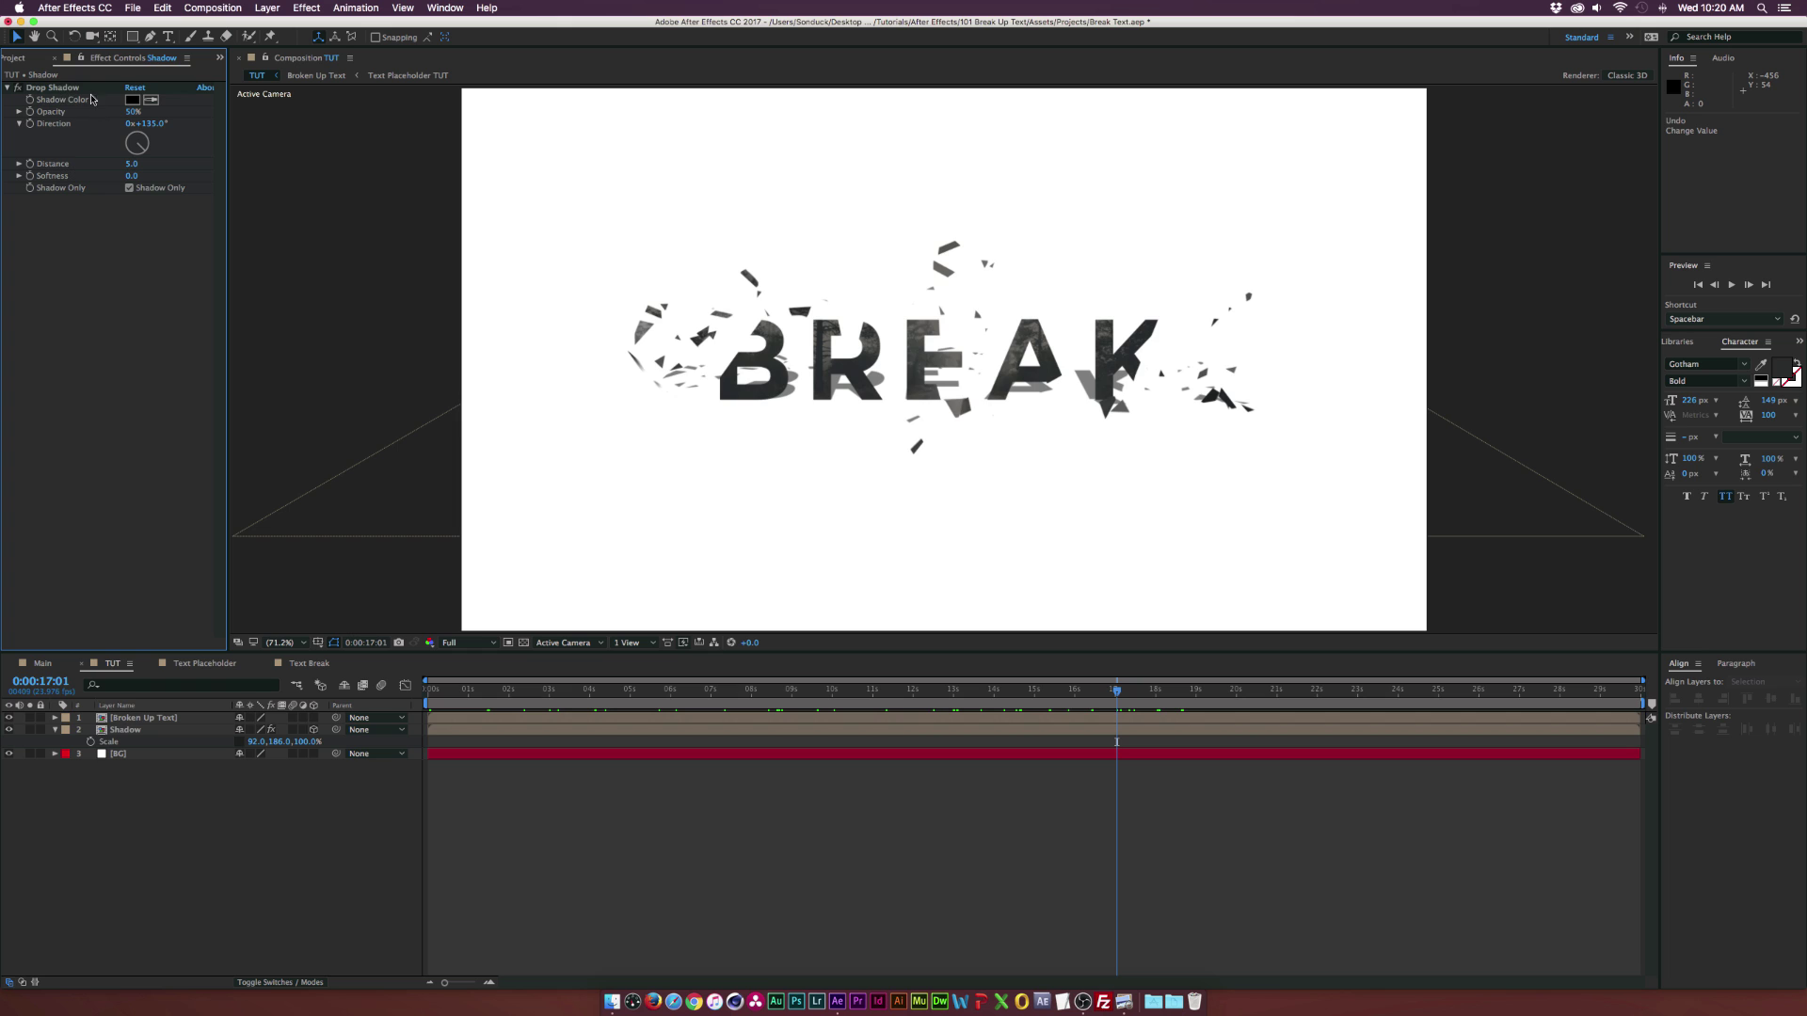
Step: Set the Drop Shadow opacity to 25% and its softness to 7.0
click(78, 89)
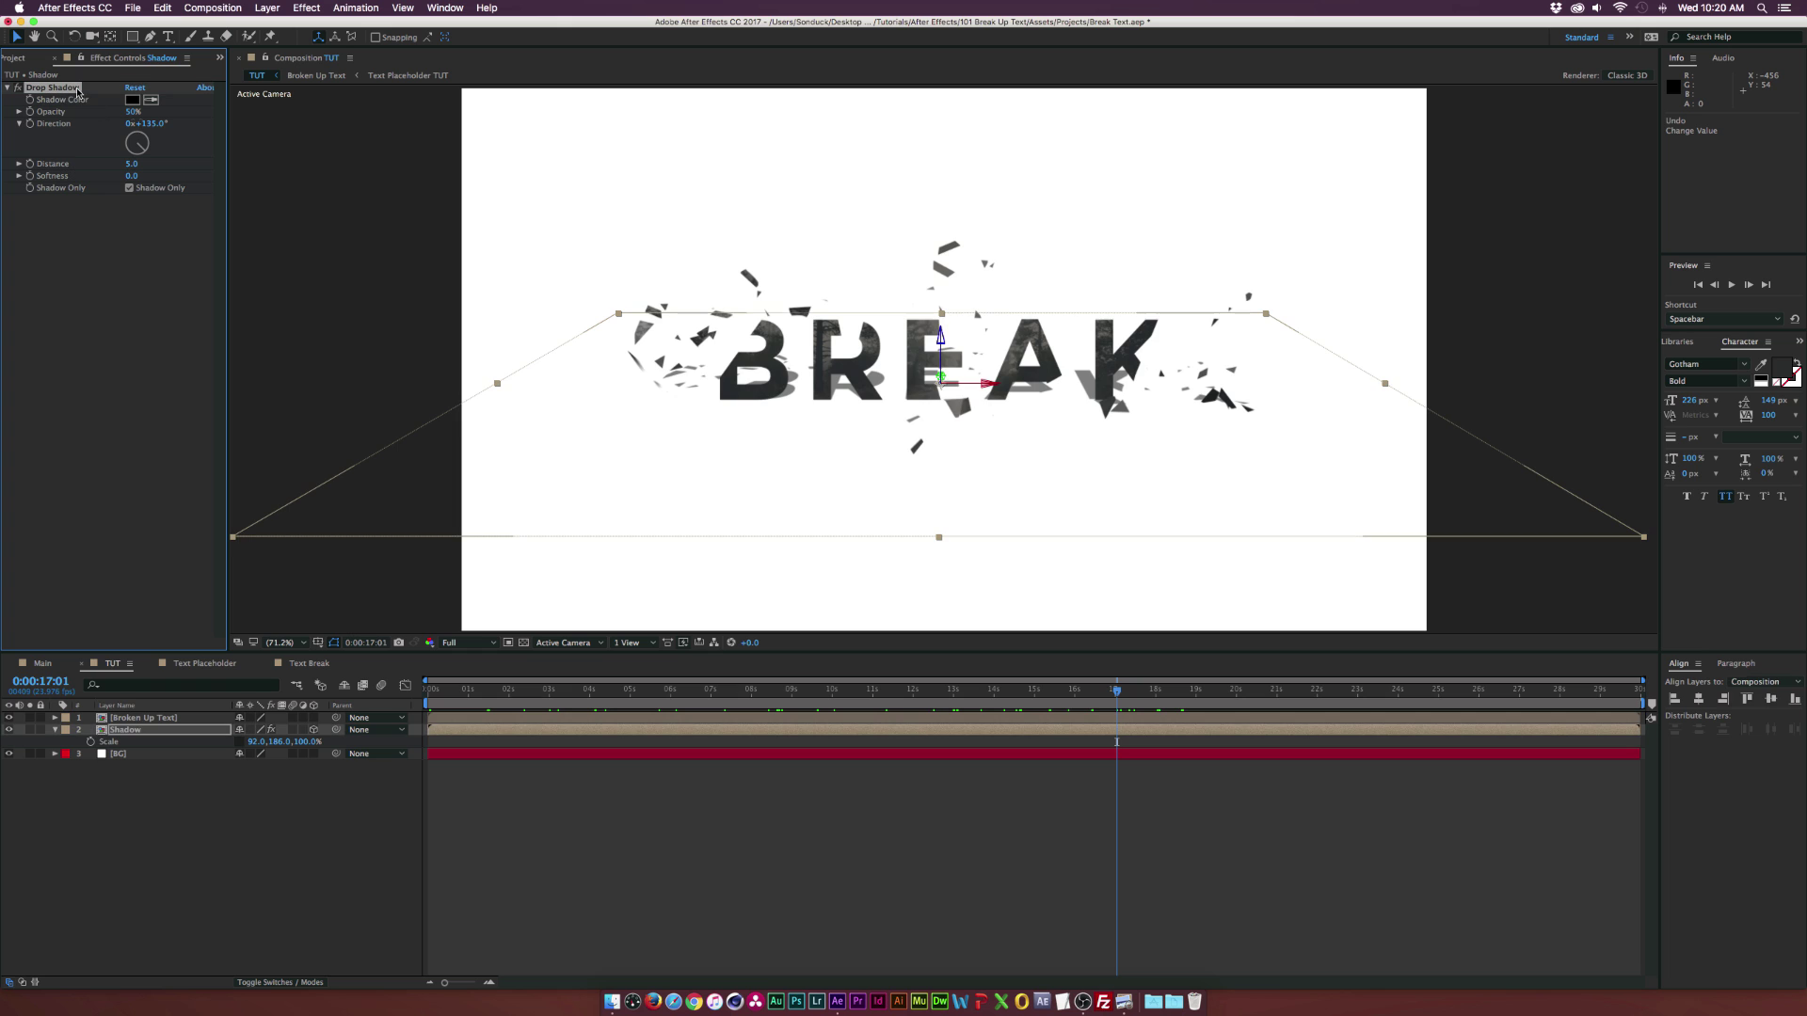
click(132, 111)
text(25)
click(138, 424)
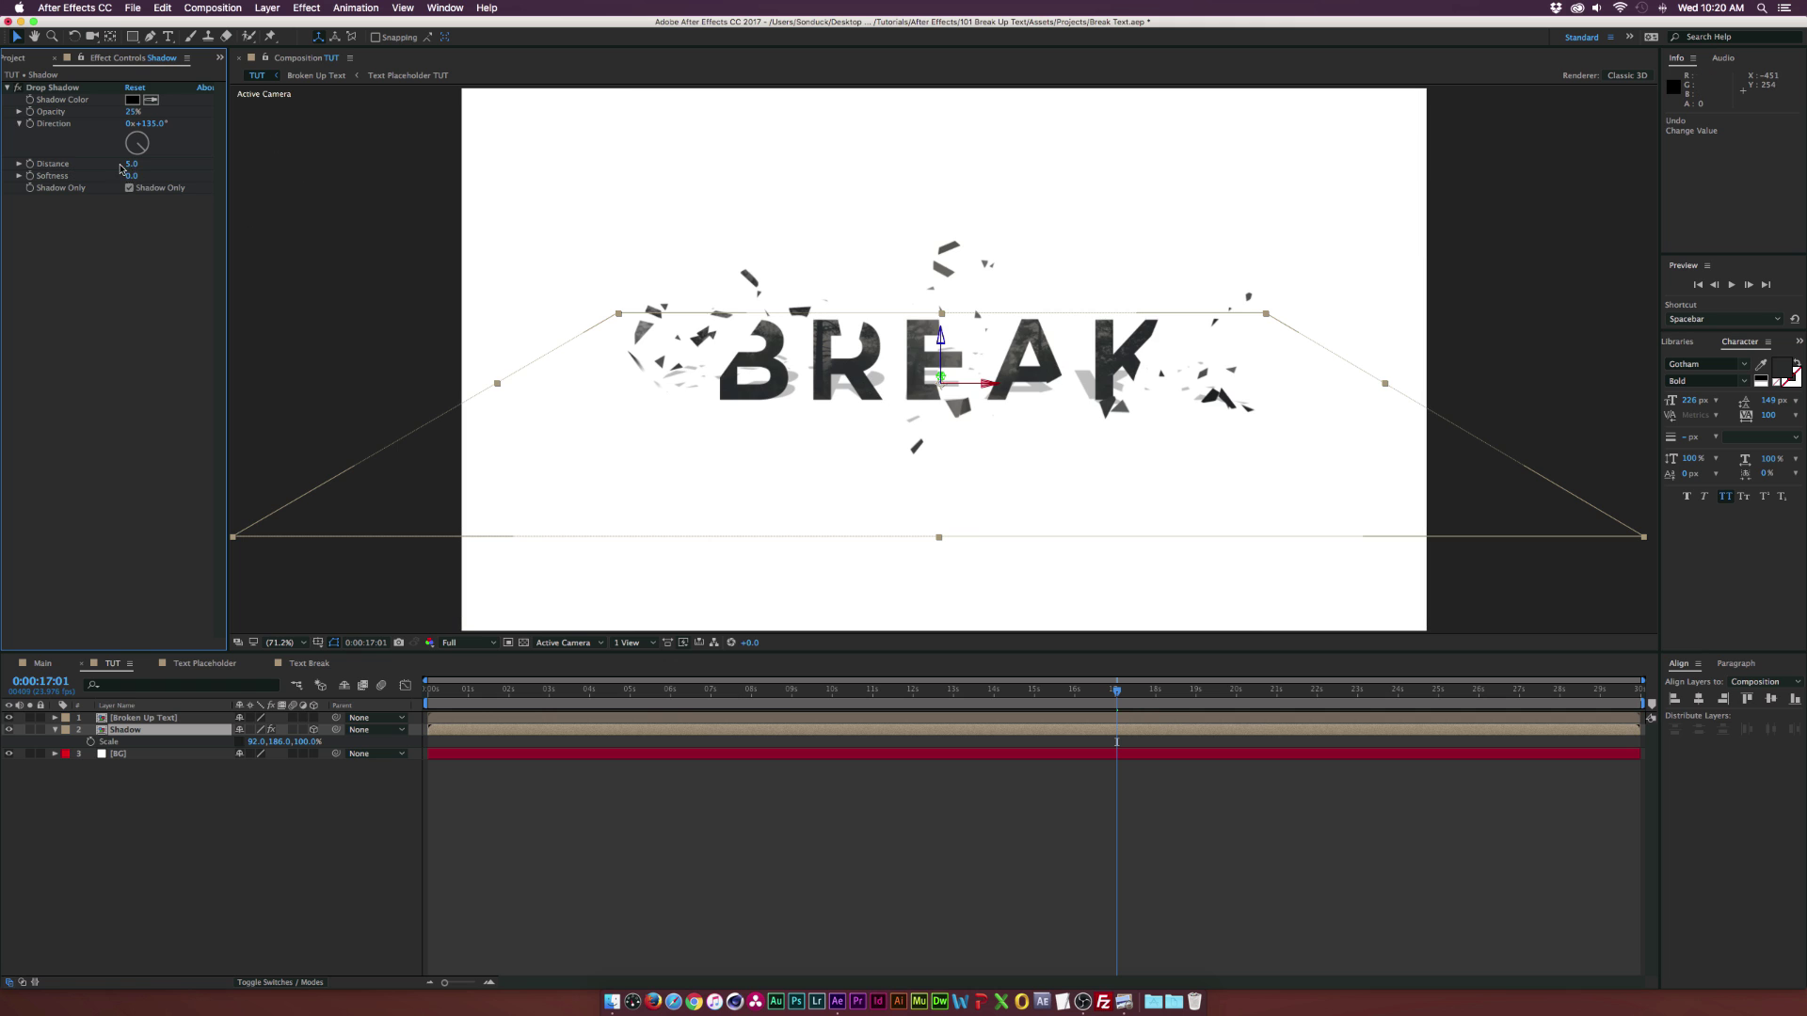
drag(132, 180, 133, 176)
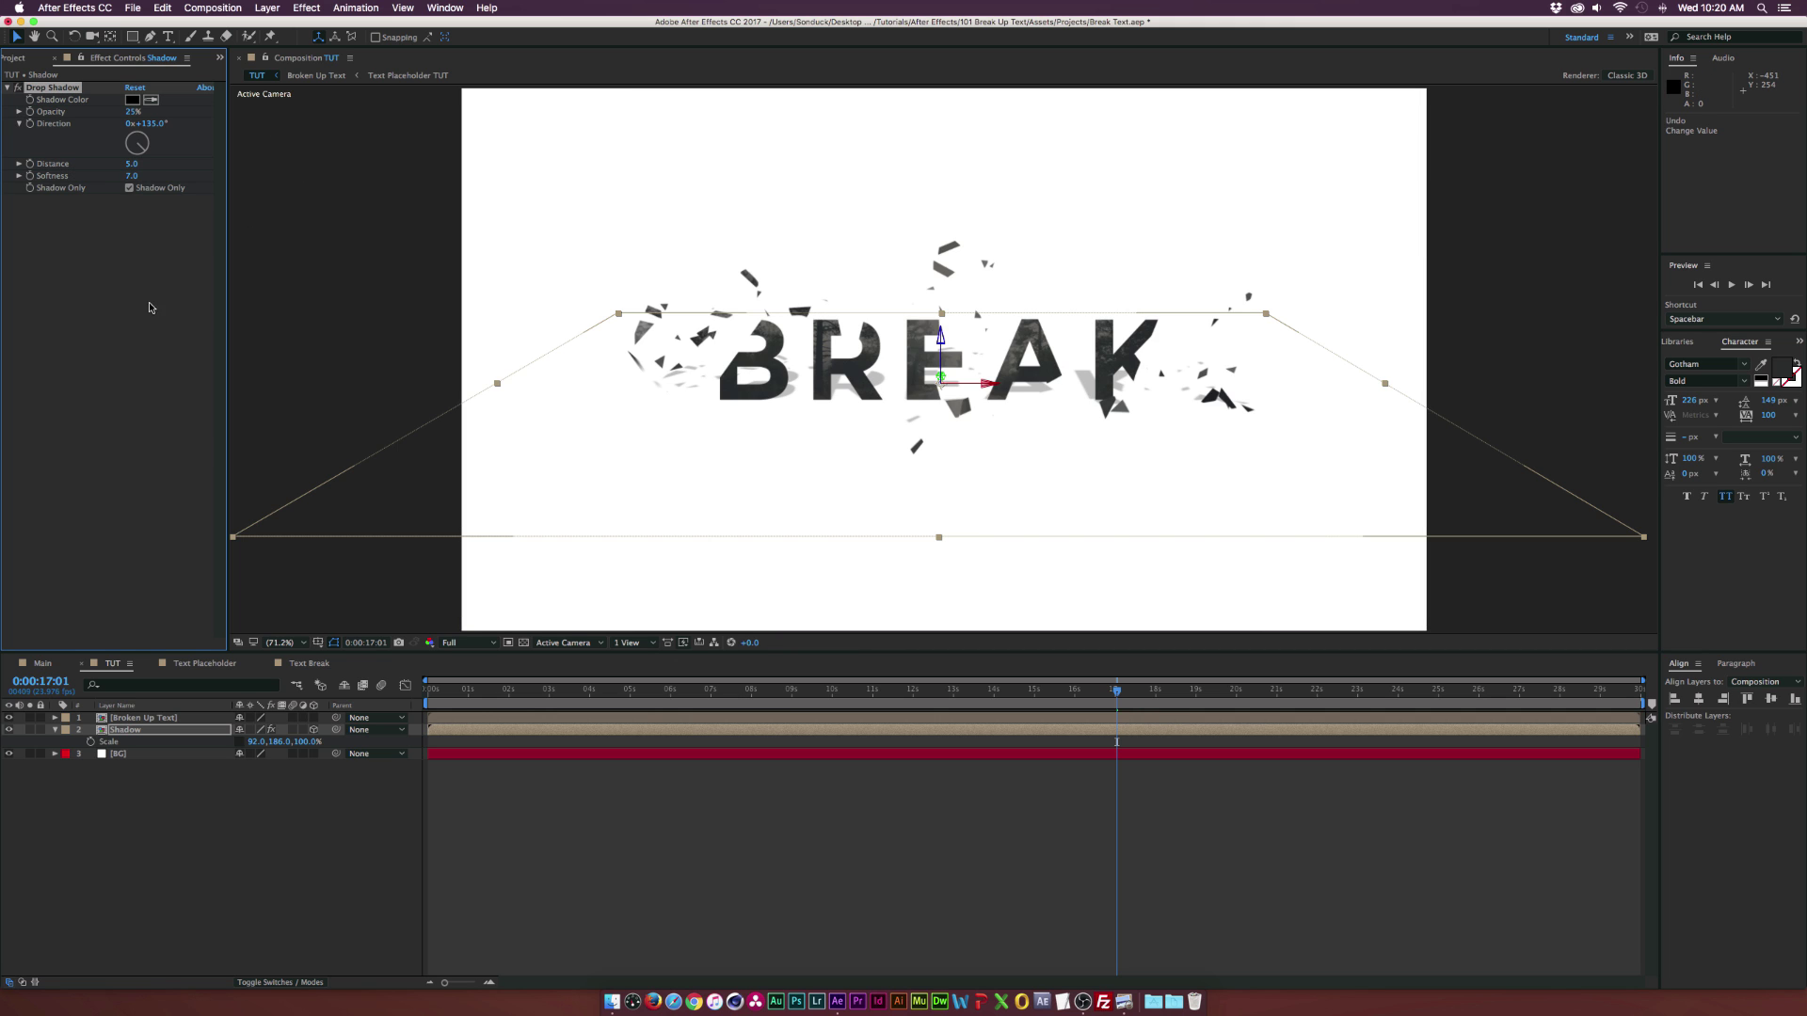
Step: Fit the composition in the viewer and move to frame 0:00:16:07 mid-shatter
key(slash)
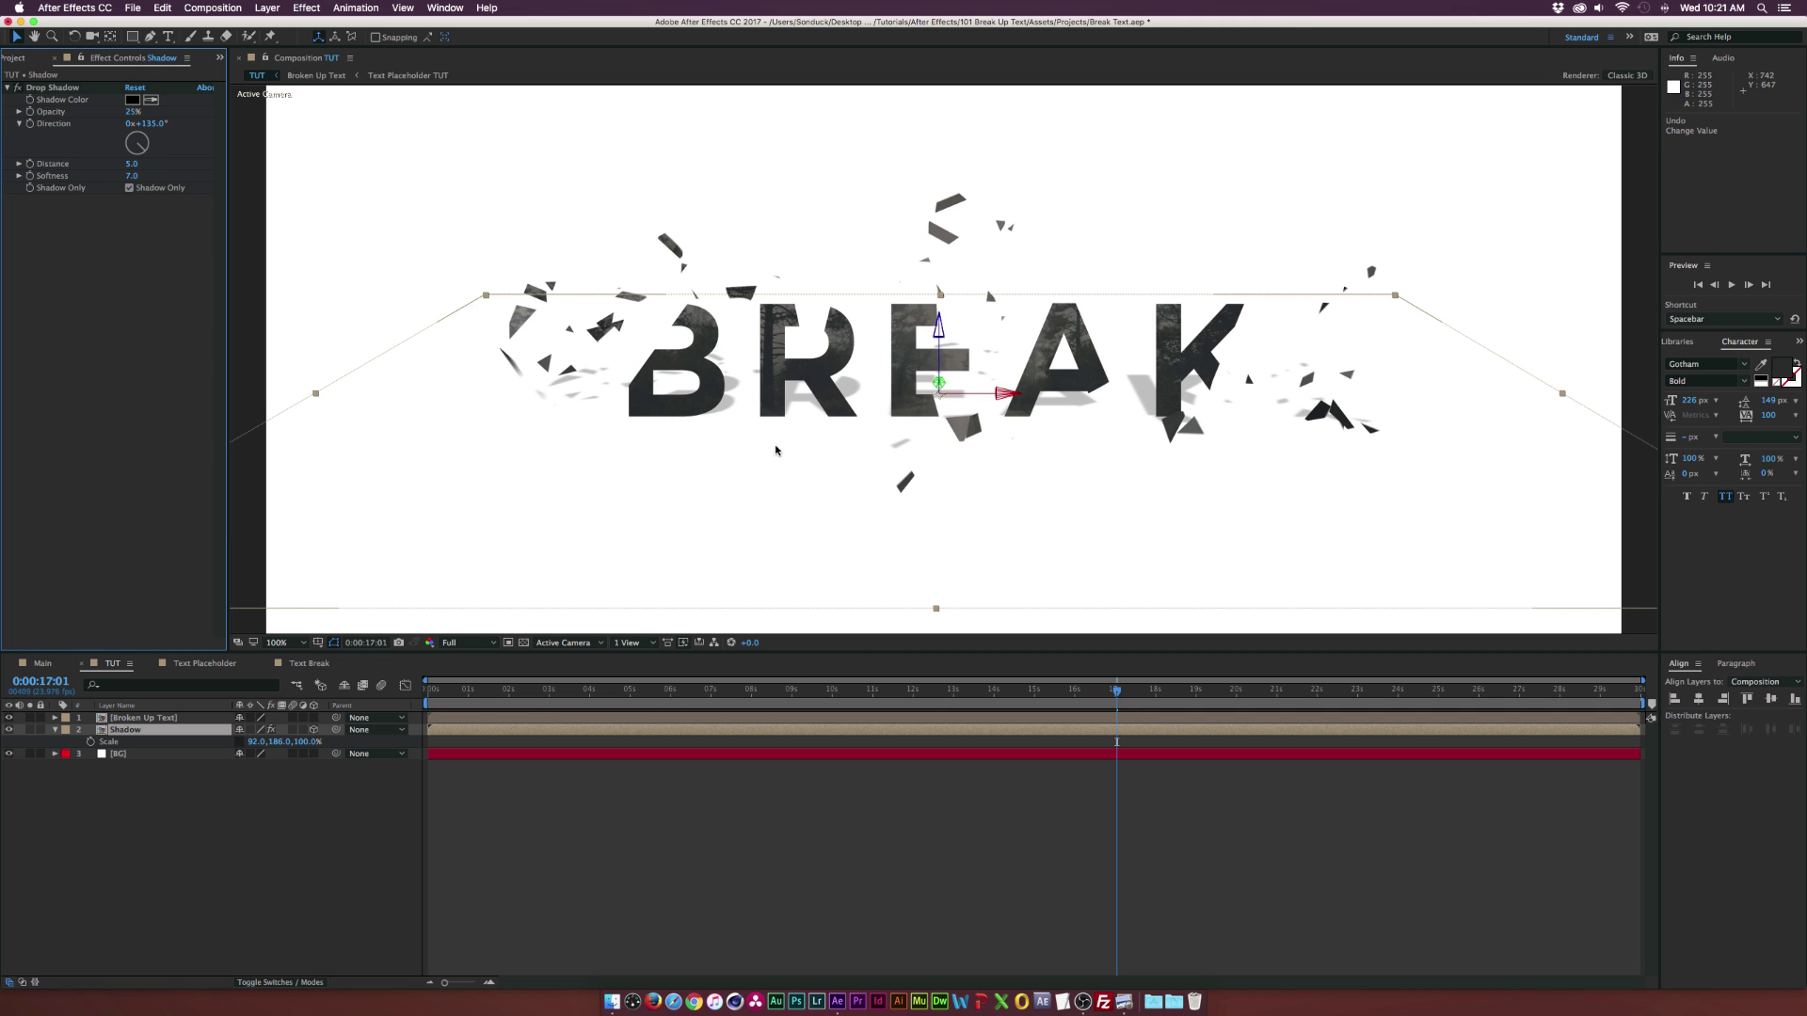
click(287, 643)
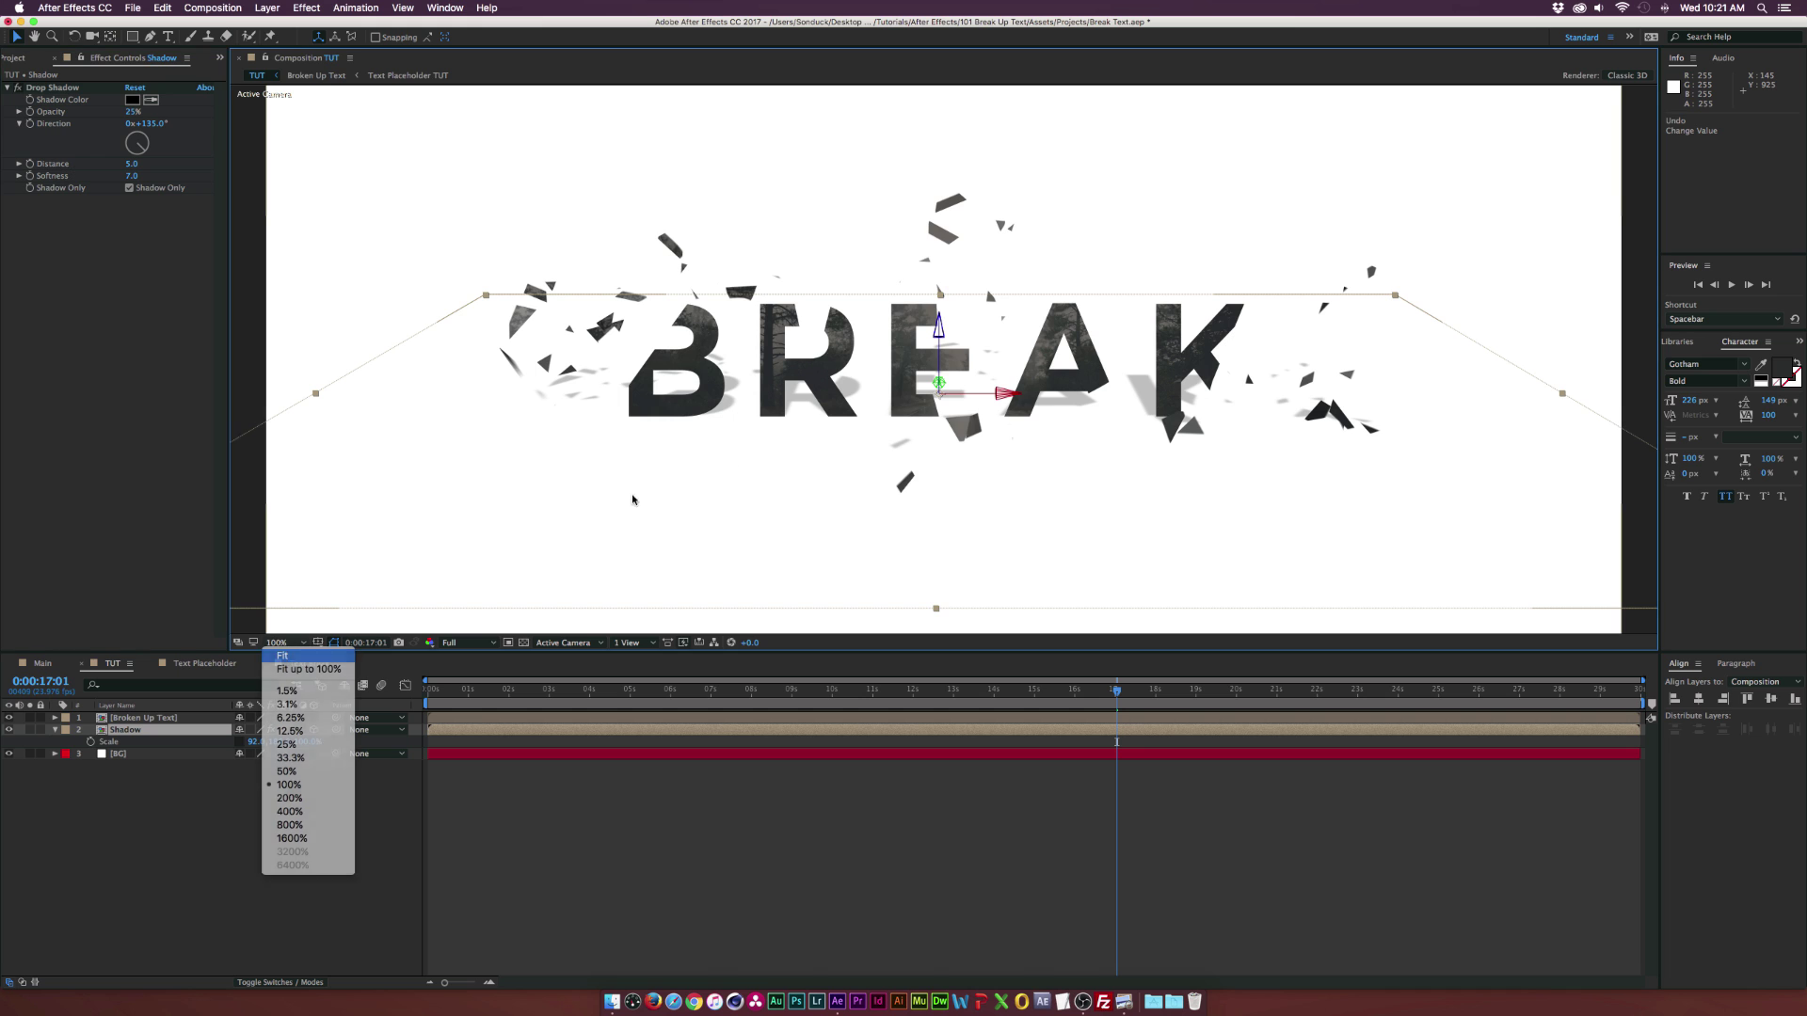
click(297, 649)
click(1082, 695)
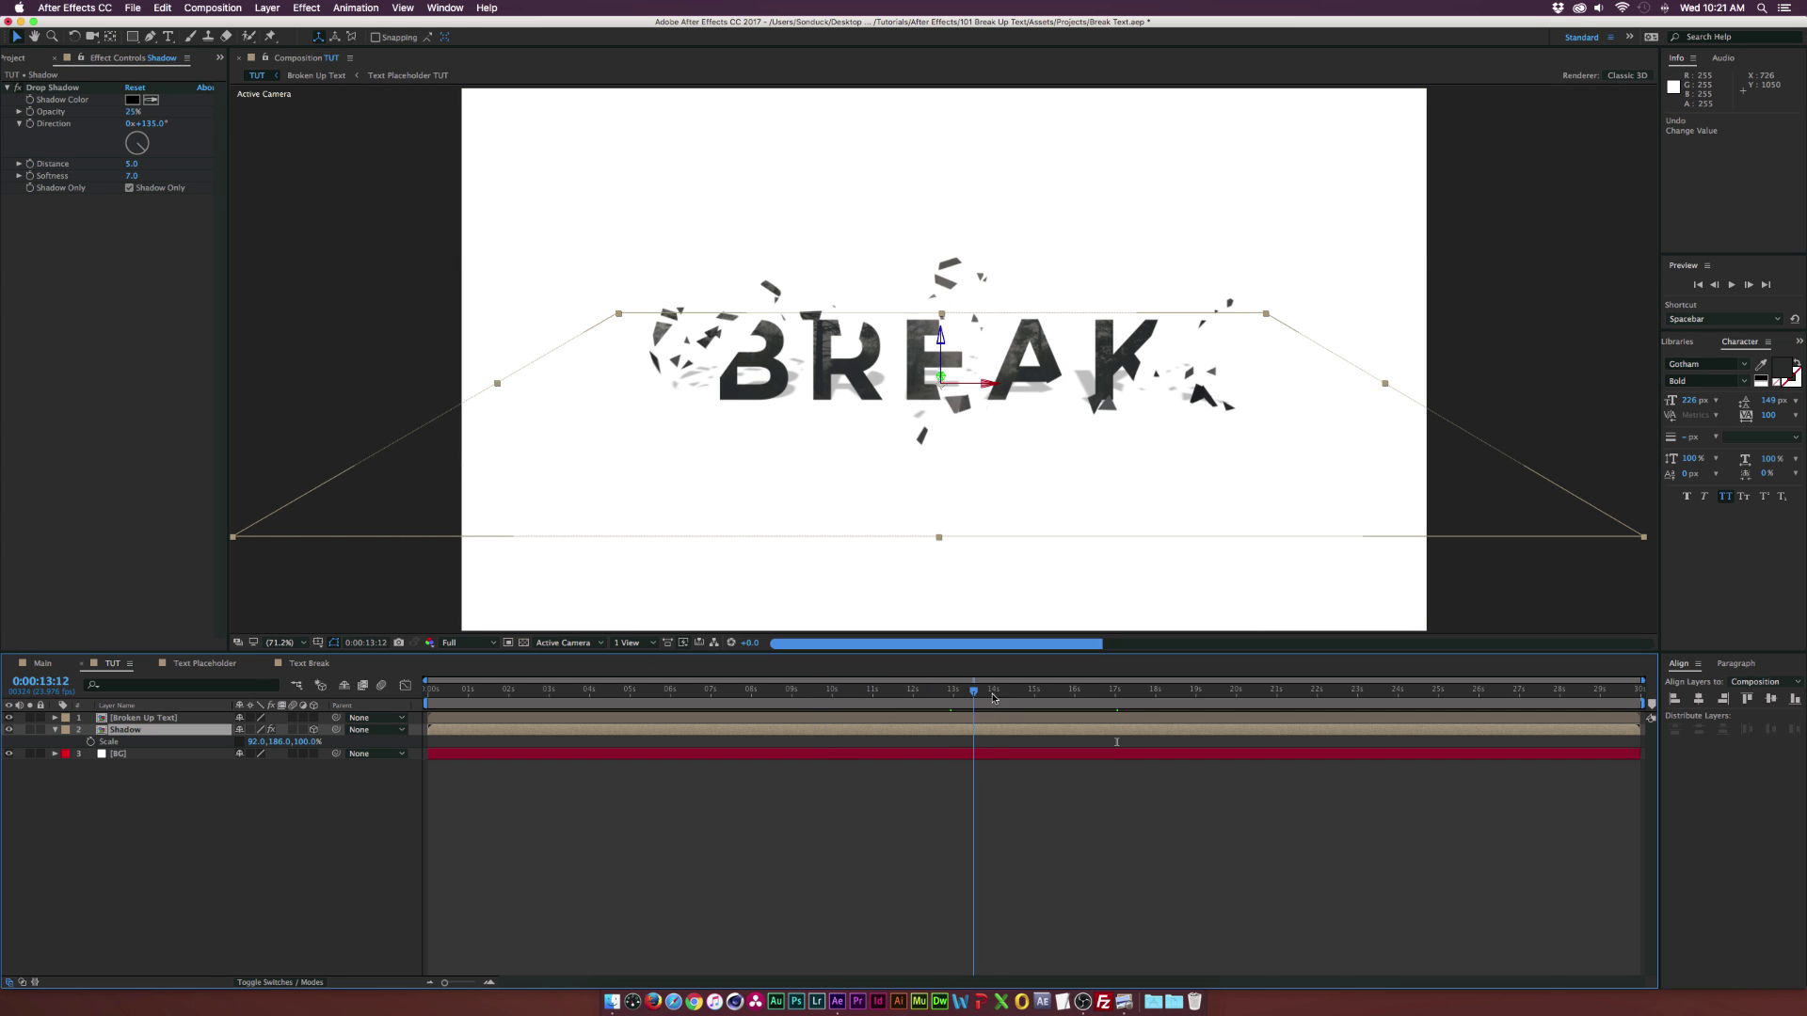
click(1085, 701)
Step: Deselect the Shadow layer, look into the Broken Up Text and Text Placeholder comps, then return to TUT
key(F2)
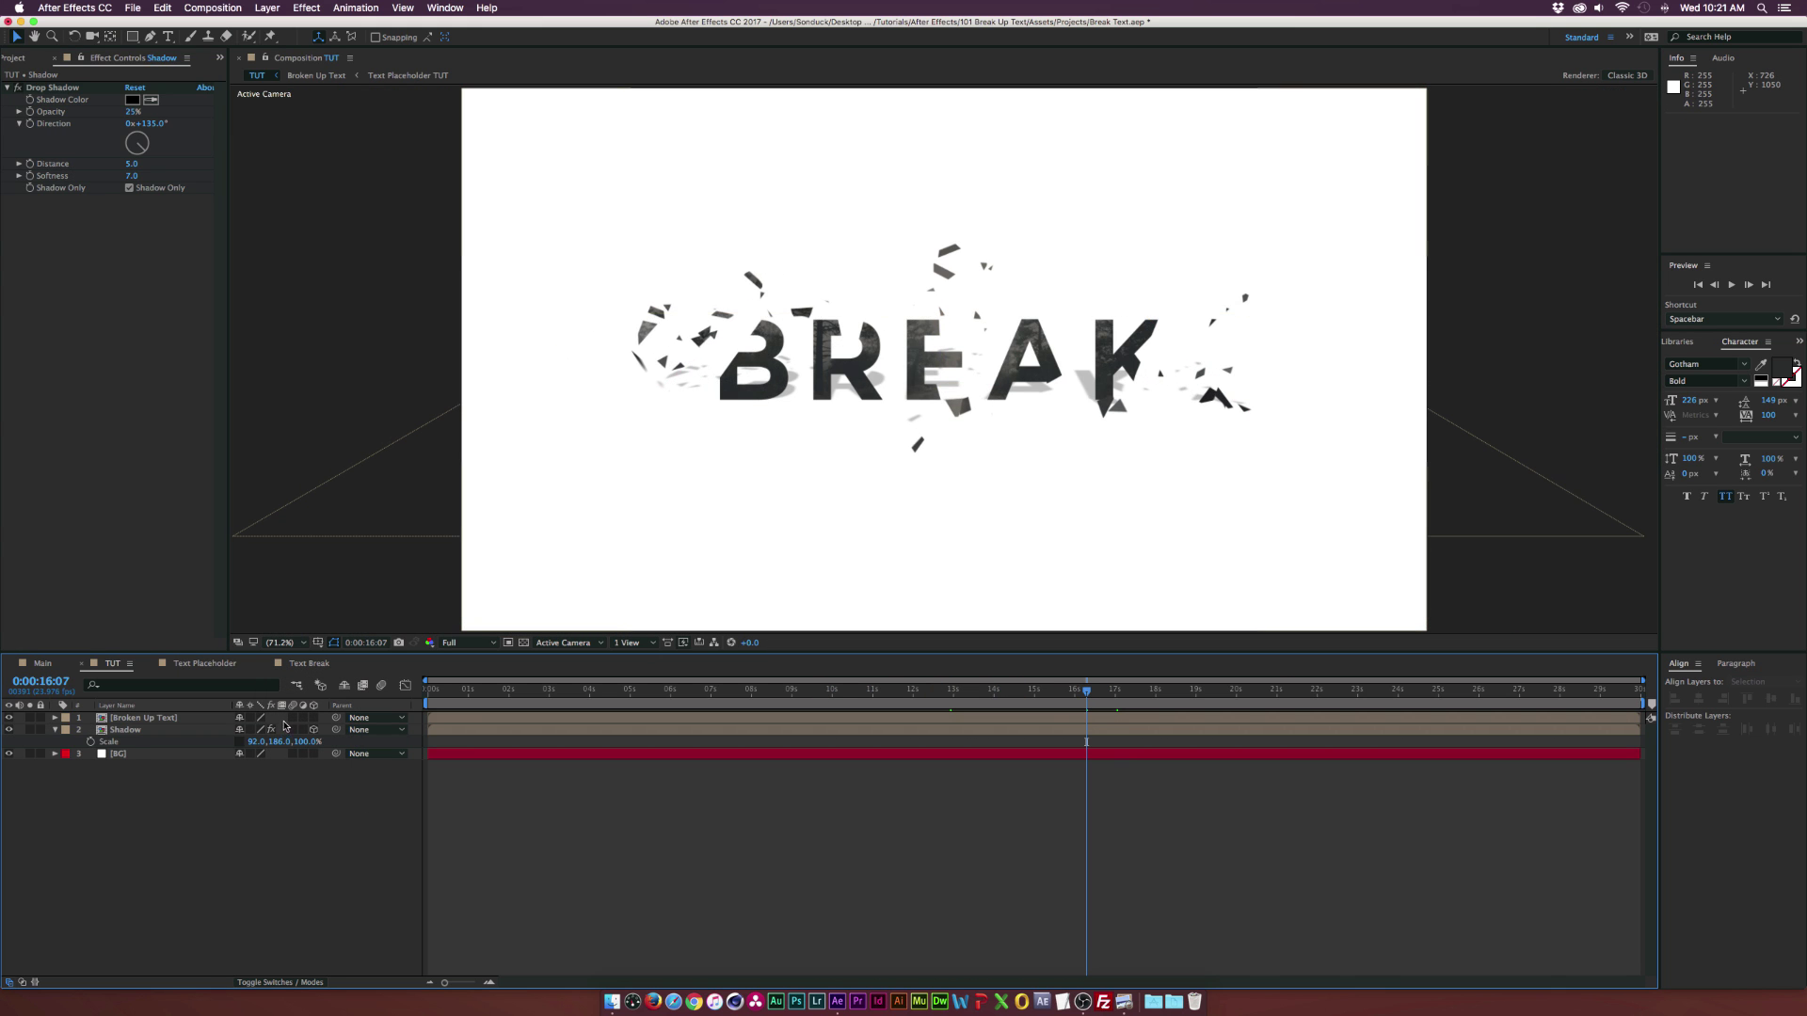
double_click(297, 718)
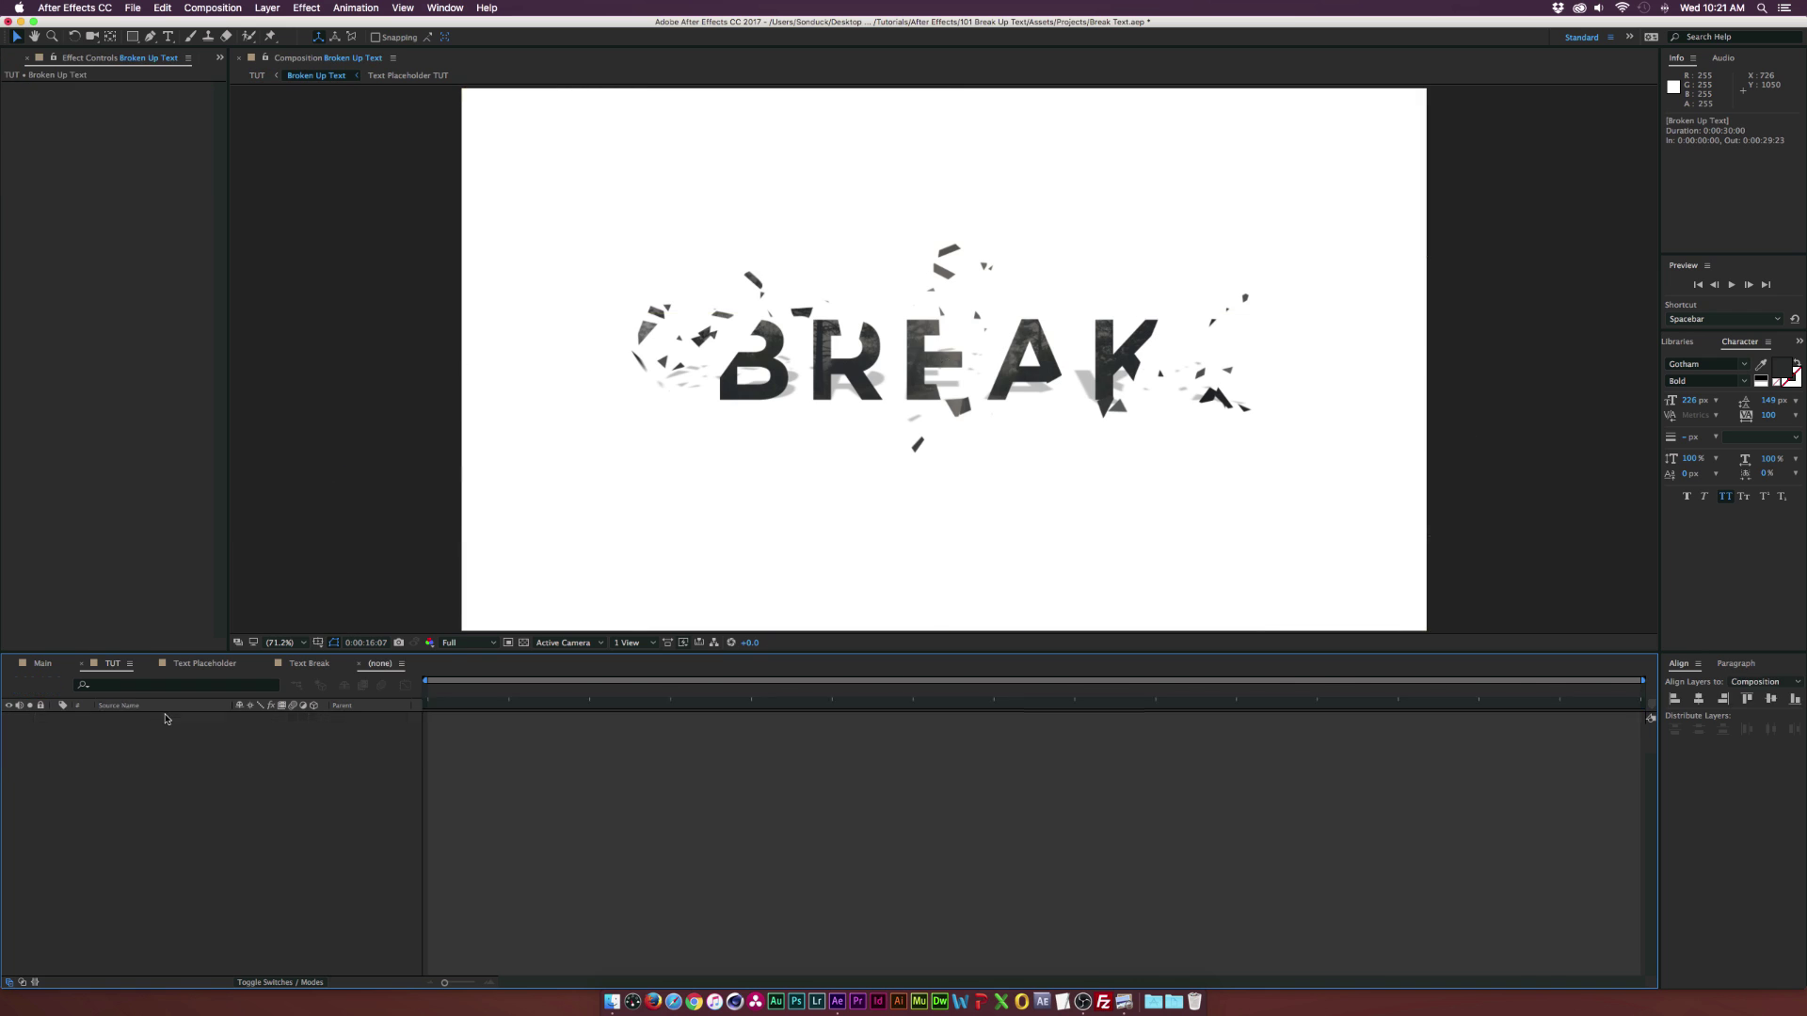
click(293, 718)
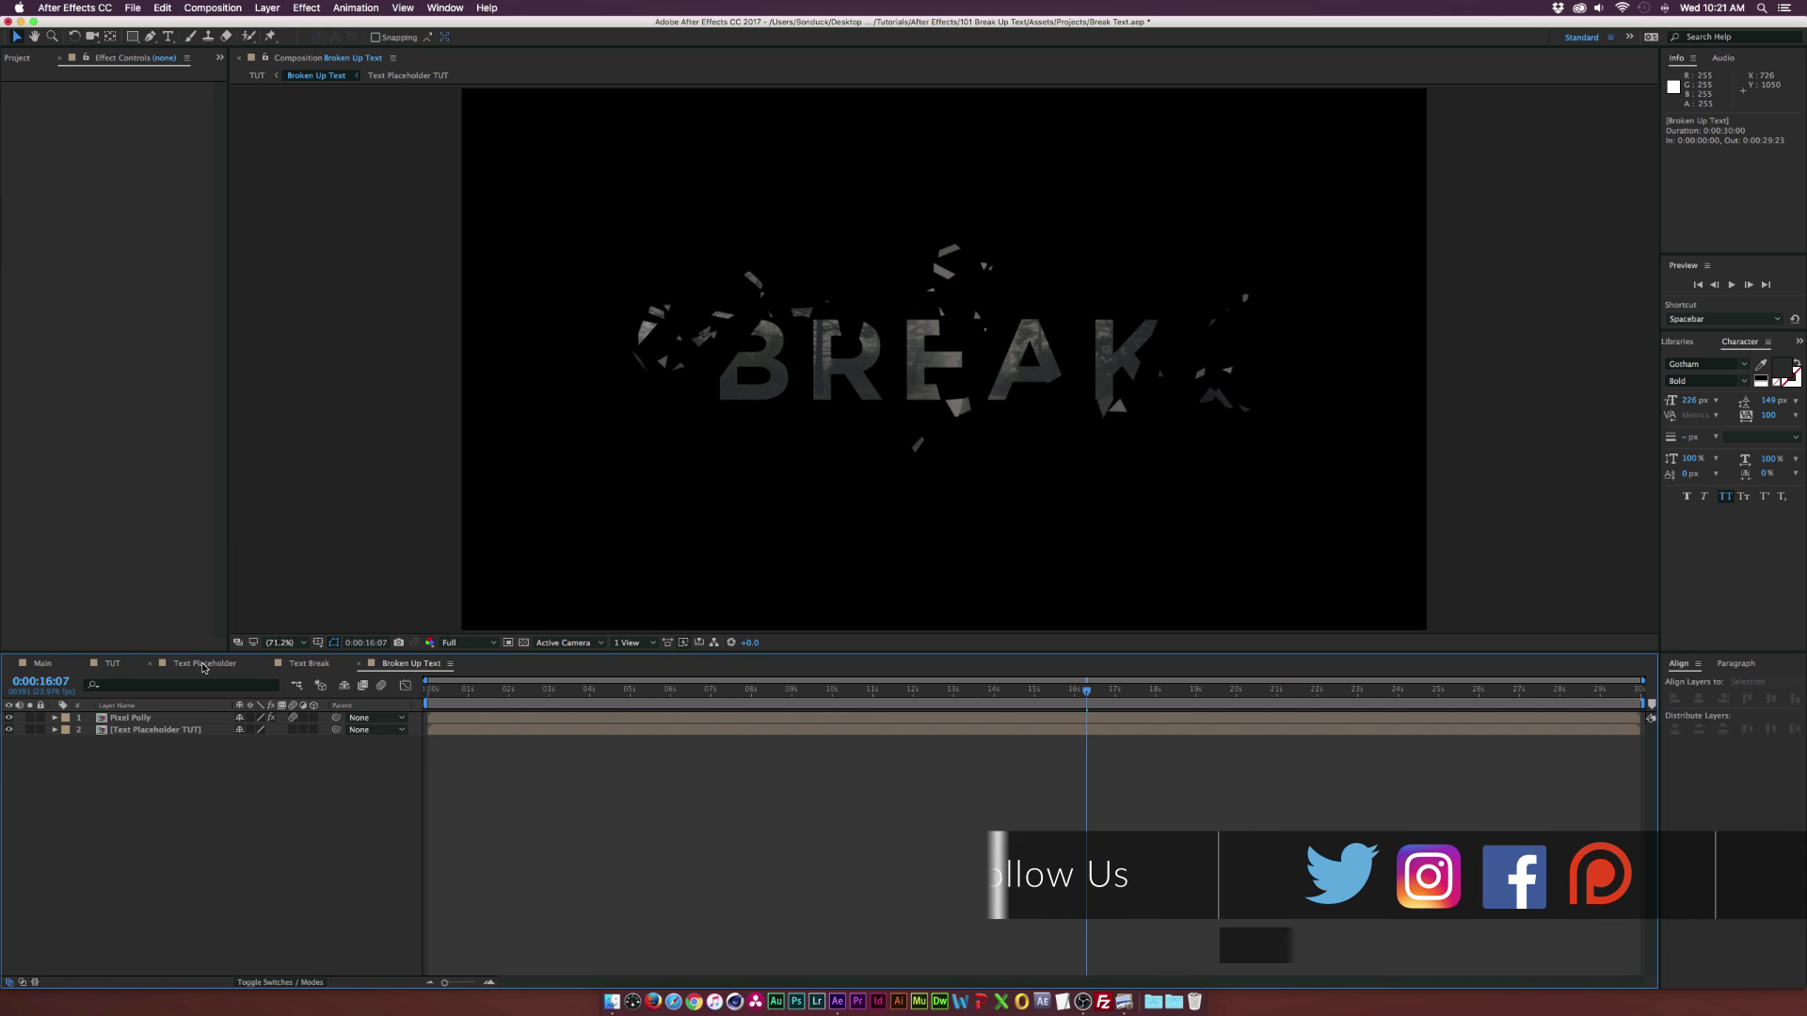
click(205, 664)
click(133, 668)
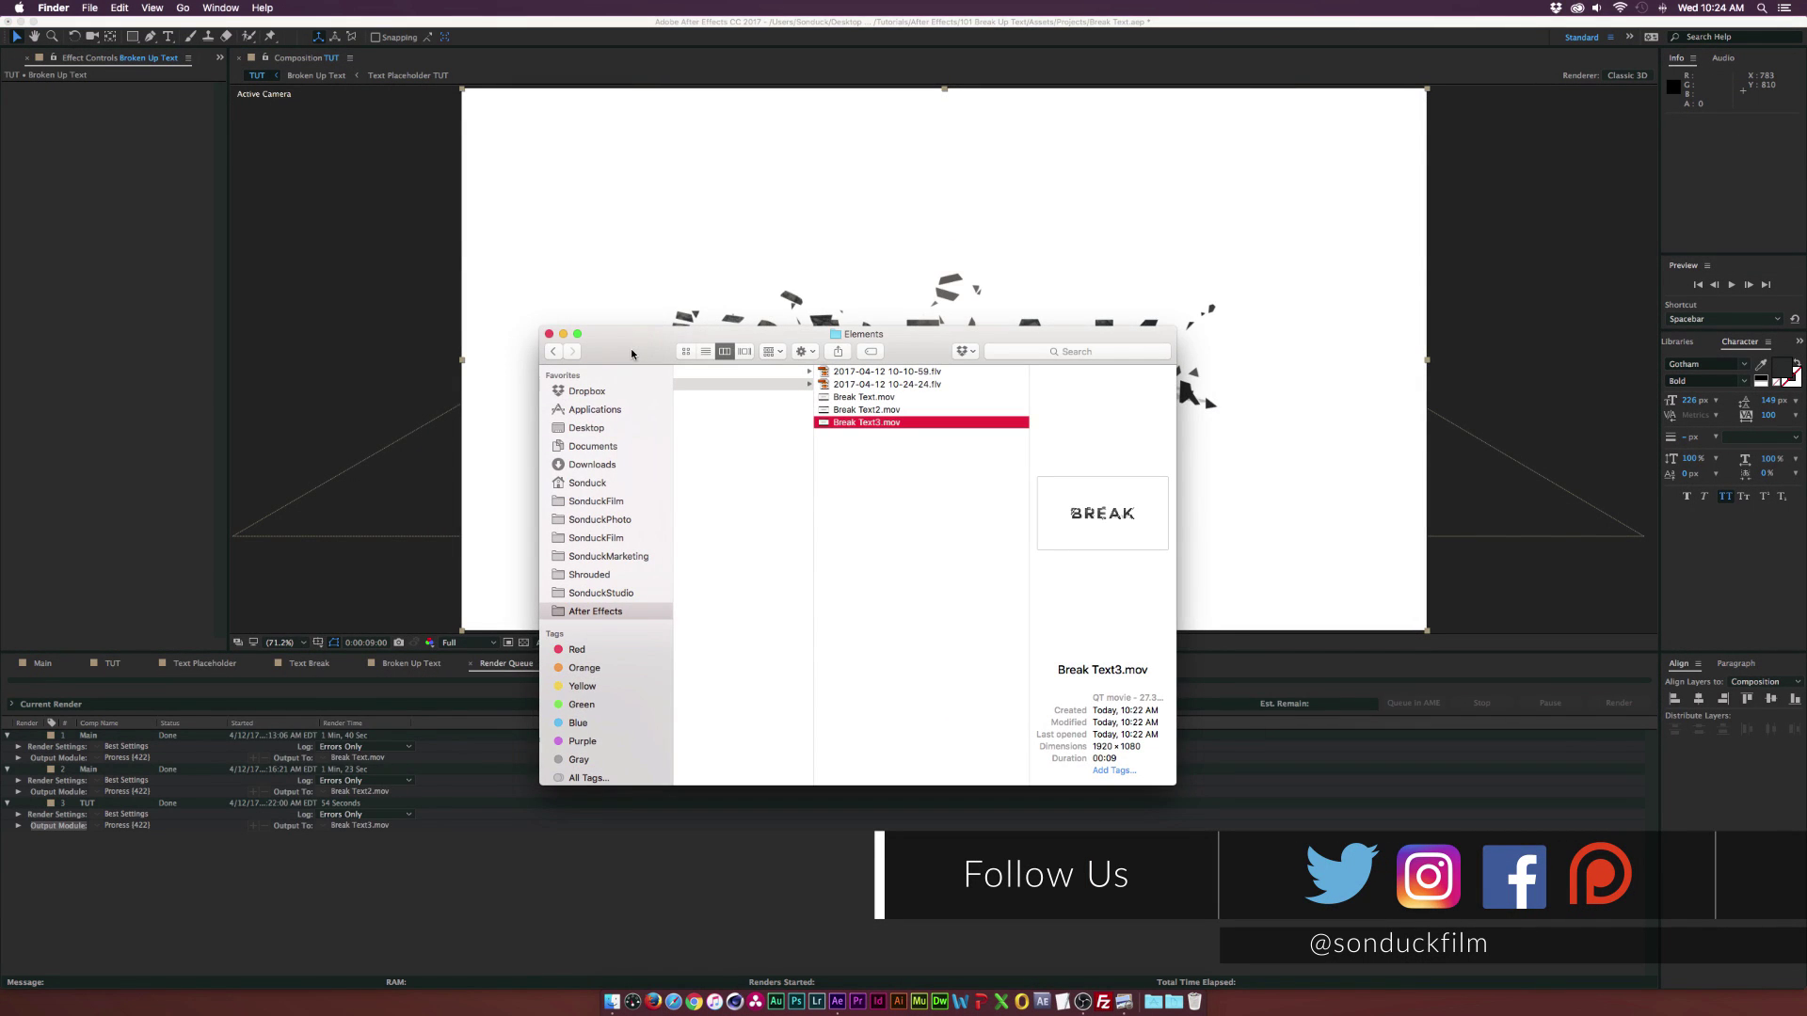
Step: Preview Break Text3.mov in Quick Look to watch the shattering letters and shadow
key(space)
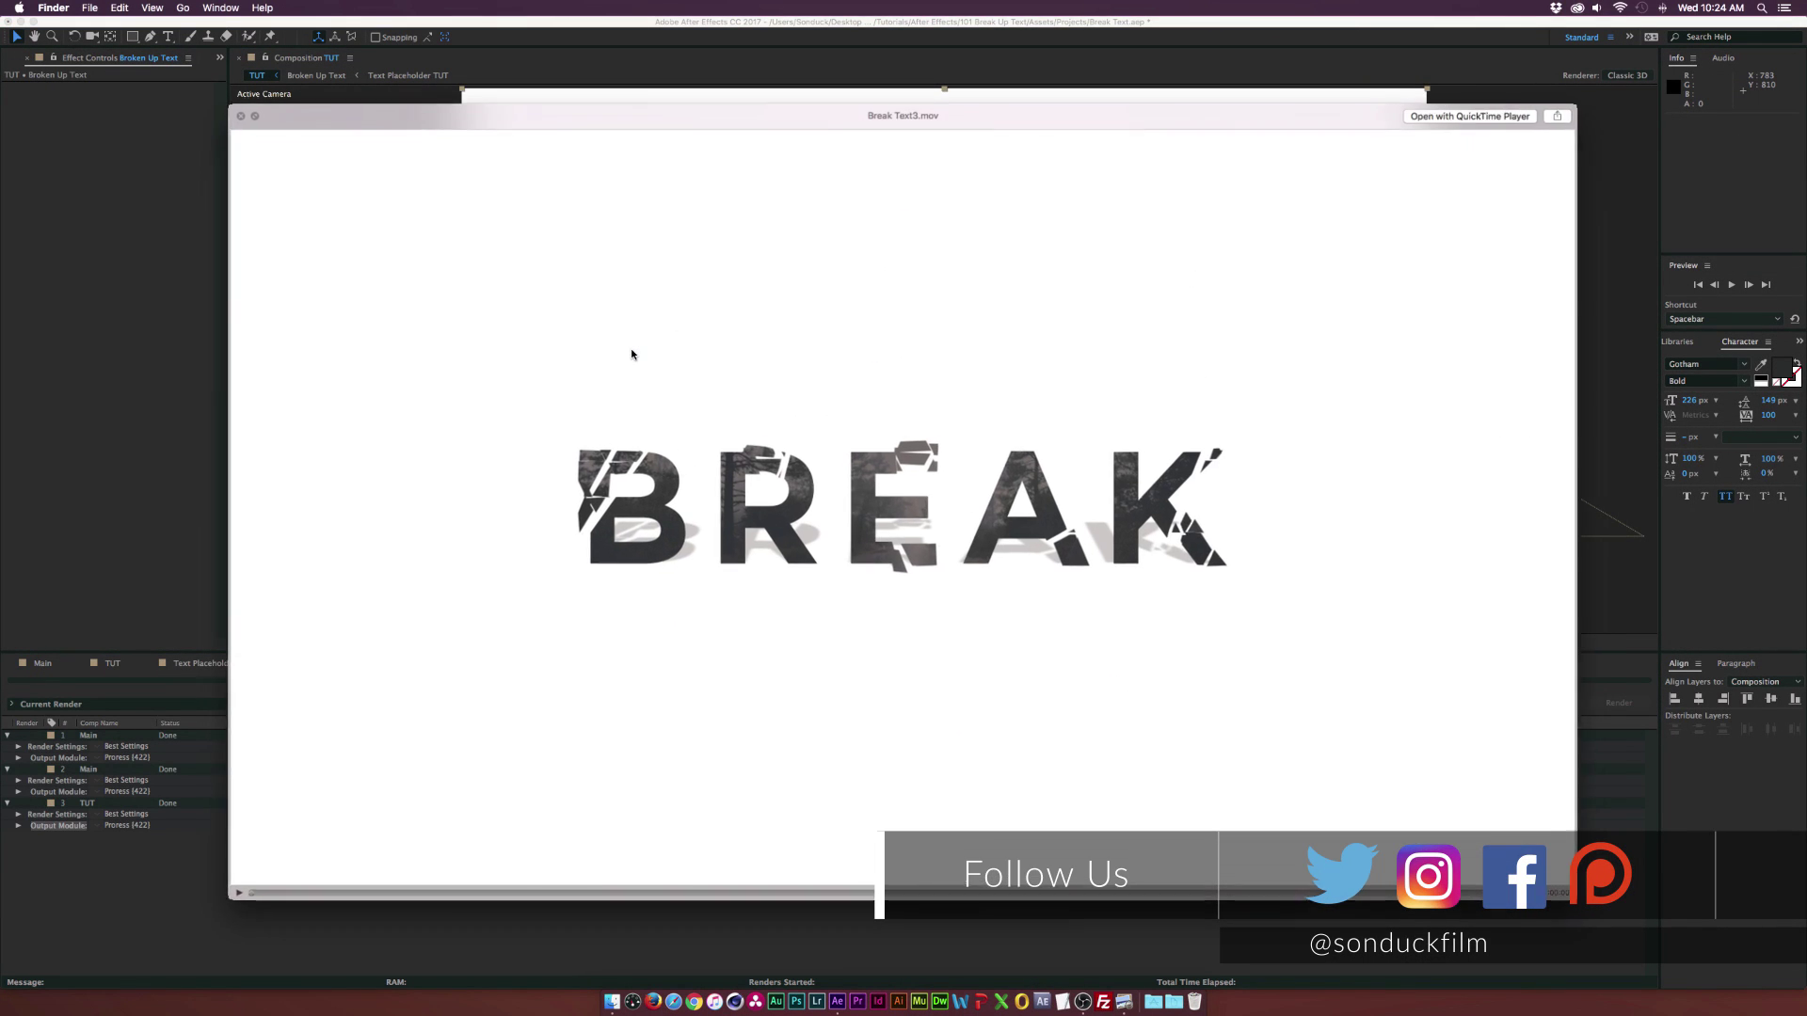